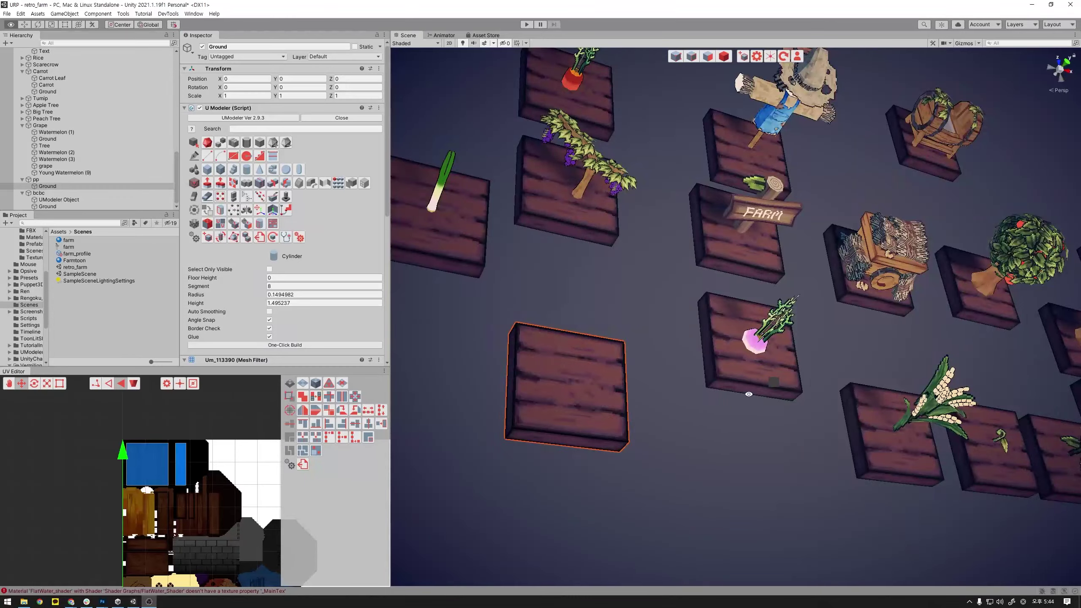
- Select the Ground board under pp in the Hierarchy
alt+drag(774, 383, 891, 408)
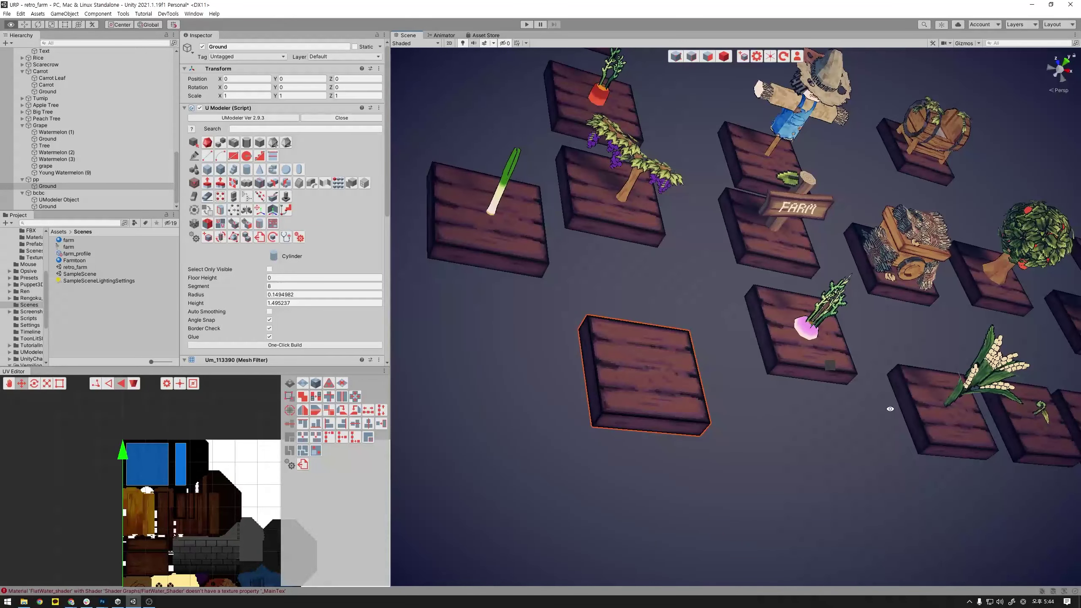
click(654, 376)
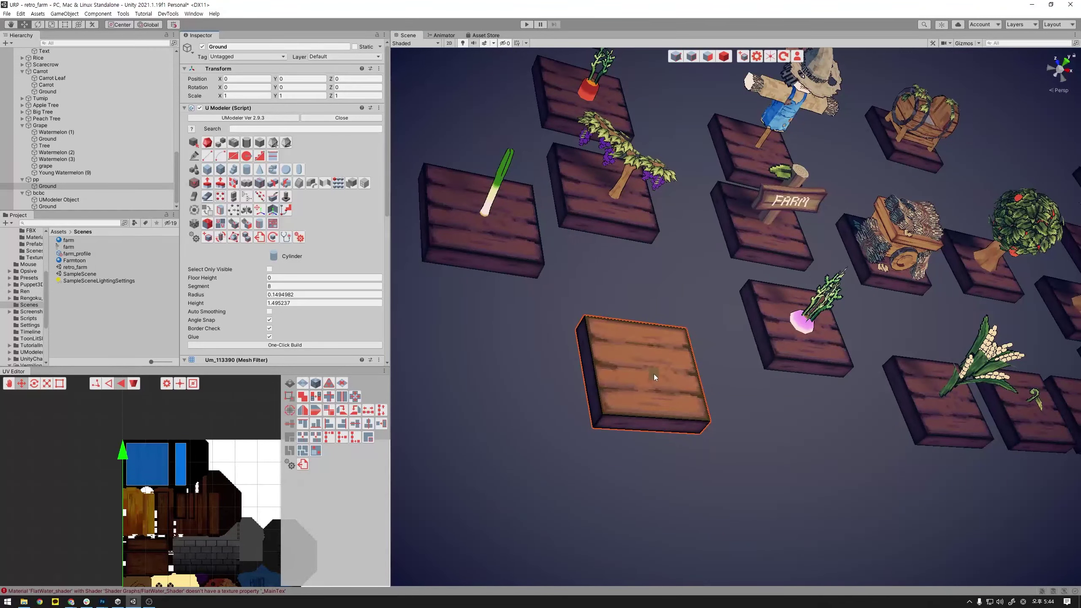
click(677, 312)
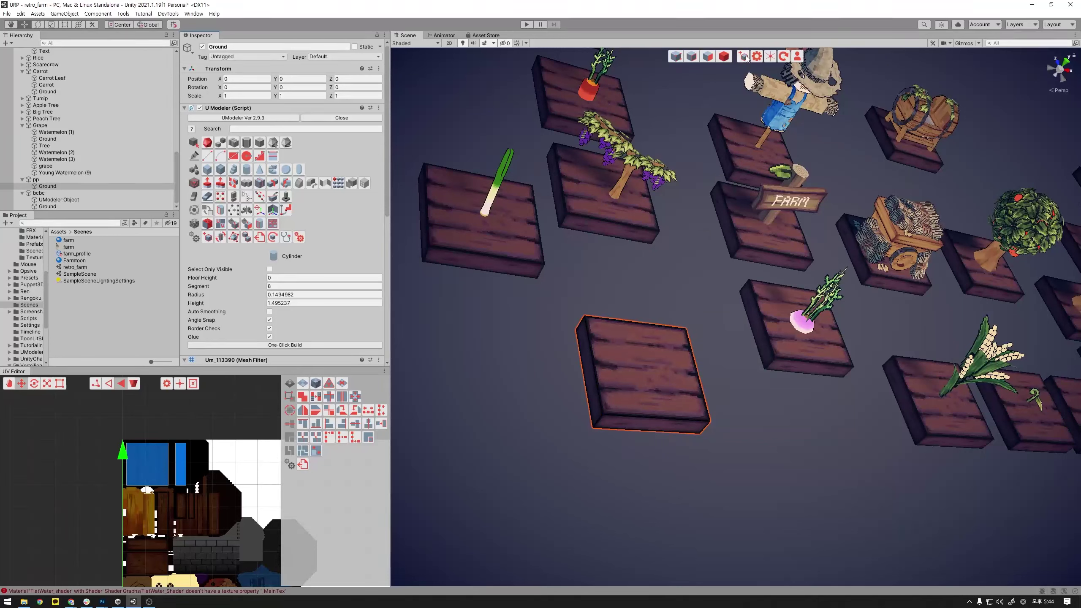
click(58, 200)
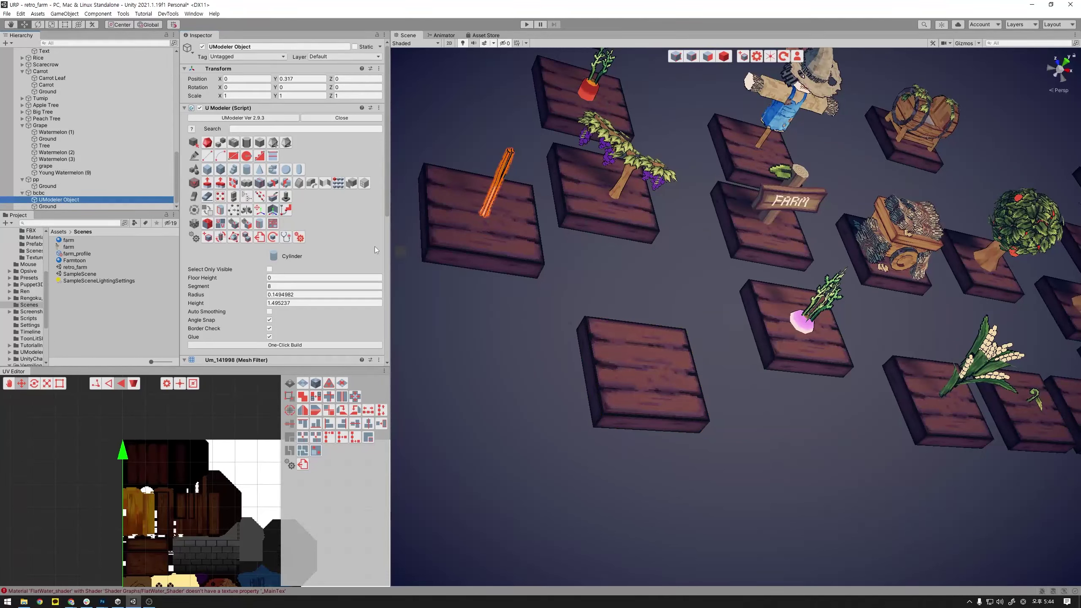
click(73, 186)
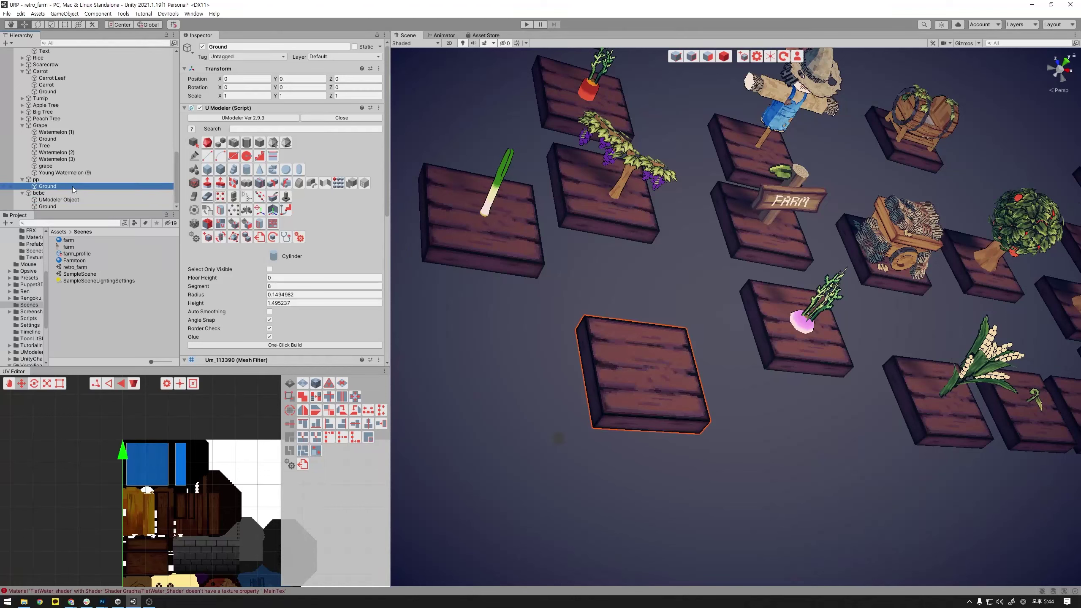
click(73, 180)
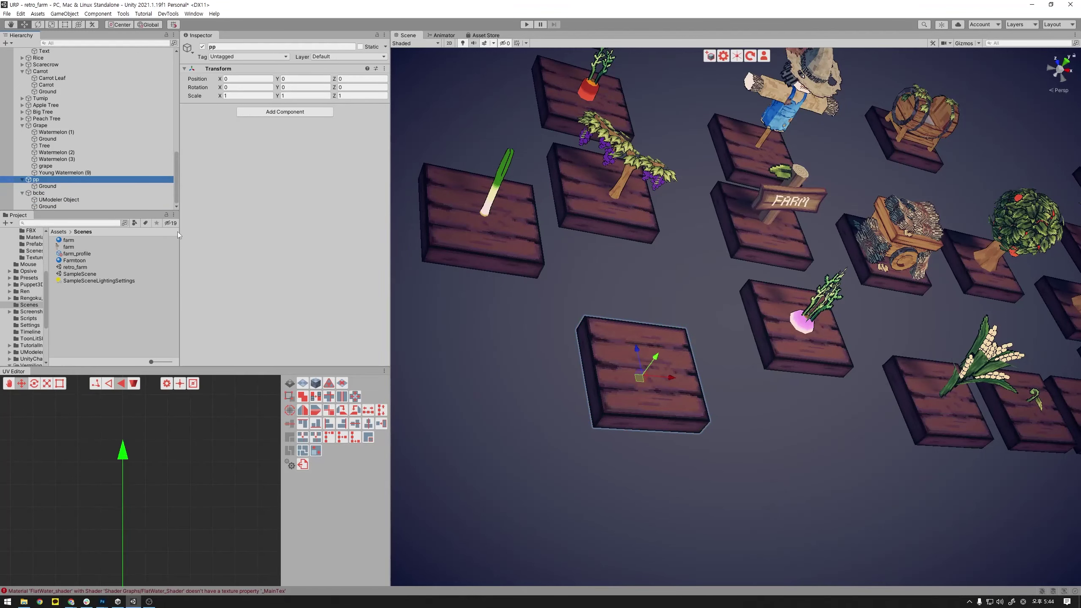
click(66, 188)
- Start a UModeler cylinder on the empty board, creating a new UModeler Object under pp
right_drag(529, 353, 638, 359)
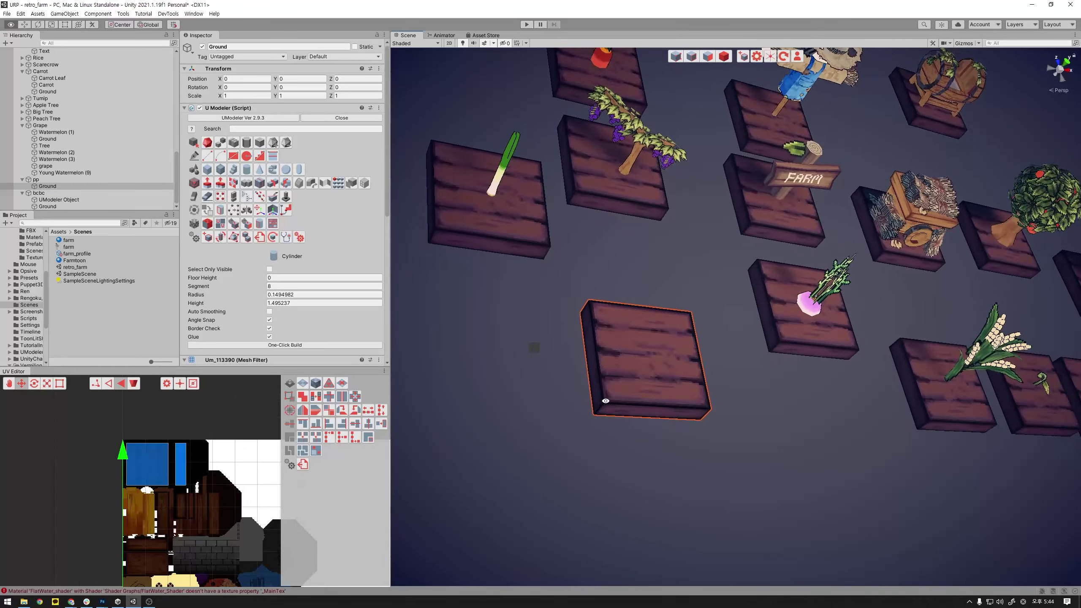
drag(638, 362, 656, 382)
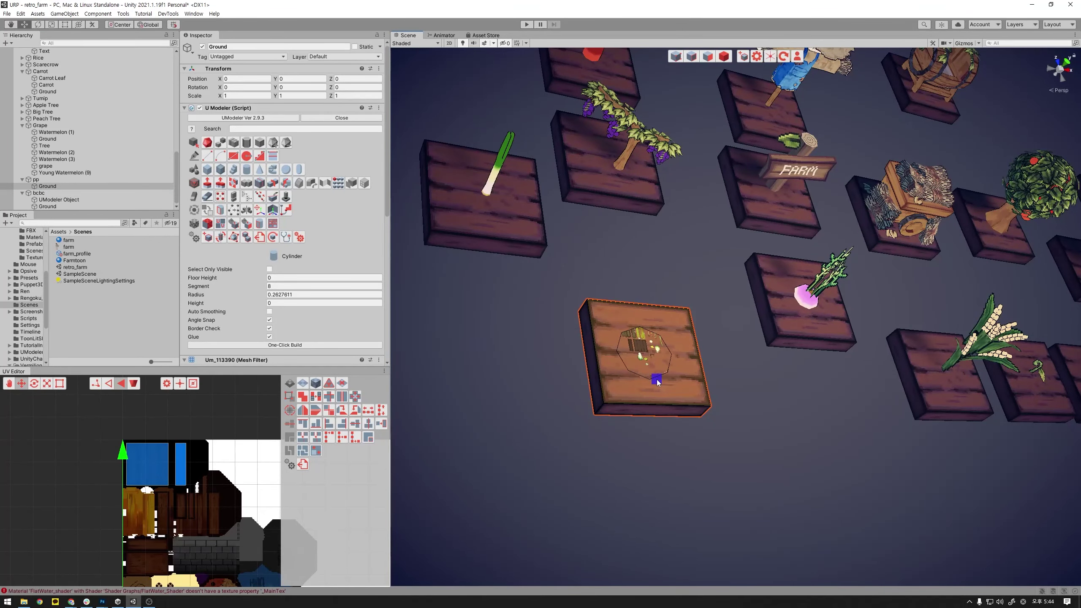
click(807, 216)
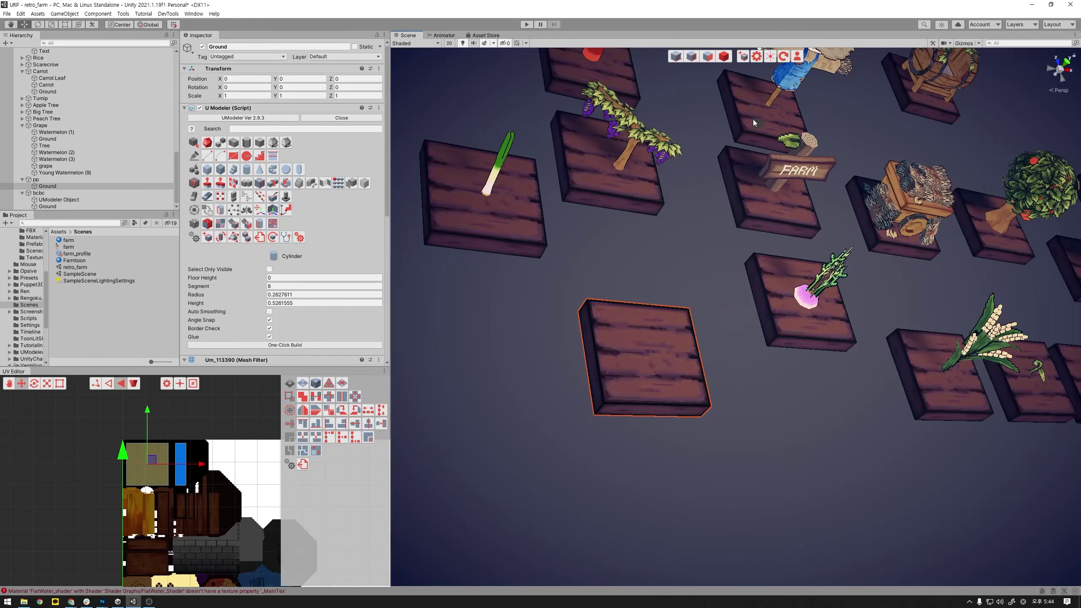
click(743, 60)
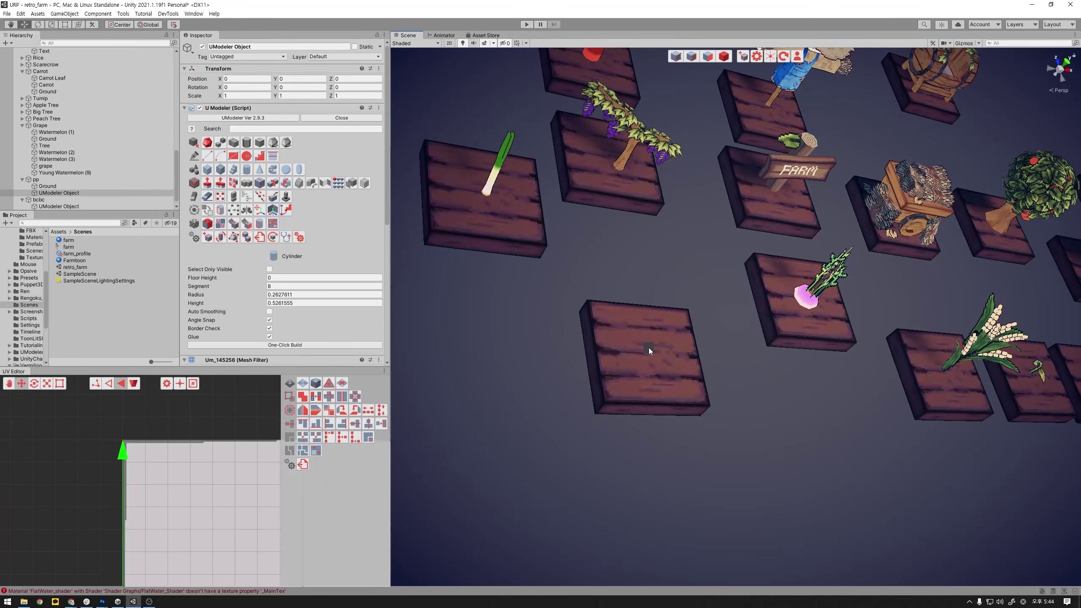
- Draw an eight-sided cylinder on the board, radius about 0.30 and height about 0.79
drag(649, 348, 659, 376)
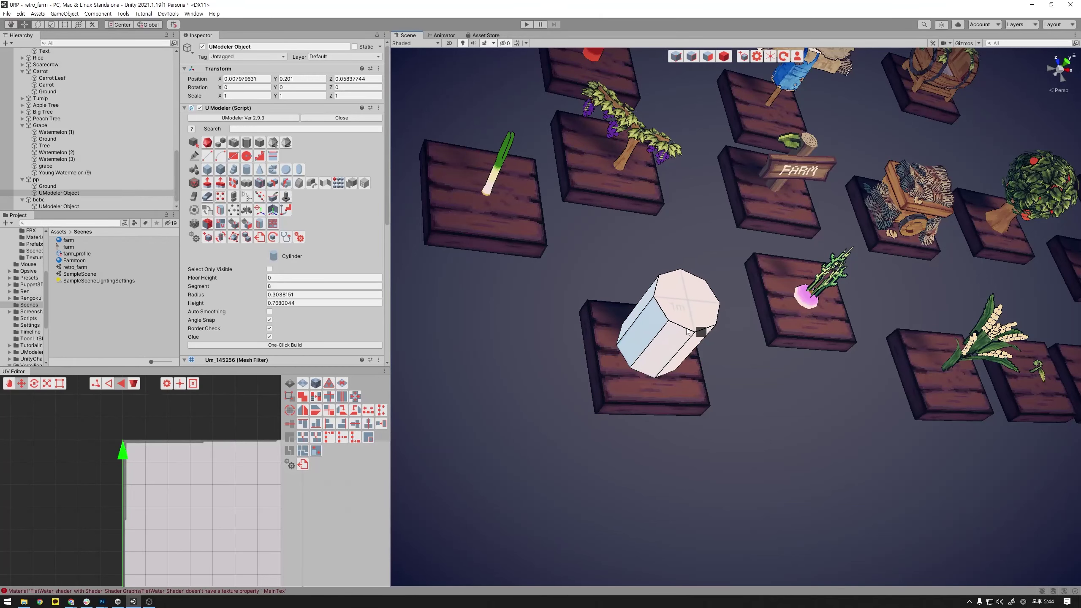
click(688, 332)
alt+drag(689, 332, 835, 319)
scroll(798, 351, up, 5)
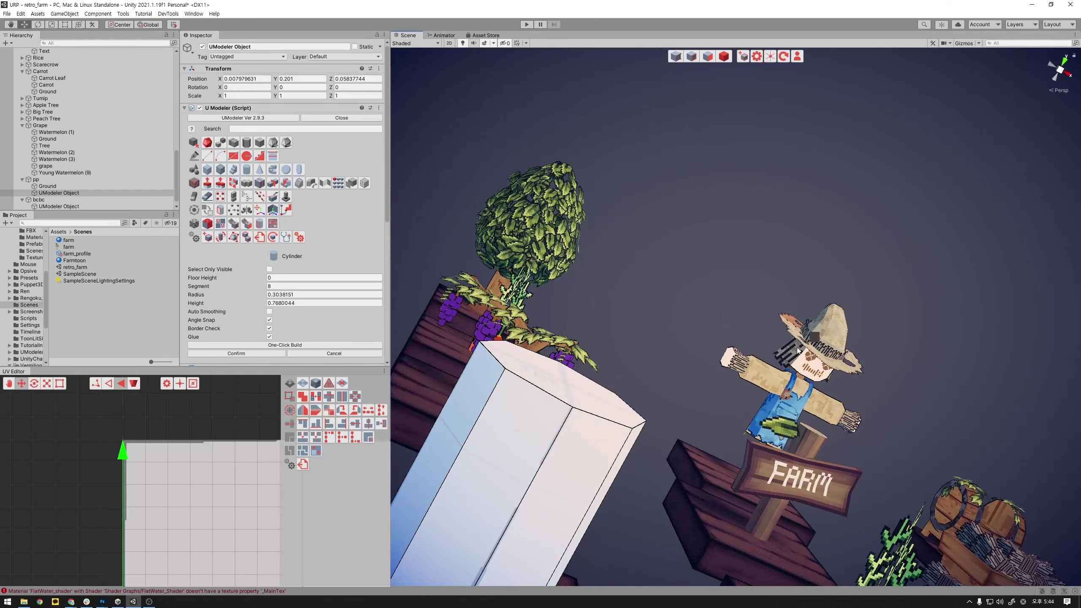
alt+drag(798, 351, 787, 334)
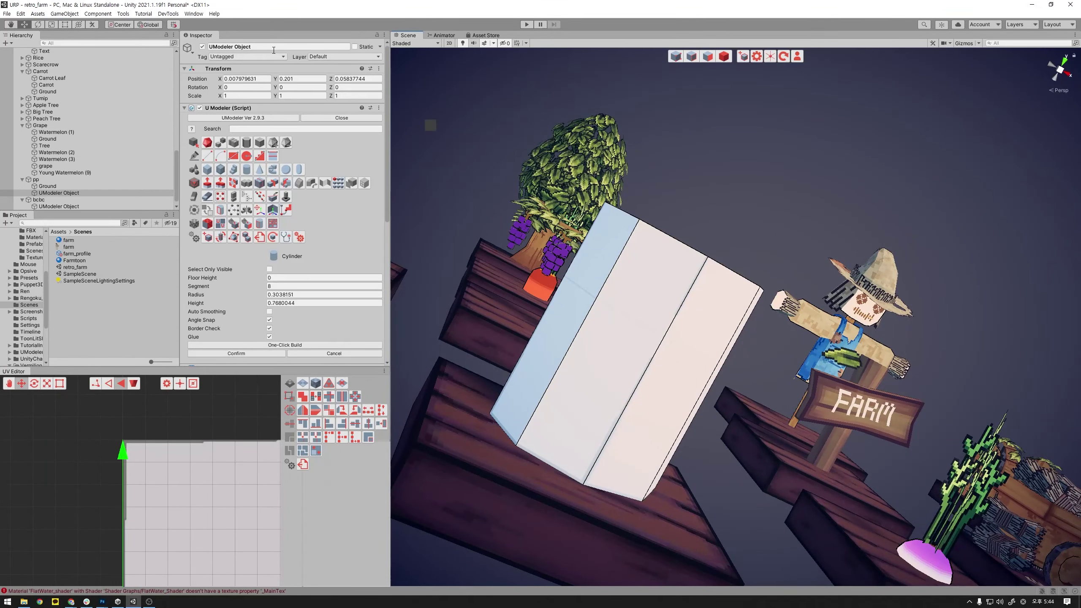
- Reset the cylinder's position to 0, 0, 0 and commit it in Object mode
click(246, 78)
text(0)
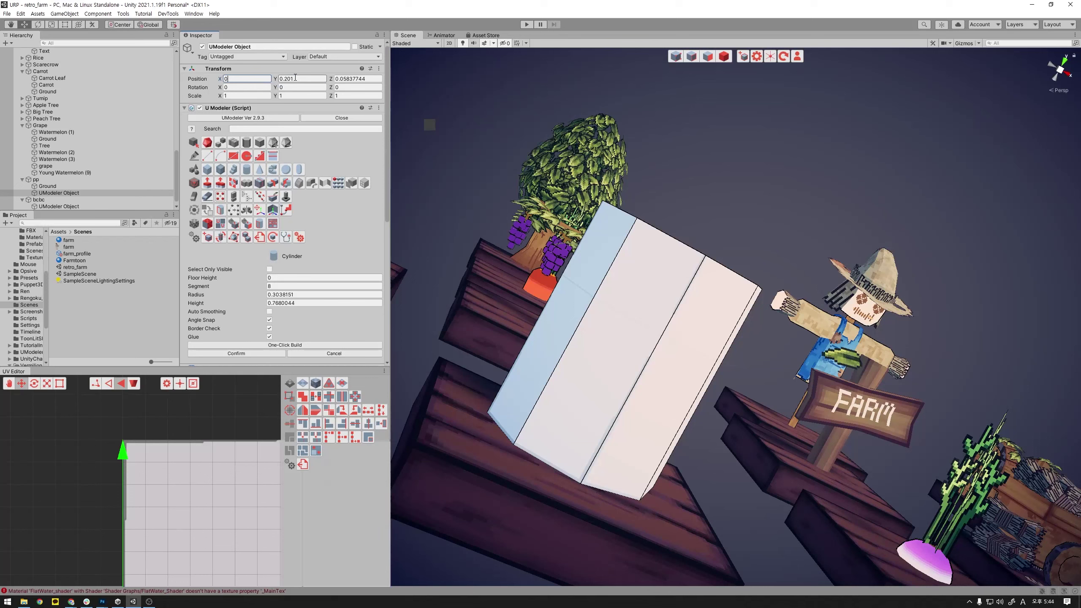
click(295, 79)
text(0)
key(Tab)
text(0)
key(Return)
click(726, 60)
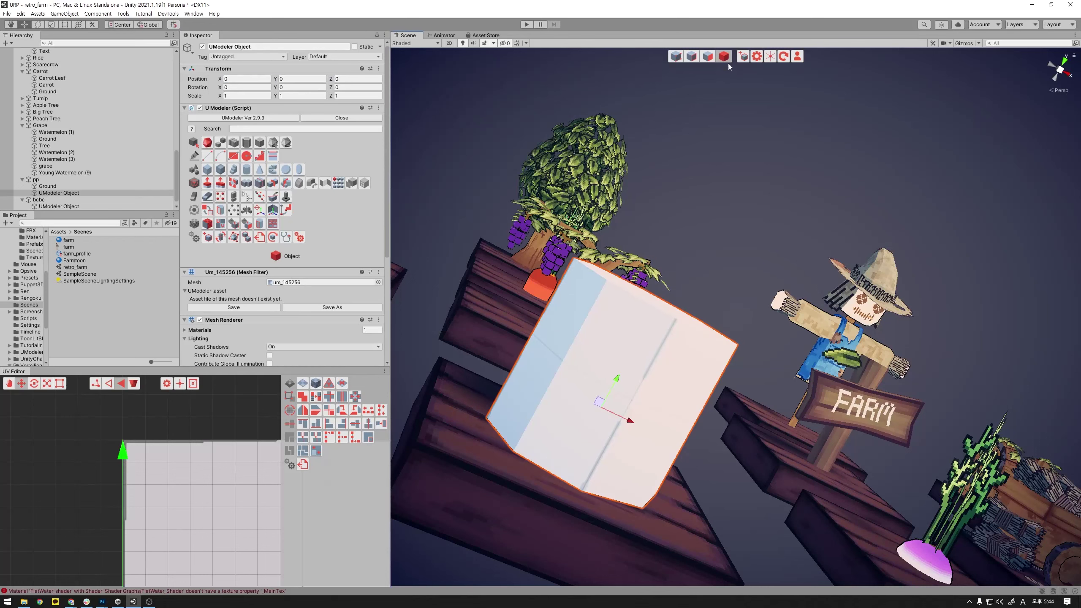
- Raise the cylinder to Y 0.363 and add horizontal edge loops with Loop Slice
drag(618, 385, 608, 283)
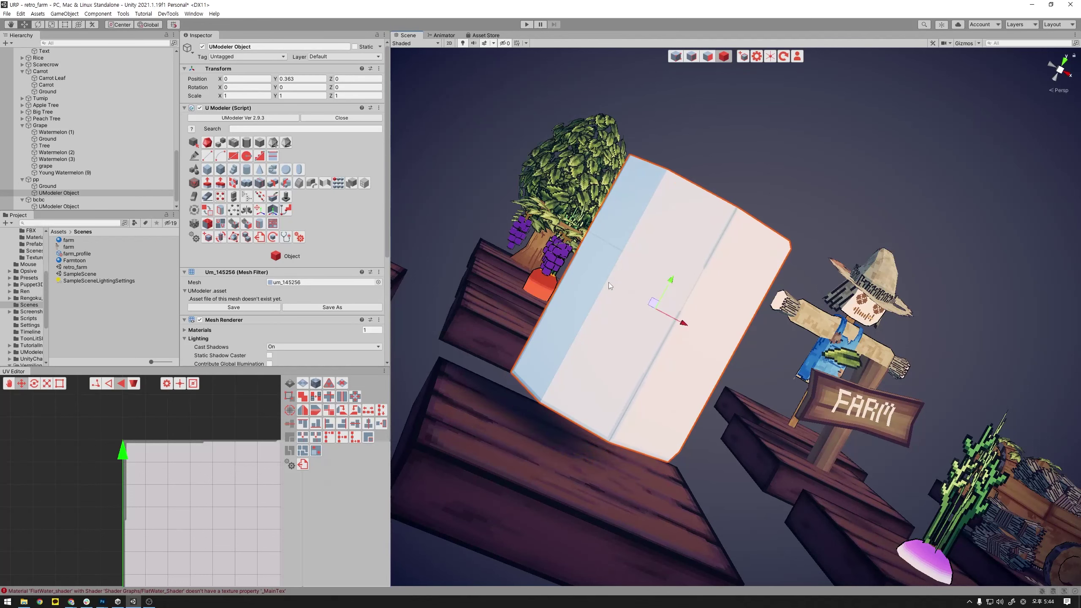
click(258, 185)
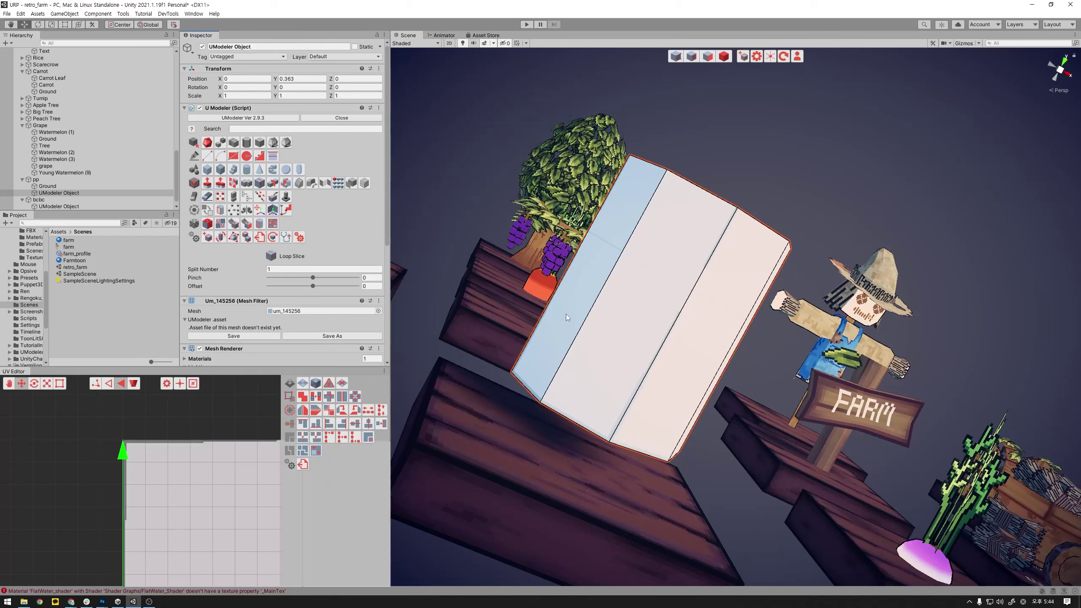
click(648, 343)
- Select the cylinder's bottom face and scale it down to taper the base
click(707, 56)
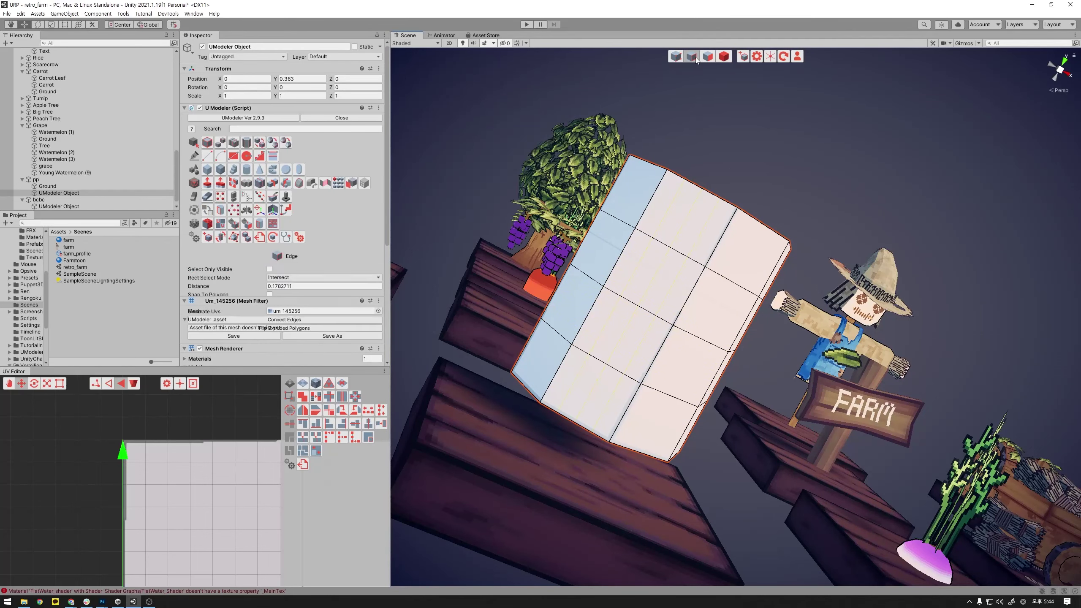
alt+drag(713, 110, 566, 425)
click(556, 452)
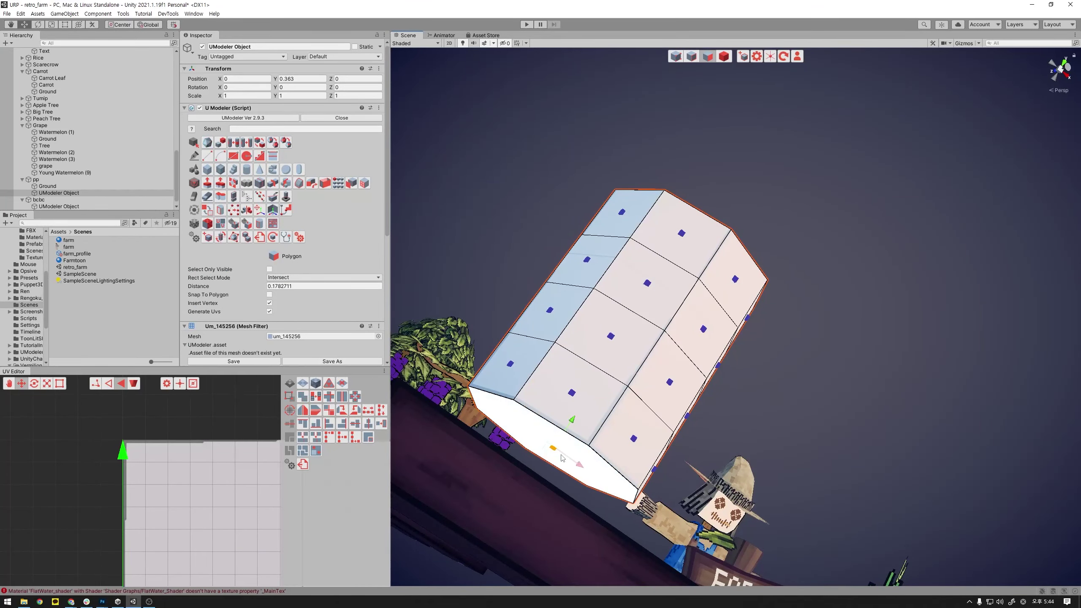
mouse_move(554, 448)
mouse_down()
mouse_move(535, 467)
mouse_move(586, 413)
mouse_move(647, 498)
mouse_move(664, 490)
mouse_up()
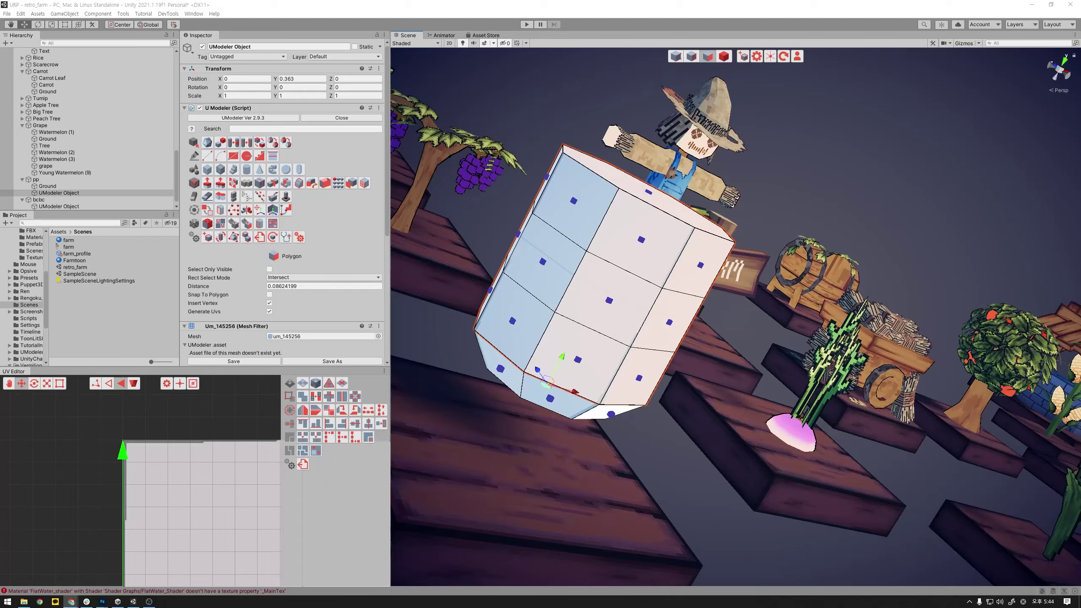
mouse_move(816, 298)
alt+mouse_down()
mouse_move(825, 307)
mouse_move(719, 104)
alt+mouse_up()
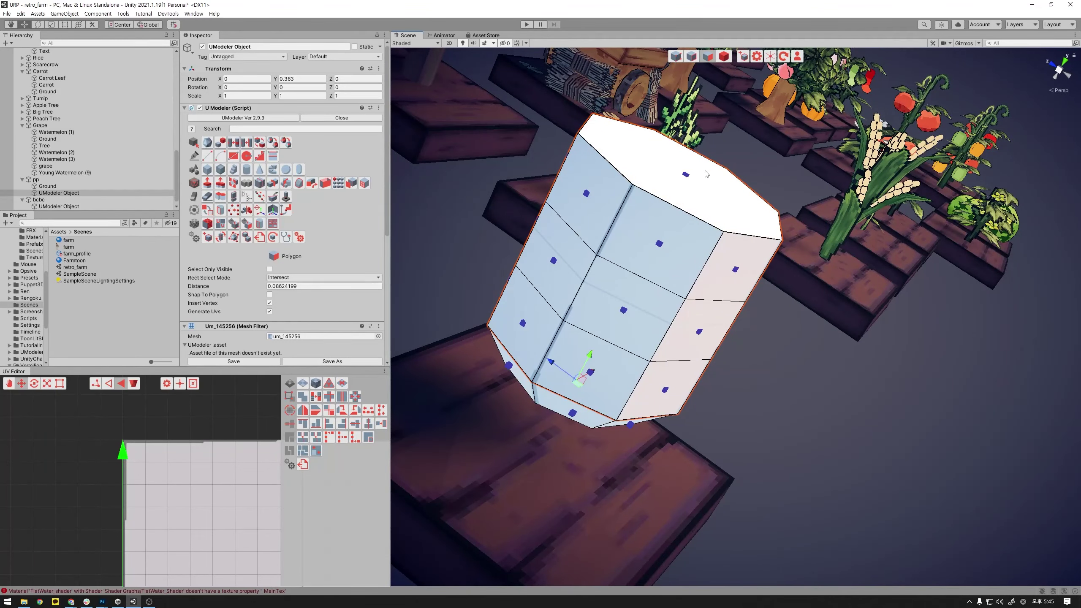
- Shrink the top face and scale the upper edge loop inward to round the top
click(688, 177)
drag(687, 181, 670, 202)
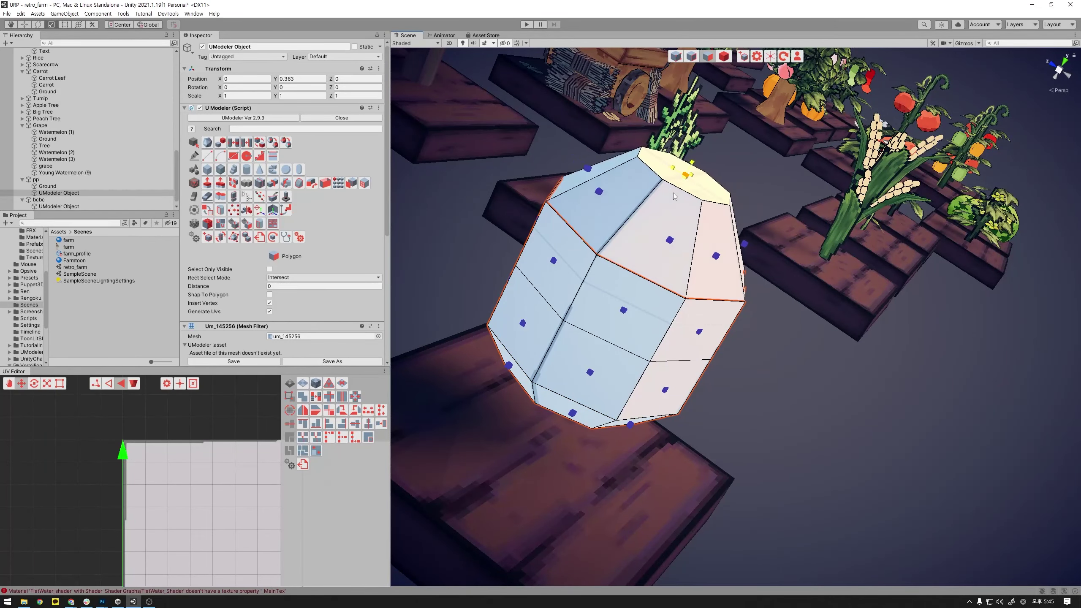
click(692, 57)
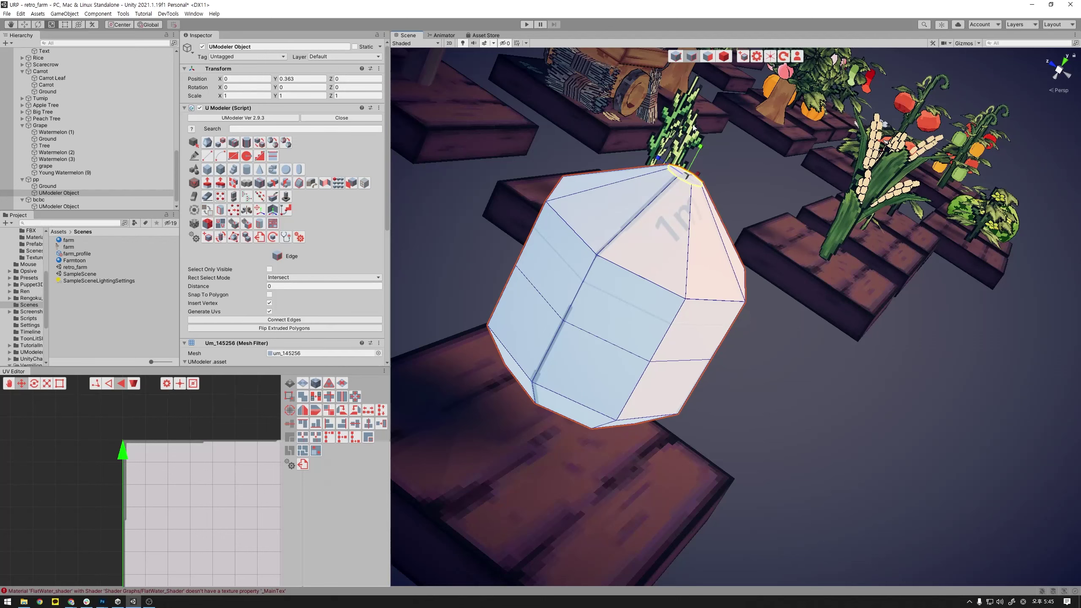
double_click(669, 291)
key(r)
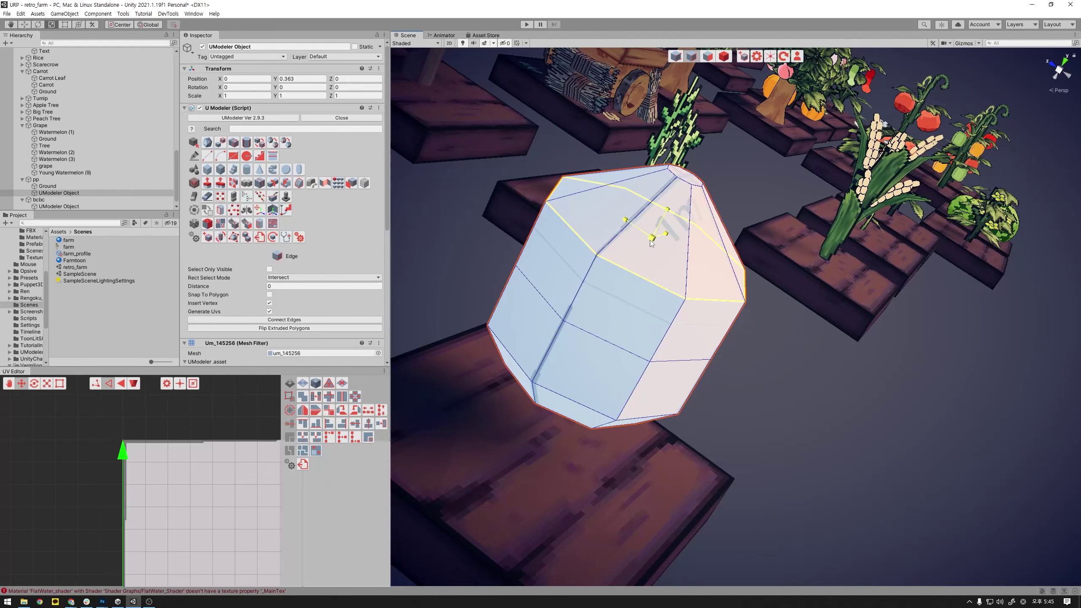
mouse_move(653, 237)
mouse_down()
mouse_move(642, 246)
mouse_move(684, 144)
mouse_move(782, 342)
mouse_move(714, 106)
mouse_up()
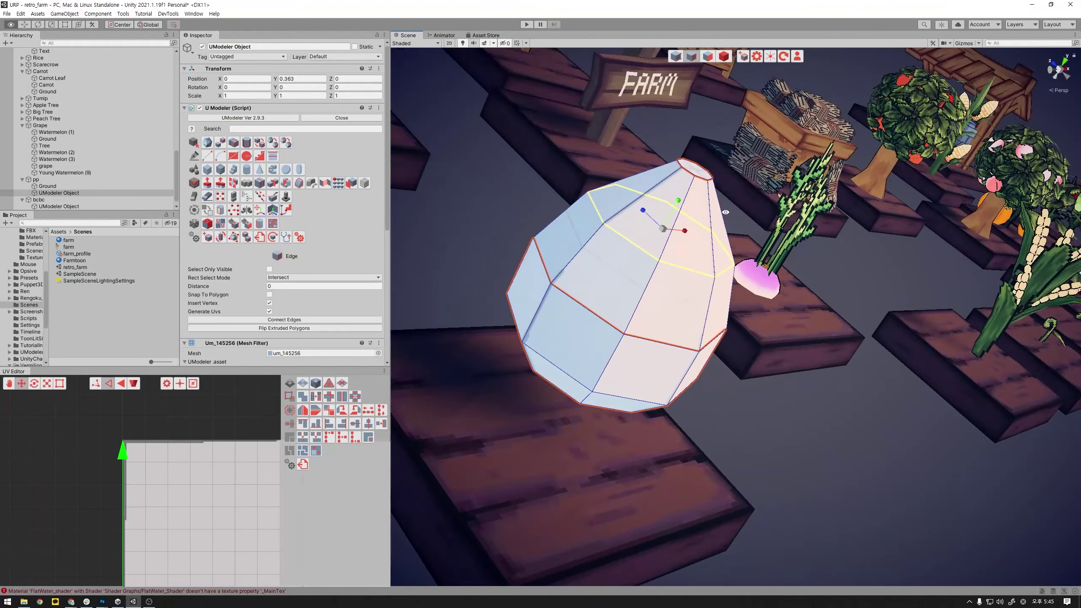
- Inset the bottom face with a new ring so the egg curves in at its base
click(708, 56)
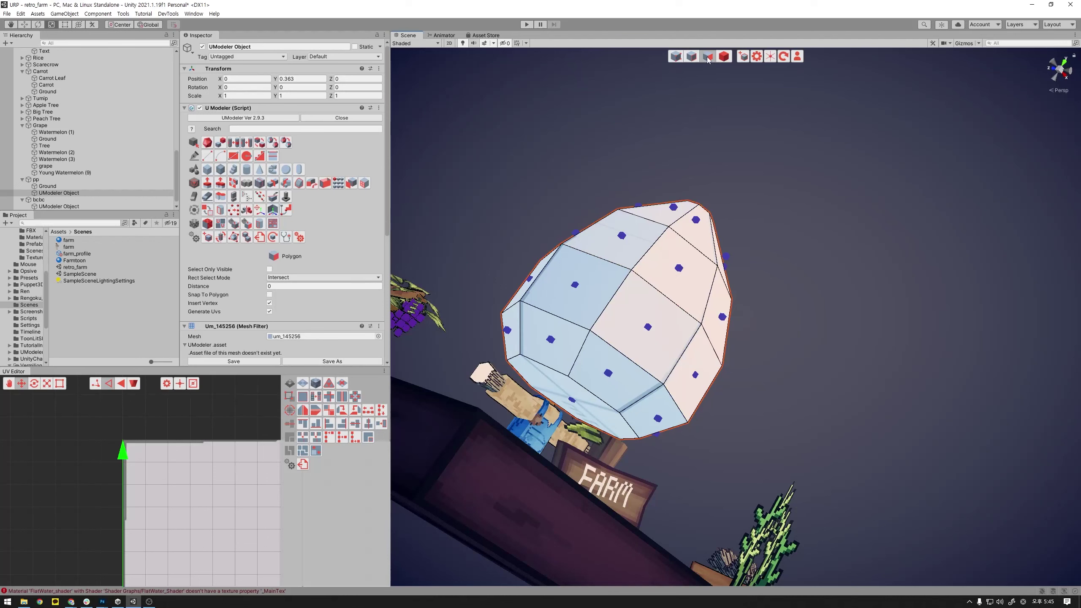
click(579, 410)
shift+drag(574, 407, 570, 408)
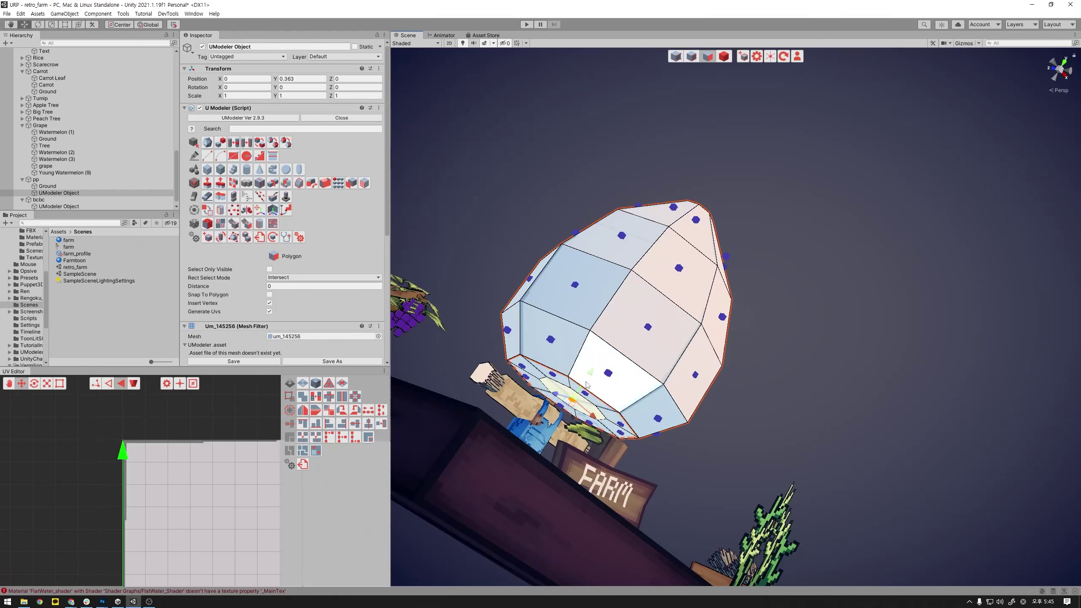
mouse_move(570, 408)
alt+mouse_down()
mouse_move(708, 459)
mouse_move(857, 477)
alt+mouse_up()
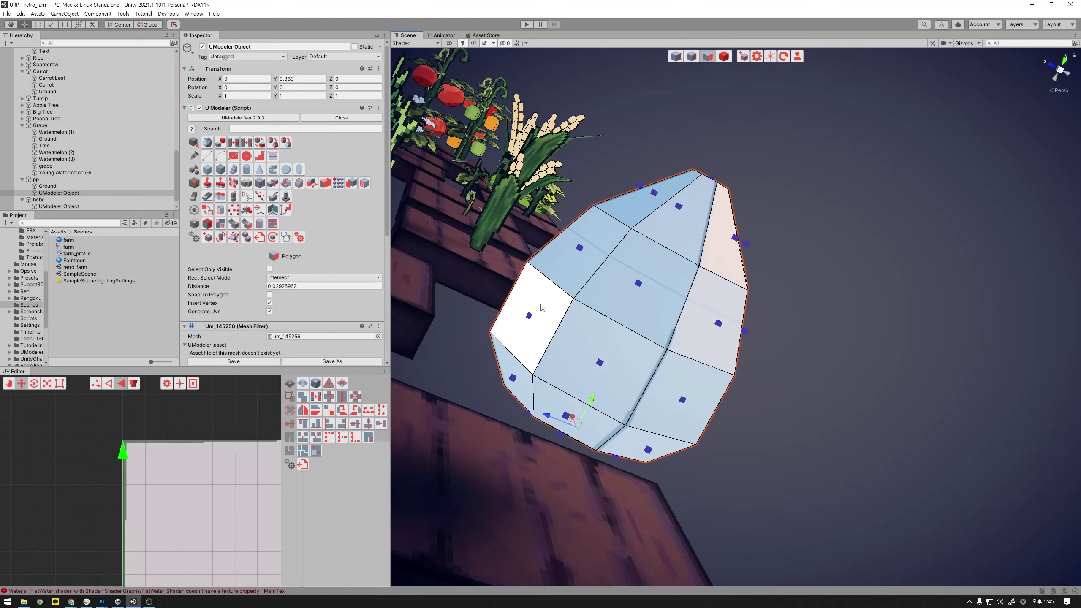
mouse_move(542, 308)
alt+mouse_down()
mouse_move(952, 273)
mouse_move(718, 389)
alt+mouse_up()
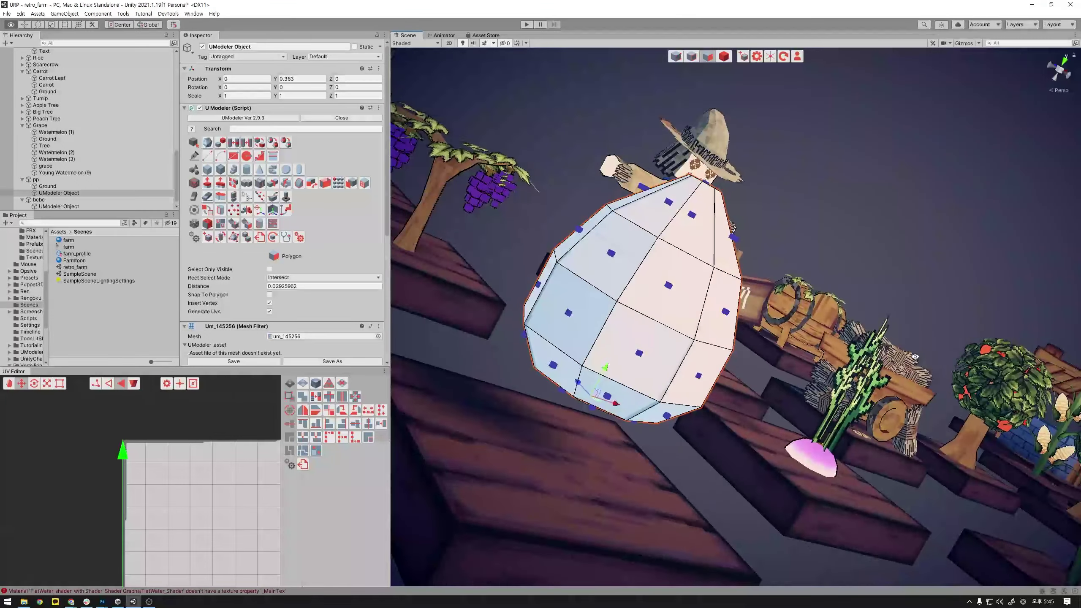
- Select all the egg's faces and scale the egg down
drag(577, 189, 833, 465)
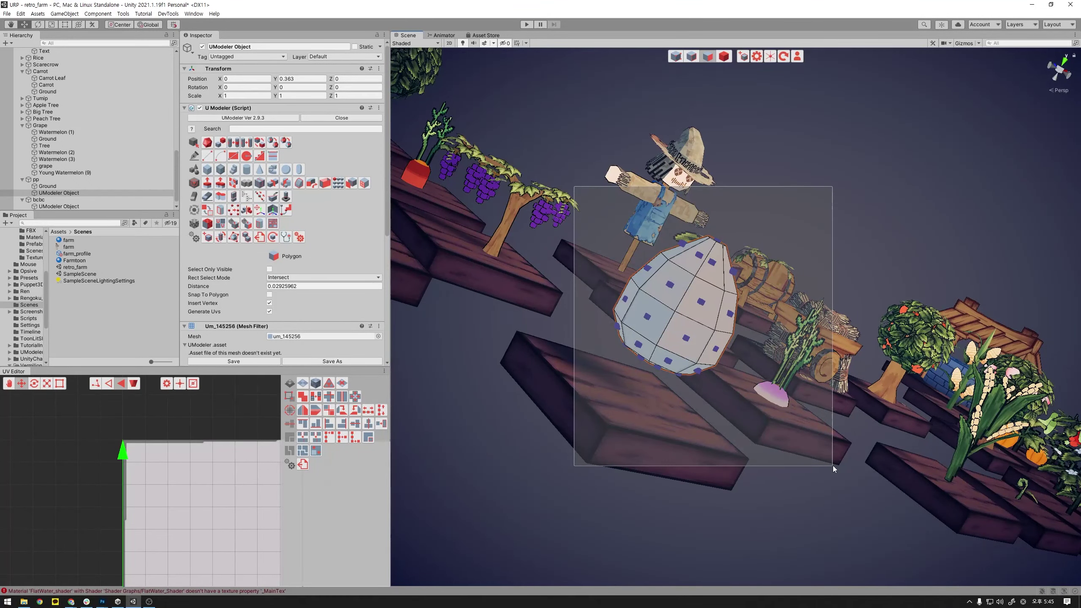
mouse_move(742, 360)
alt+mouse_down()
mouse_move(691, 320)
mouse_move(708, 295)
alt+mouse_up()
key(w)
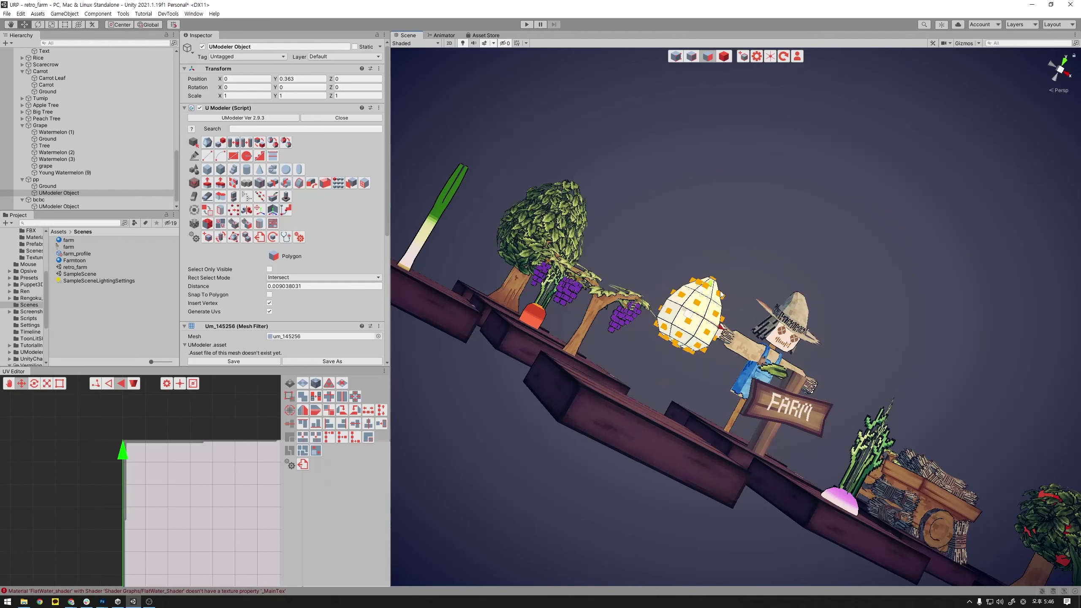
key(r)
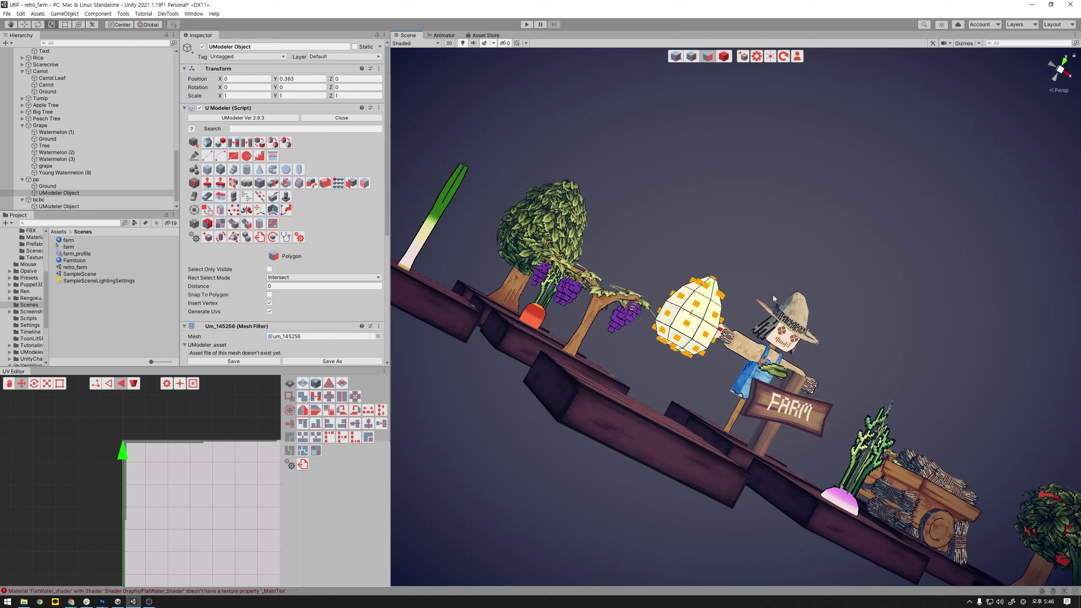
alt+drag(708, 295, 689, 290)
- Plane-unwrap the egg's UVs along X into the 1m UV square
middle_drag(201, 471, 115, 416)
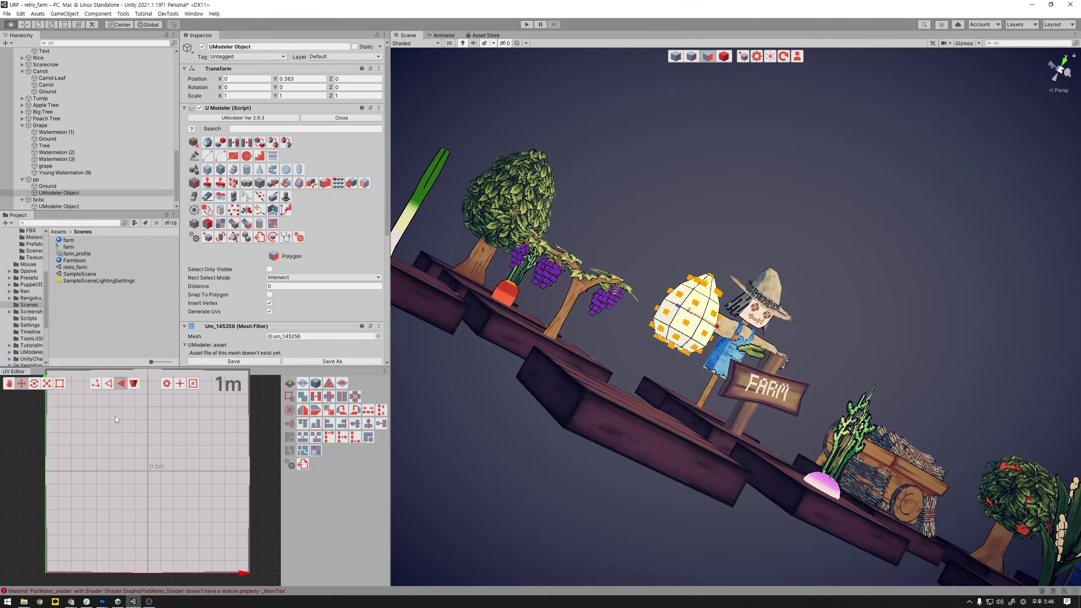
scroll(180, 462, down, 2)
scroll(186, 459, down, 2)
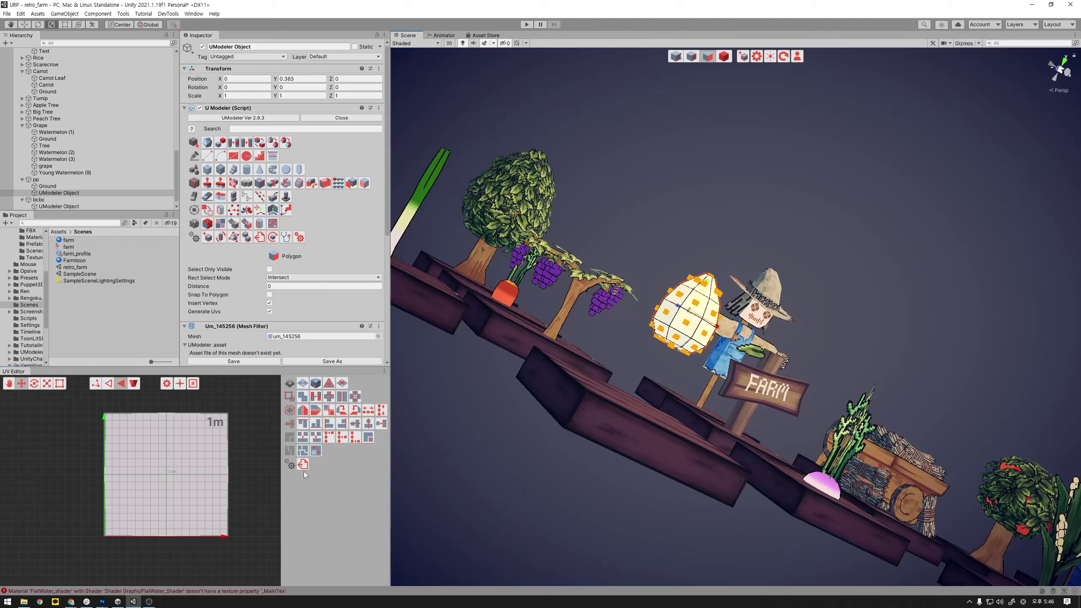
click(303, 383)
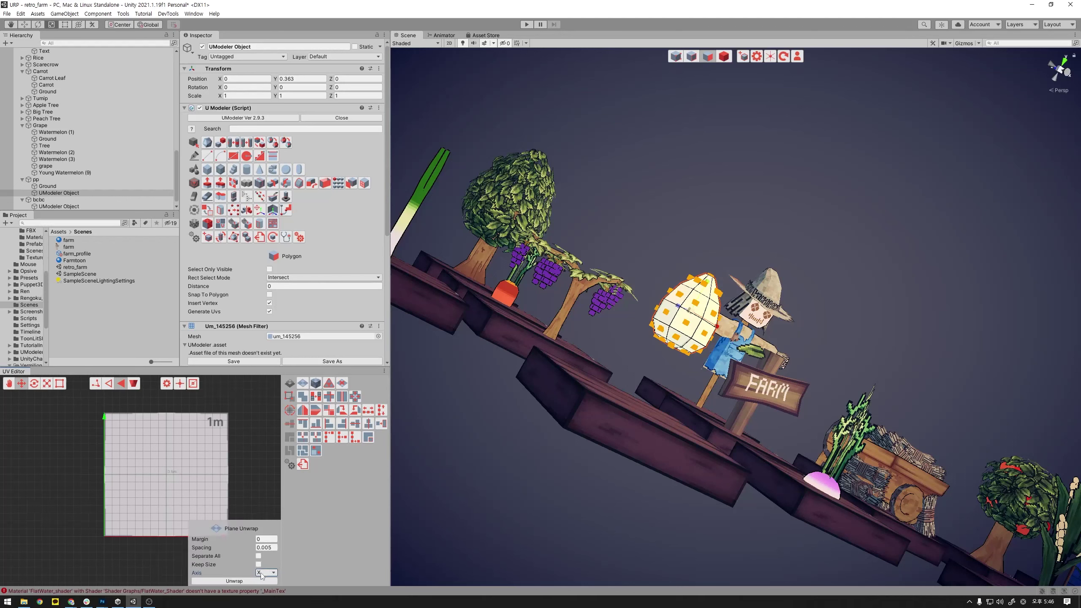
click(247, 582)
- Apply the Farmtoon farm material to the egg
scroll(231, 482, down, 3)
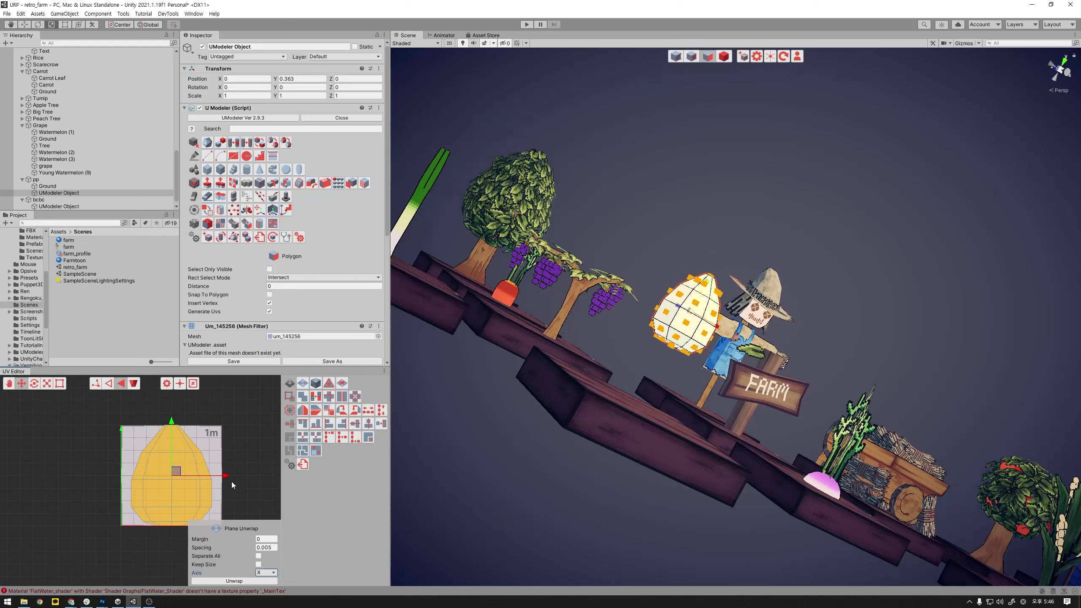
drag(74, 260, 702, 303)
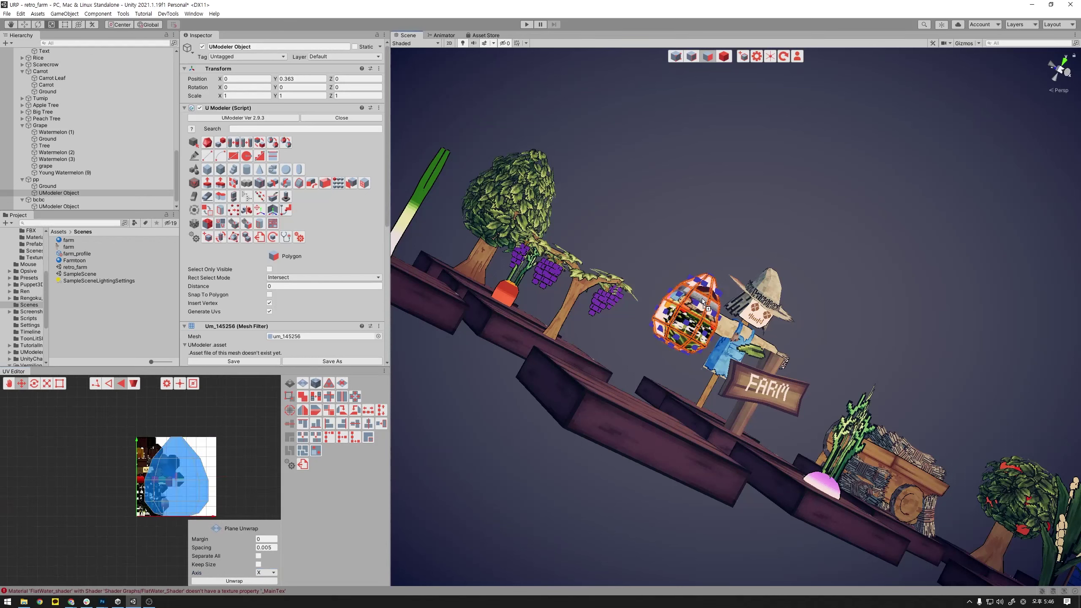
scroll(140, 467, down, 1)
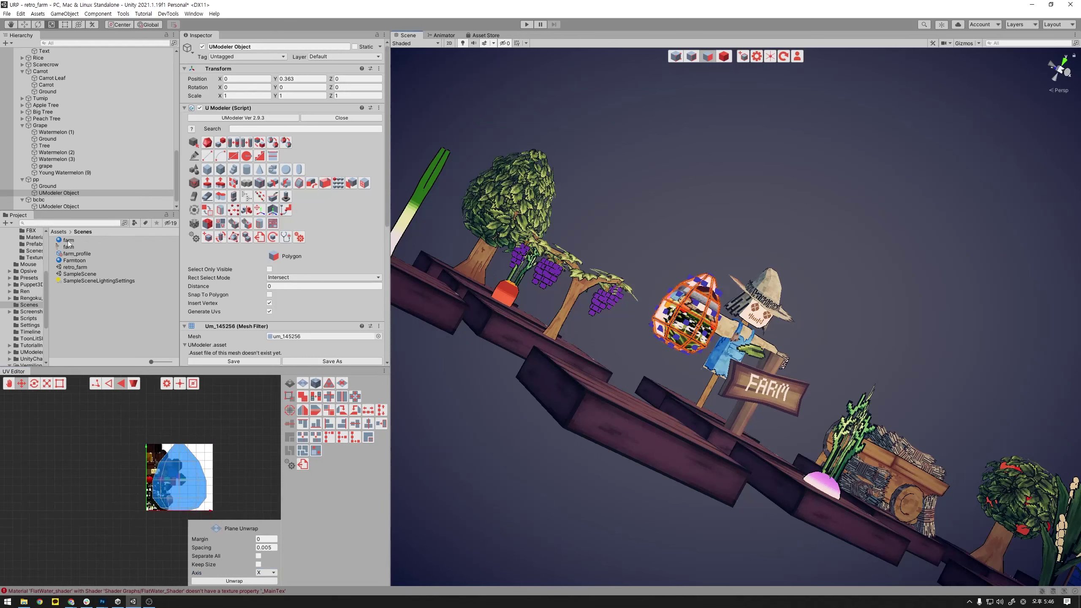
drag(68, 244, 703, 302)
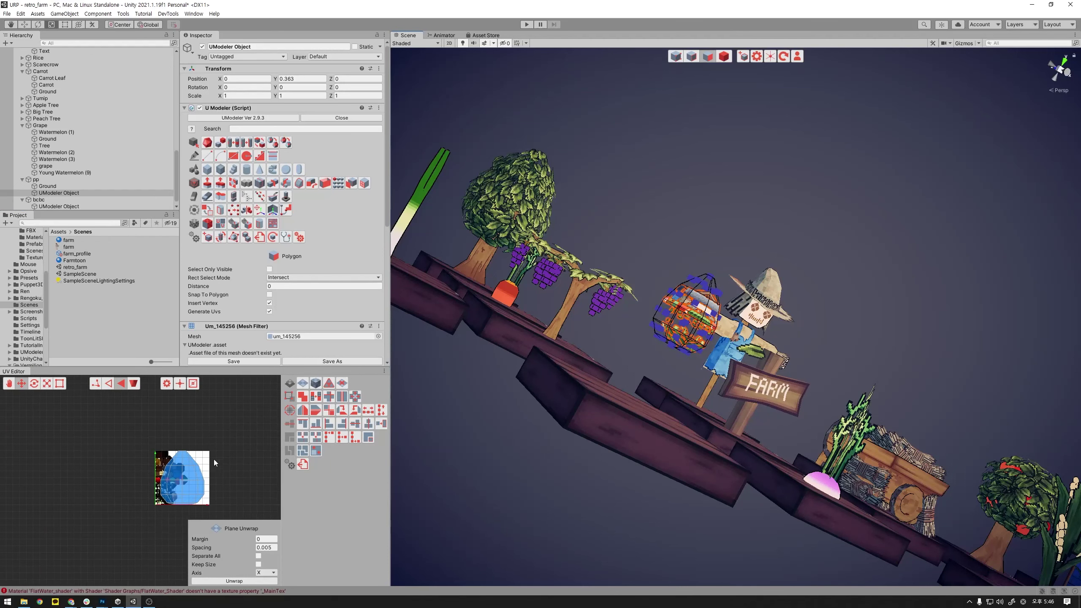
- Shrink the egg's UV island to a small square and move it onto the yellow texture area
drag(131, 440, 231, 519)
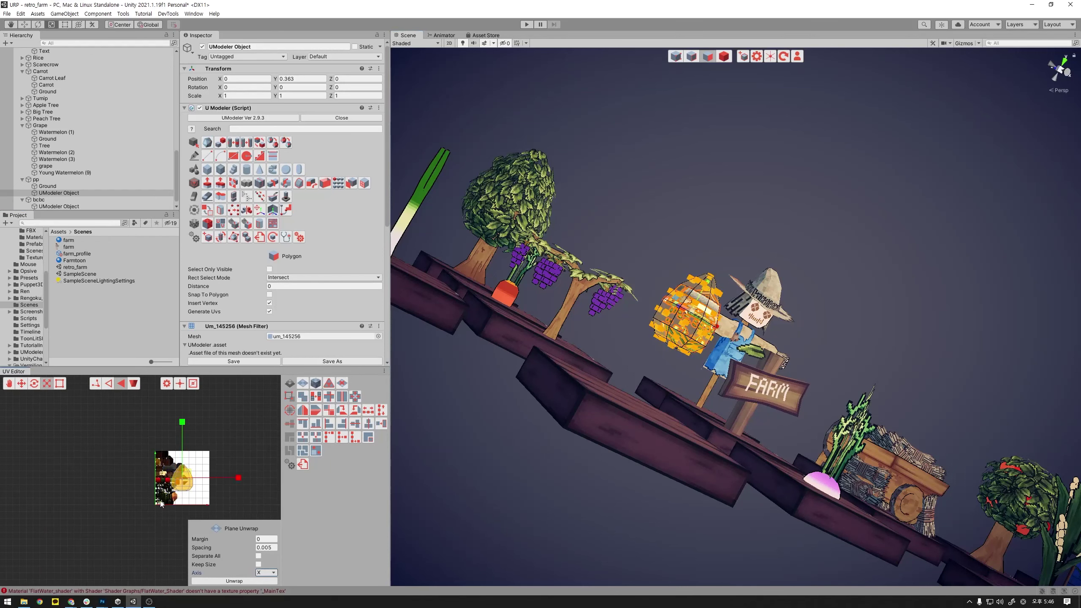
drag(187, 472, 137, 523)
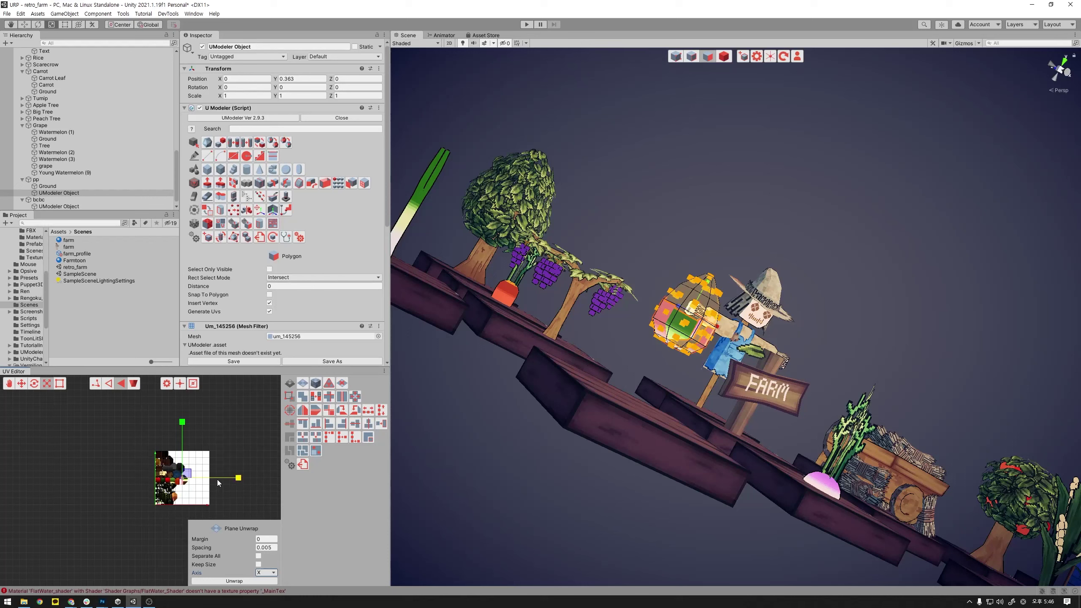
scroll(217, 479, up, 5)
scroll(193, 493, down, 3)
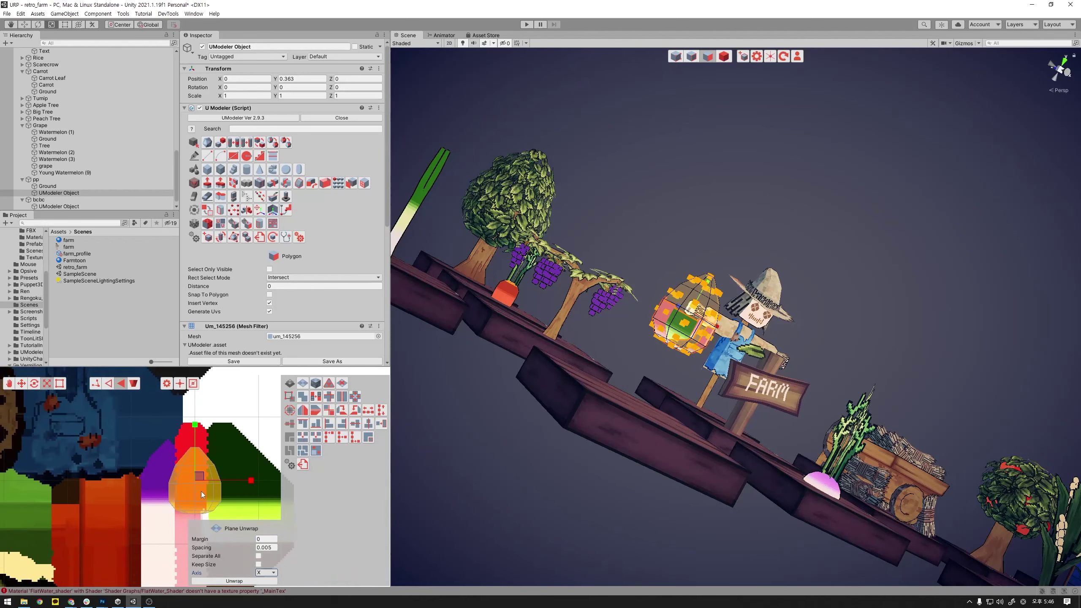
scroll(202, 493, down, 3)
scroll(181, 498, down, 2)
scroll(170, 498, down, 2)
middle_drag(167, 495, 152, 466)
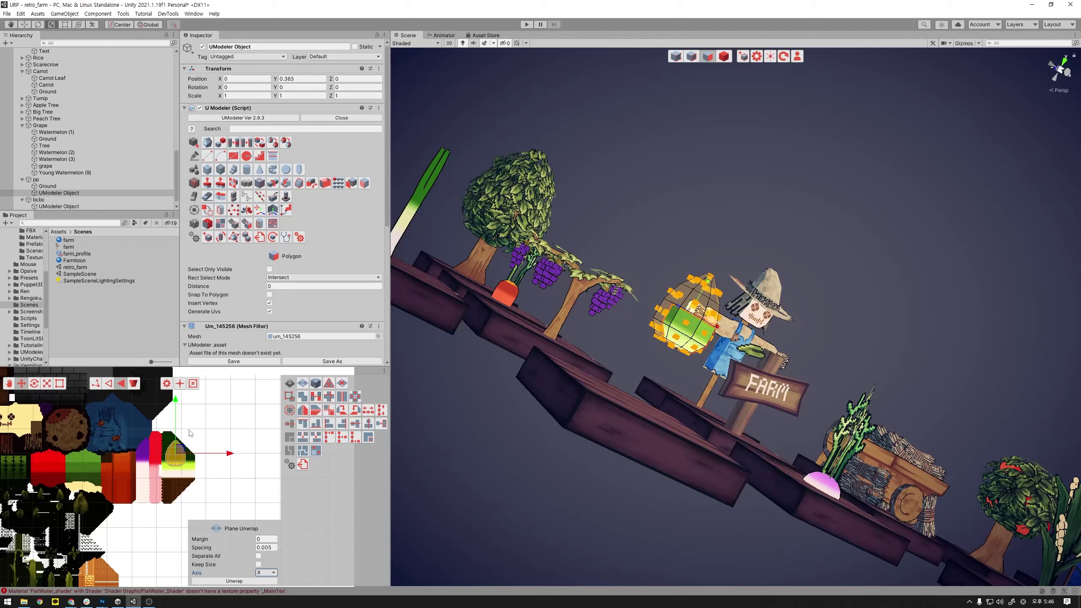
drag(175, 453, 175, 468)
- Narrow the UV island horizontally and shift it lower to fit the yellow-green area
scroll(213, 467, up, 1)
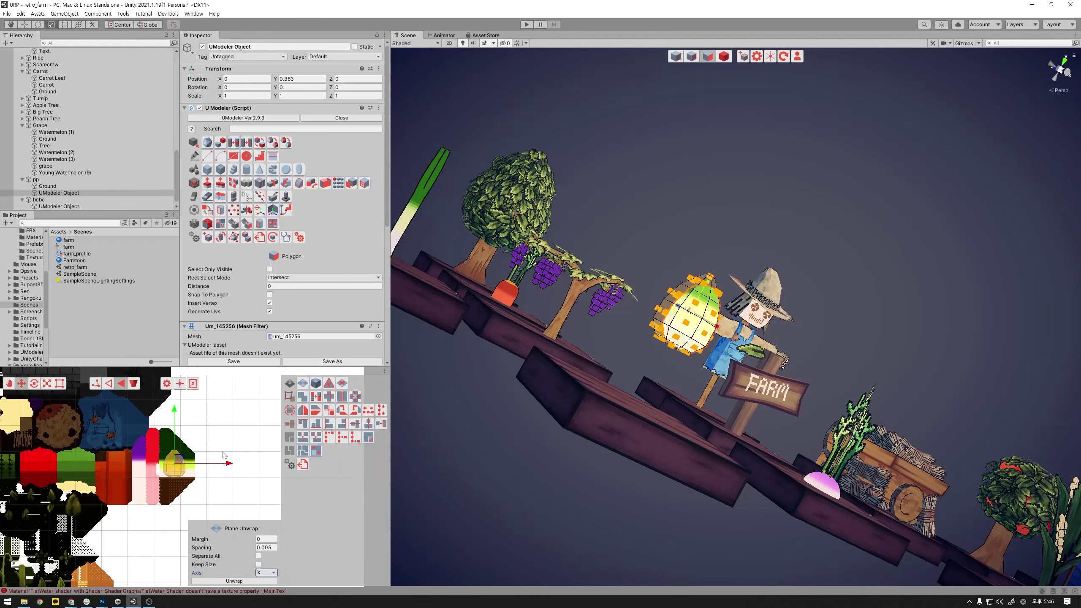
scroll(213, 466, up, 2)
scroll(214, 466, up, 2)
scroll(213, 466, up, 1)
key(r)
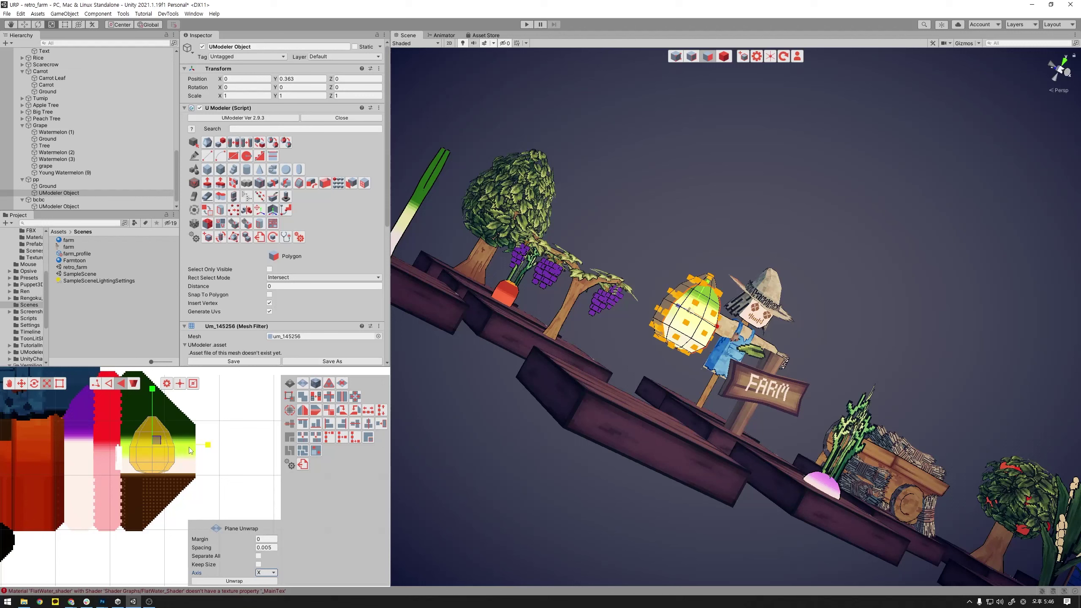
mouse_move(208, 445)
mouse_down()
mouse_move(170, 450)
mouse_move(181, 447)
mouse_up()
key(w)
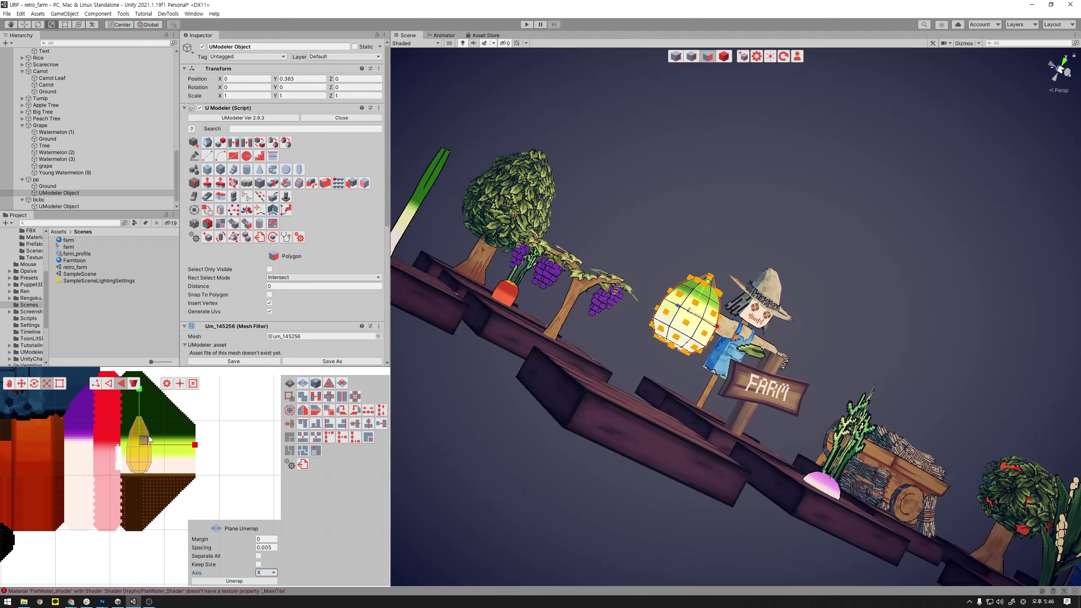
drag(140, 416, 152, 447)
key(r)
key(w)
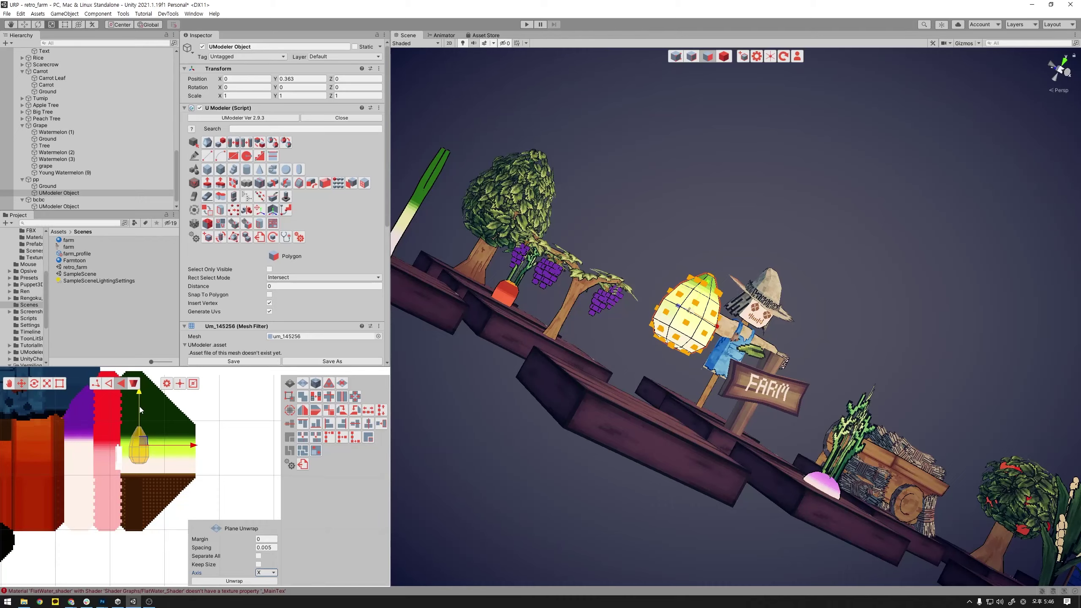
mouse_move(686, 398)
alt+mouse_down()
mouse_move(862, 476)
mouse_move(840, 430)
mouse_move(692, 454)
alt+mouse_up()
scroll(692, 454, up, 5)
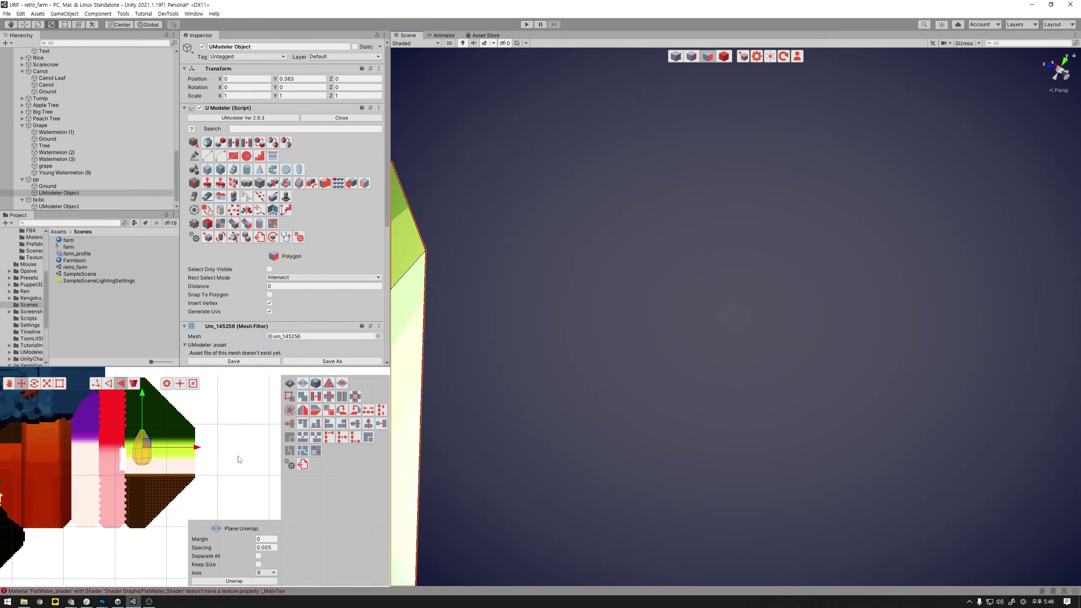
- Reselect the egg's UV island and nudge it slightly upward onto the green-to-cream gradient
scroll(635, 426, down, 5)
alt+drag(635, 427, 579, 418)
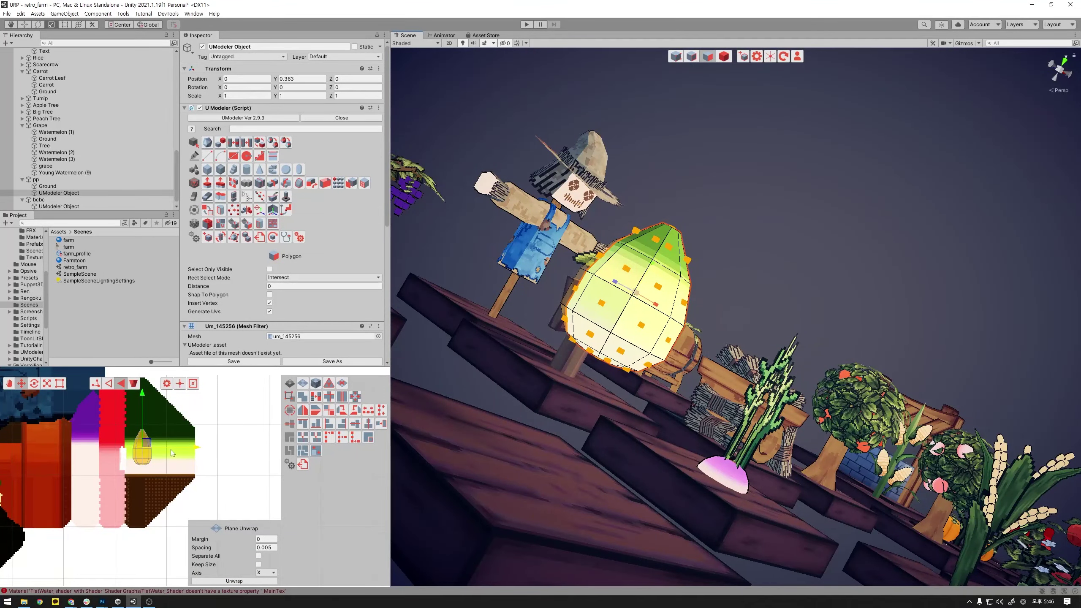
click(105, 414)
drag(106, 415, 208, 514)
key(r)
alt+drag(828, 435, 708, 463)
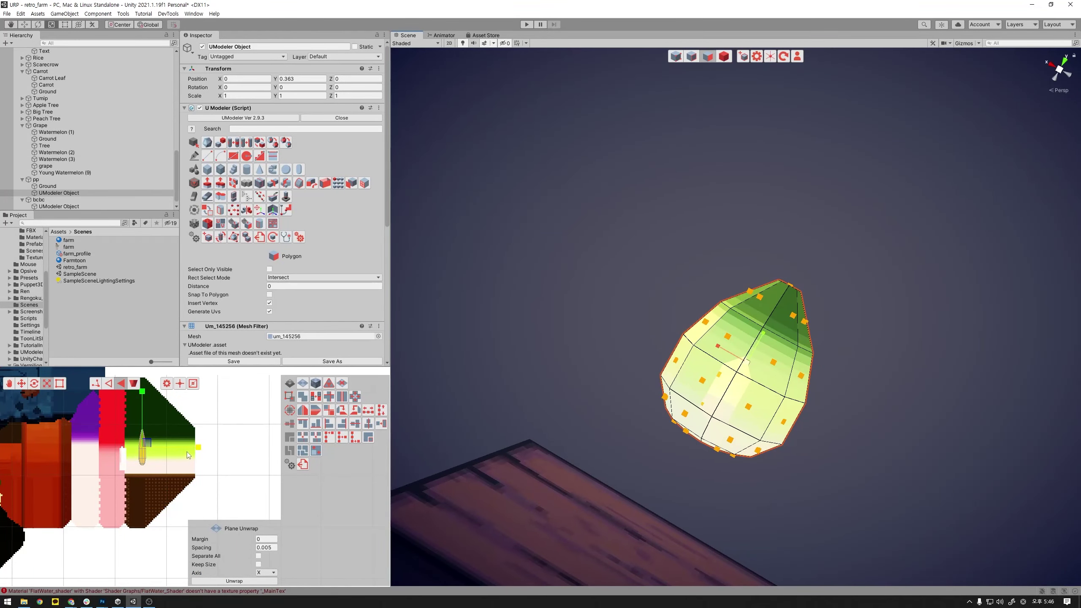
key(w)
middle_drag(193, 450, 203, 457)
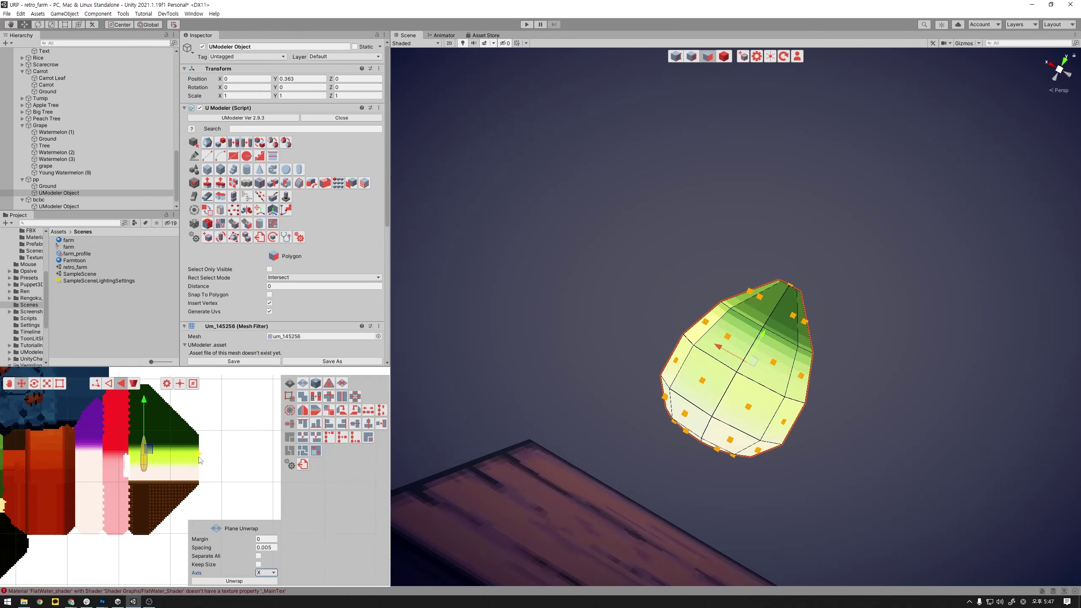
mouse_move(647, 473)
alt+mouse_down()
mouse_move(596, 480)
mouse_move(671, 476)
alt+mouse_up()
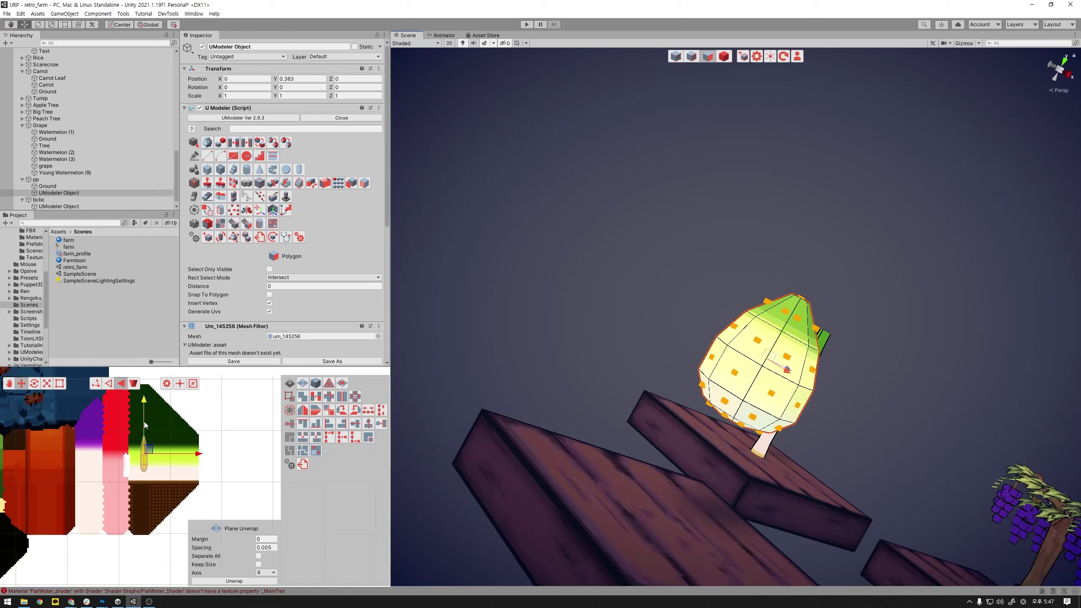
drag(144, 421, 143, 417)
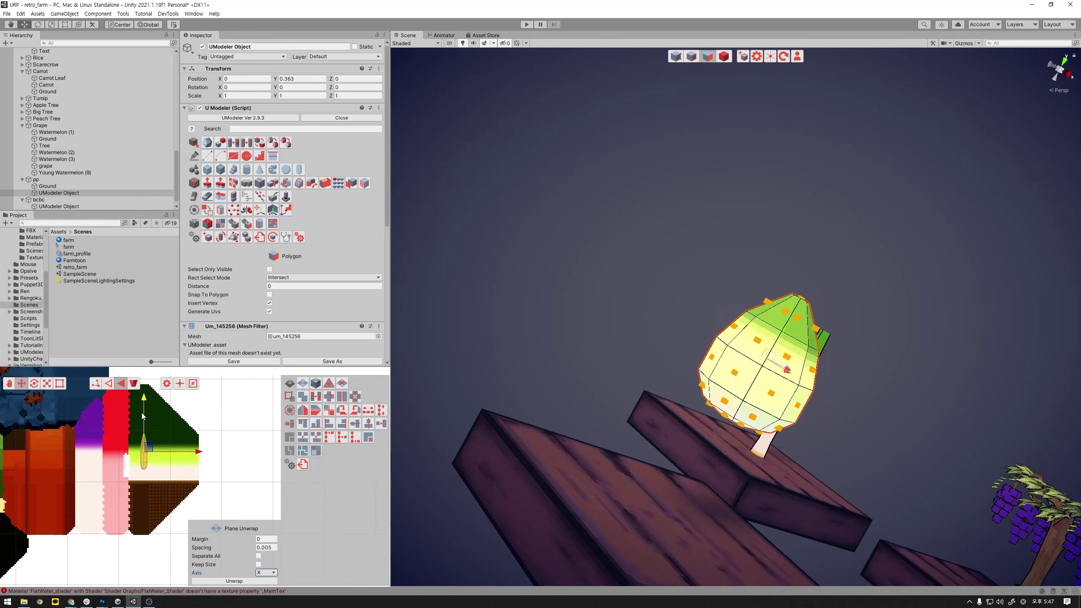
mouse_move(821, 416)
alt+mouse_down()
mouse_move(794, 475)
mouse_move(575, 402)
alt+mouse_up()
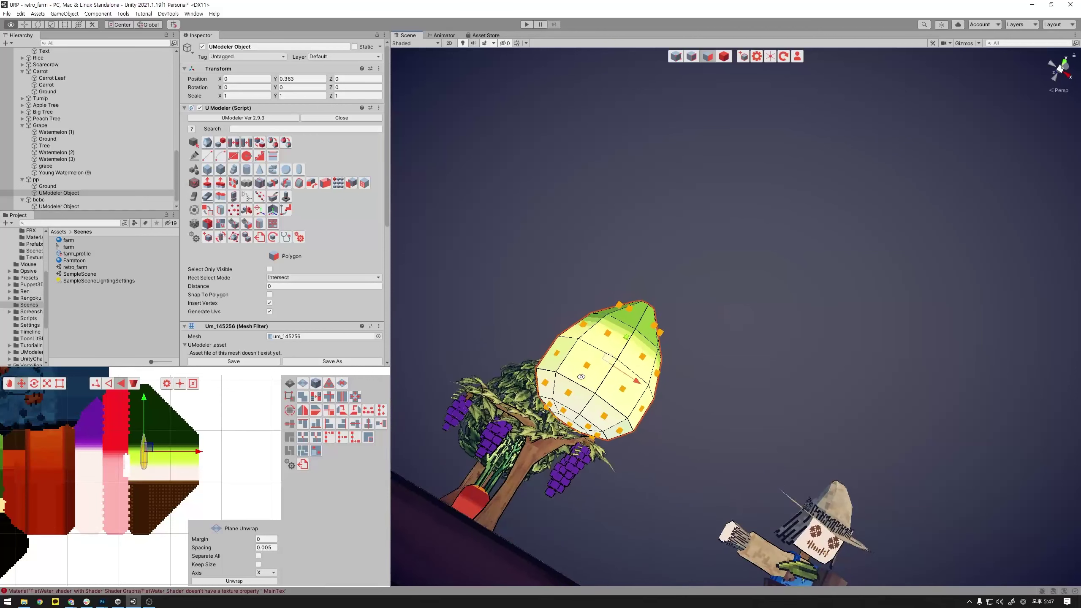
- Select the egg's front, upper and lower faces
click(574, 403)
shift+click(587, 365)
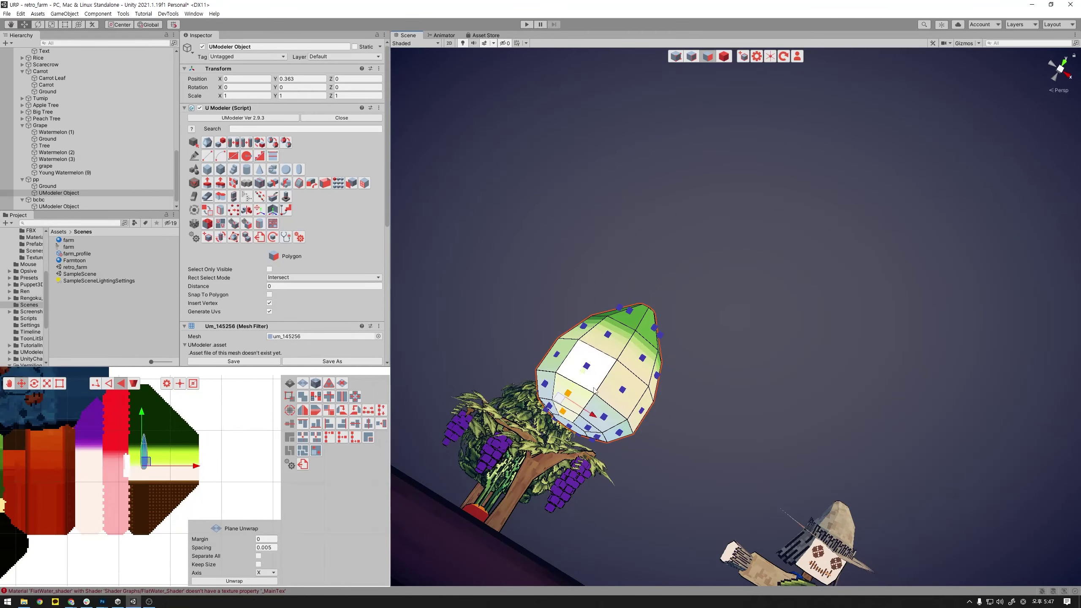
shift+click(629, 380)
shift+click(643, 358)
shift+click(609, 336)
shift+click(631, 313)
shift+click(653, 331)
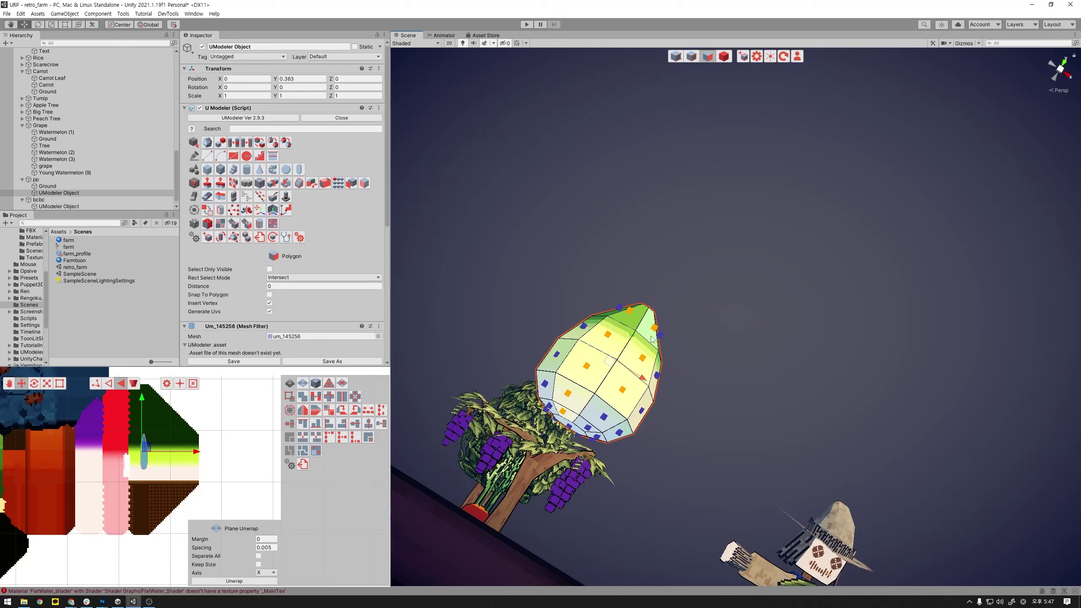
shift+click(603, 417)
shift+click(588, 428)
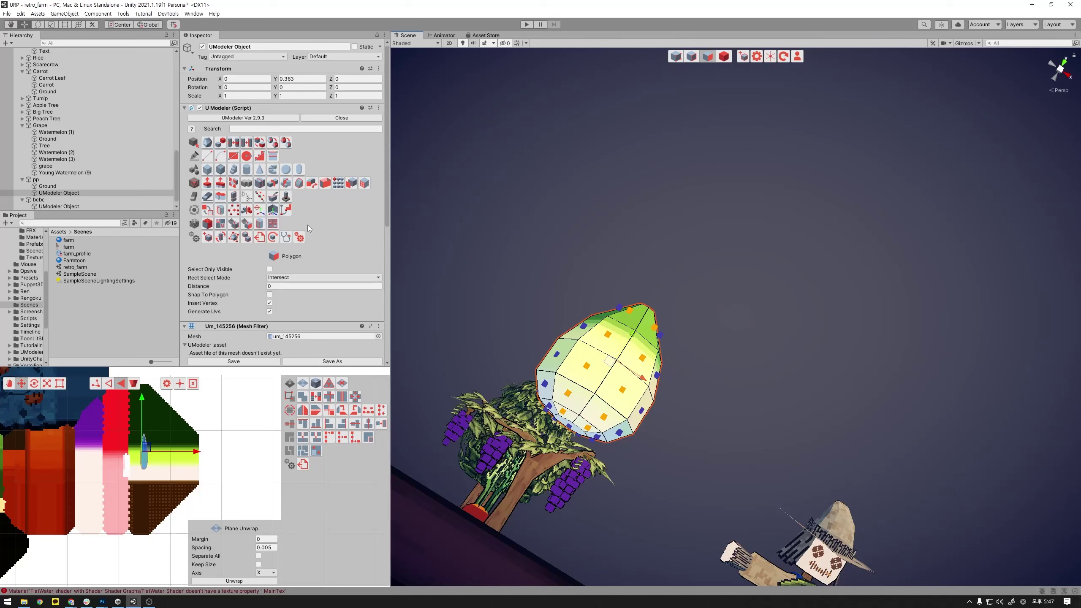
- Separate the selection into a new UModeler Object and set its Position Z to -0.098
click(347, 187)
click(231, 202)
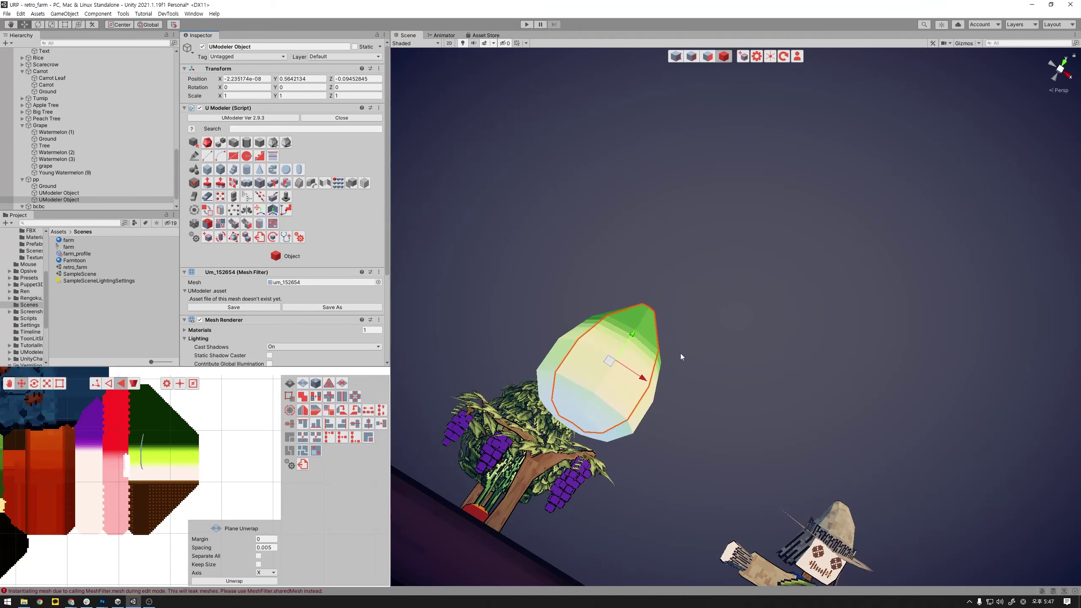
alt+drag(681, 353, 591, 350)
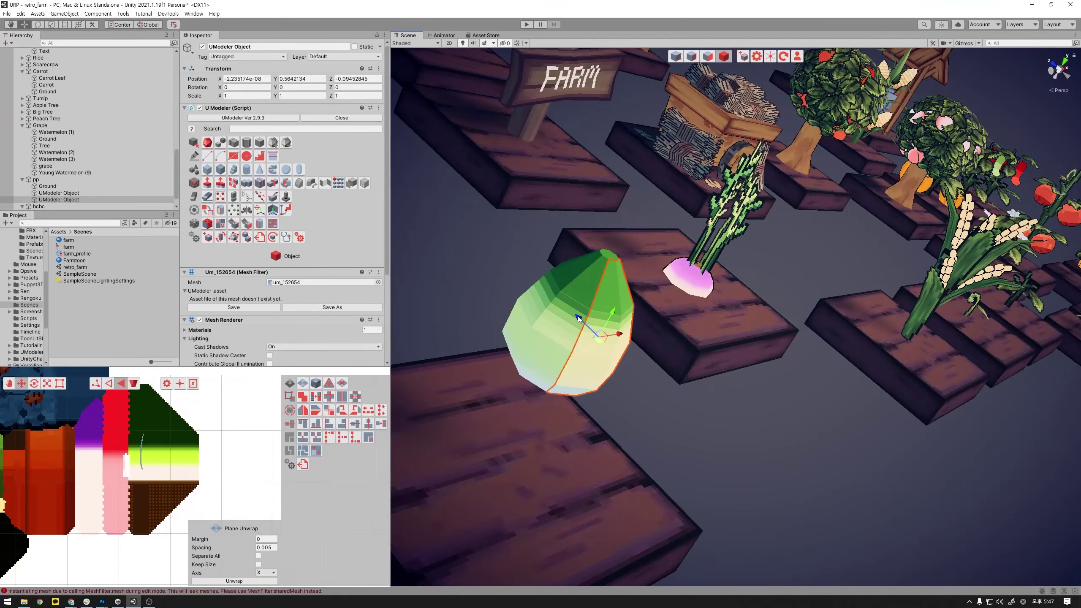
click(579, 318)
mouse_move(579, 317)
alt+mouse_down()
mouse_move(610, 466)
mouse_move(566, 463)
mouse_move(728, 360)
alt+mouse_up()
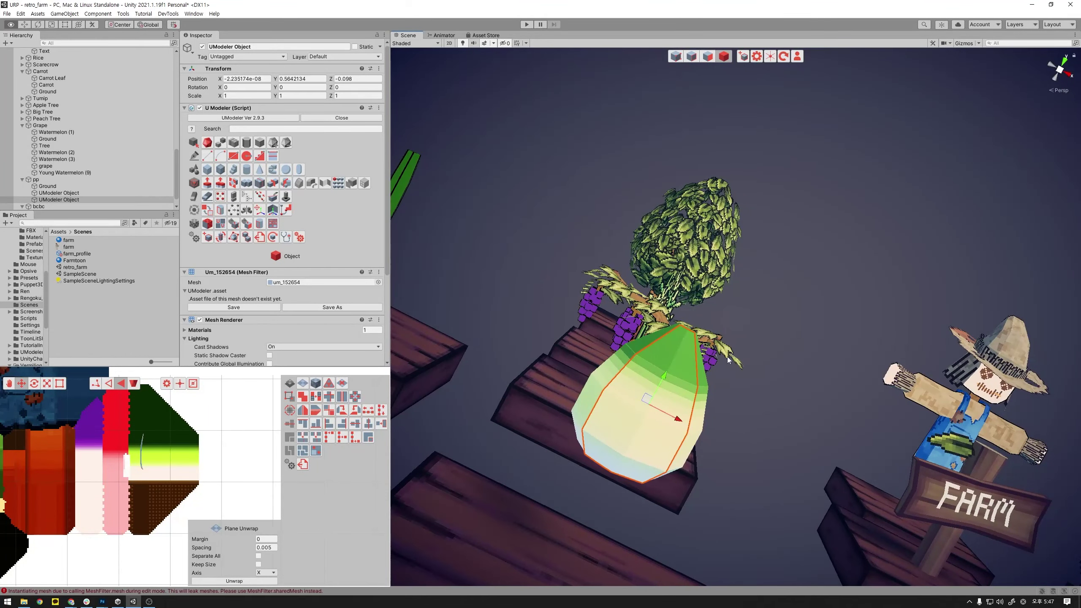
click(695, 57)
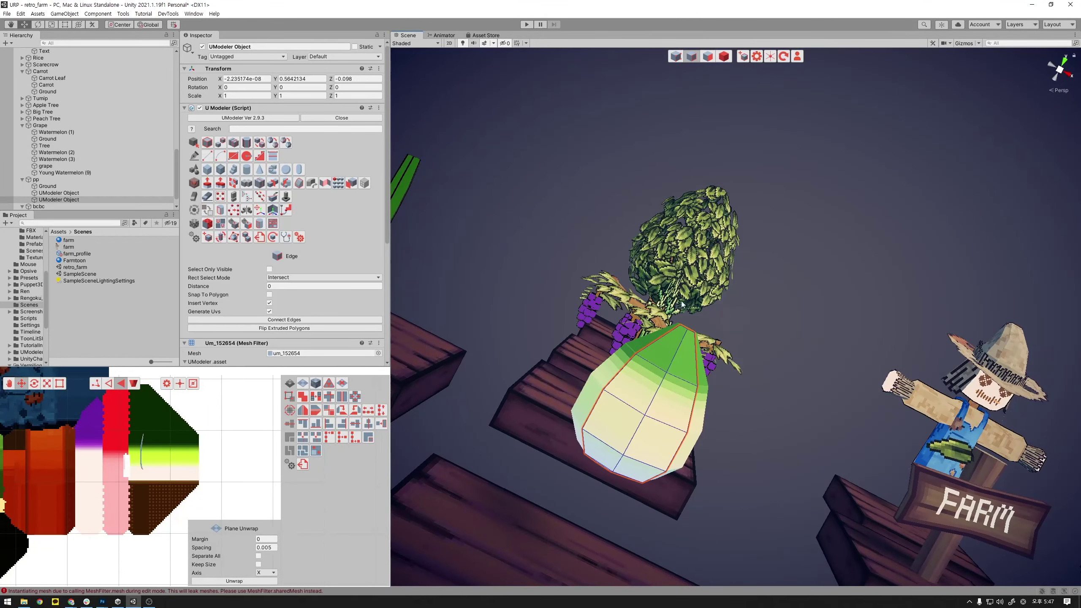
- Insert a new vertex on an edge of the separated green mesh
click(654, 342)
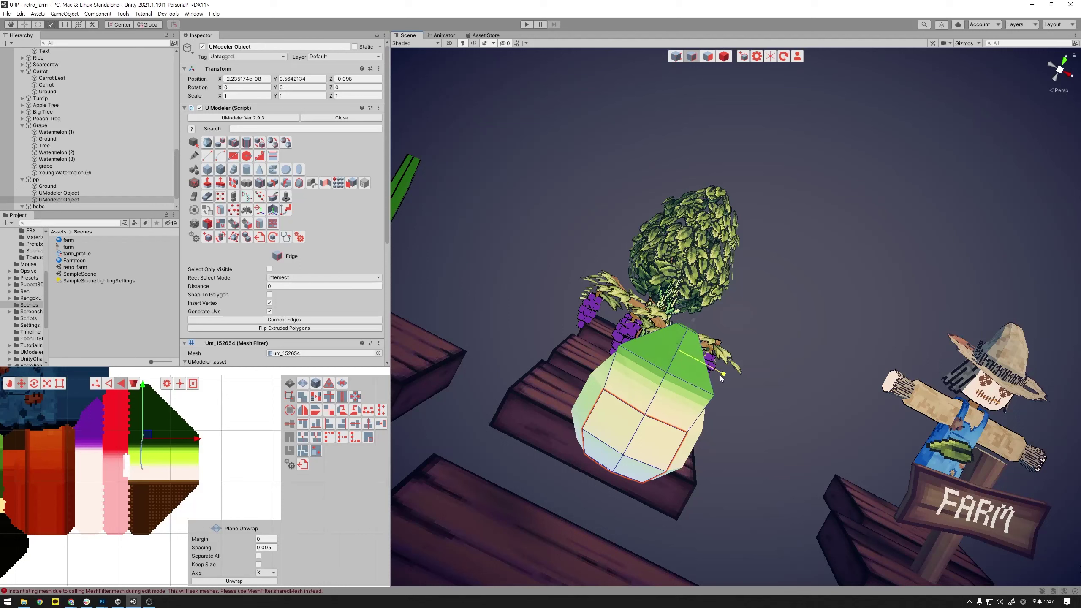
click(720, 375)
click(676, 56)
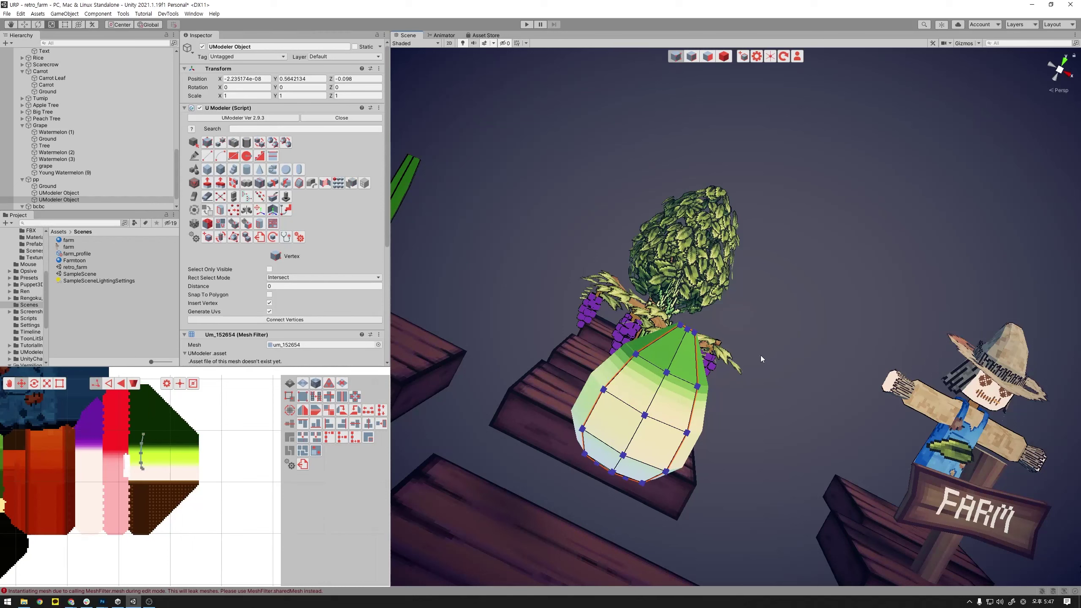
mouse_move(725, 350)
mouse_down()
mouse_move(677, 322)
mouse_move(888, 340)
mouse_move(796, 363)
mouse_move(754, 289)
mouse_move(743, 327)
mouse_up()
click(687, 383)
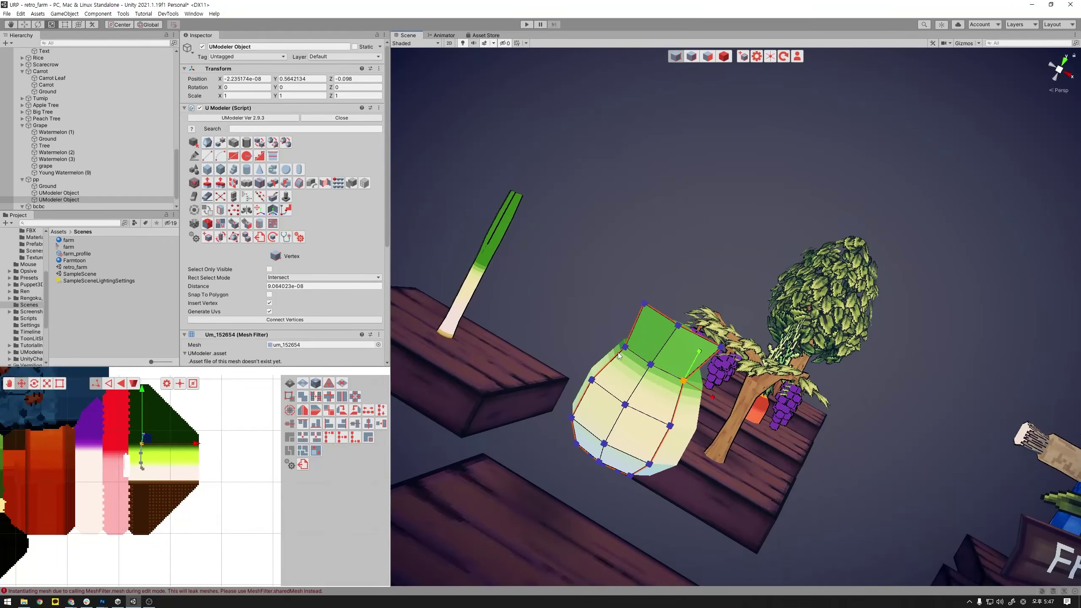
shift+click(629, 349)
click(658, 366)
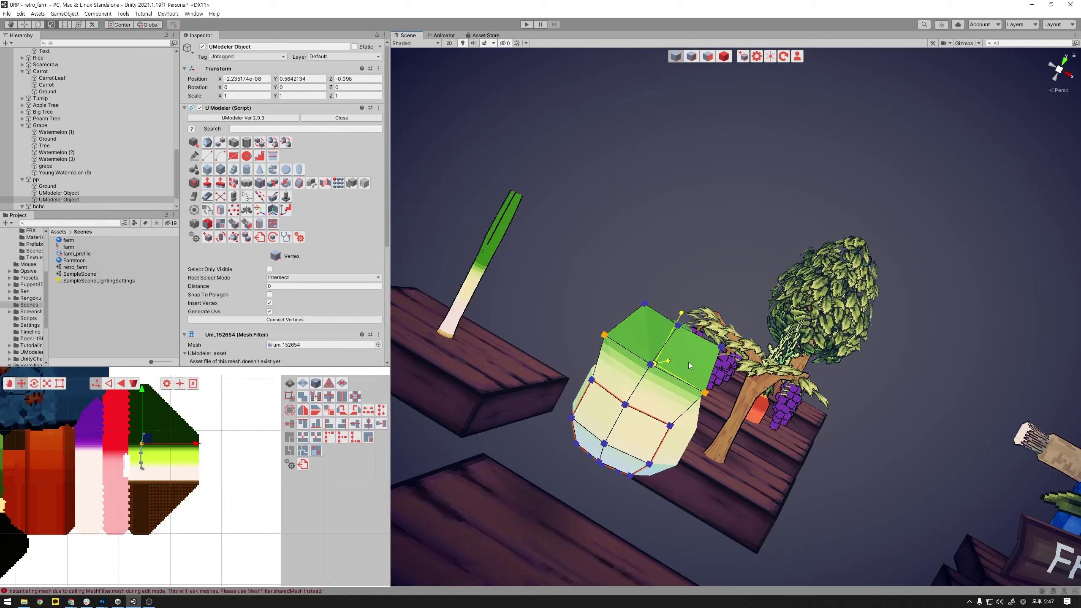
- Lower the top edge of the green mesh
alt+drag(690, 366, 725, 355)
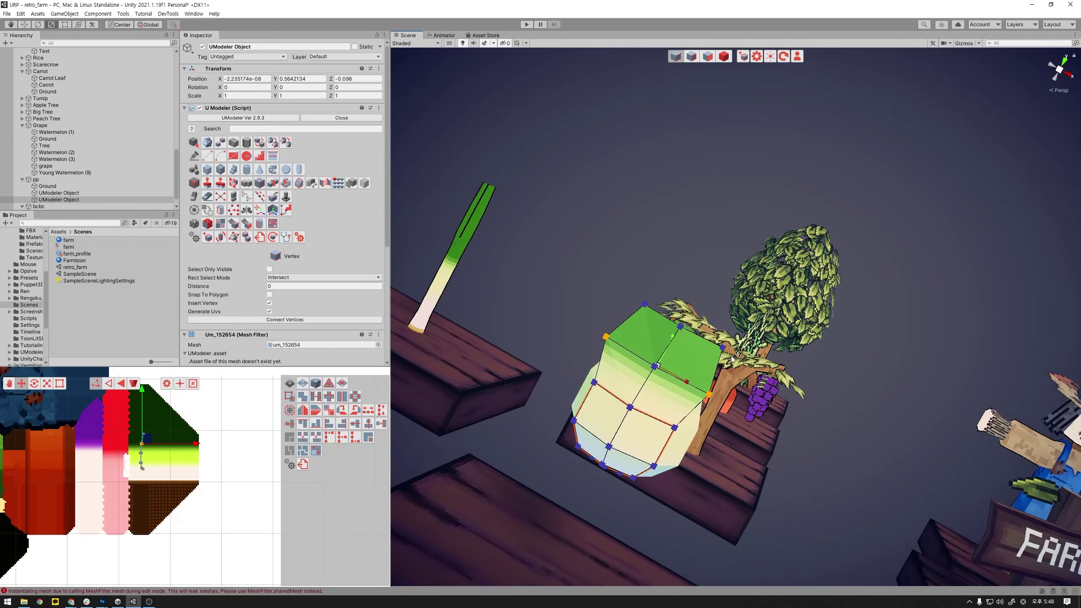
click(723, 350)
key(w)
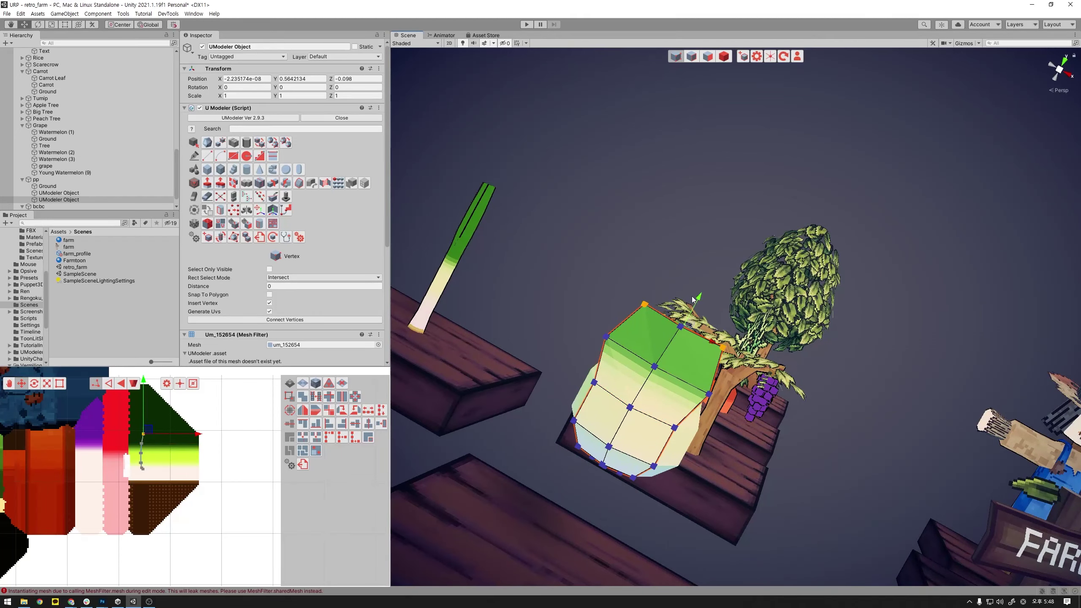
mouse_move(699, 302)
mouse_down()
mouse_move(694, 316)
mouse_move(753, 421)
mouse_up()
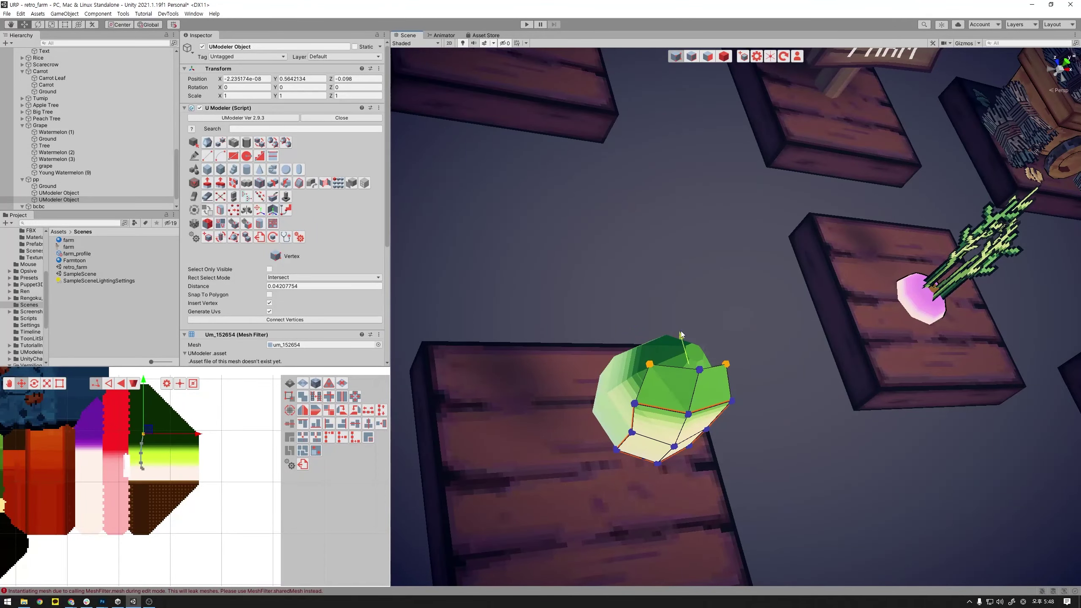
mouse_move(680, 343)
mouse_down()
mouse_move(739, 254)
mouse_move(736, 284)
mouse_up()
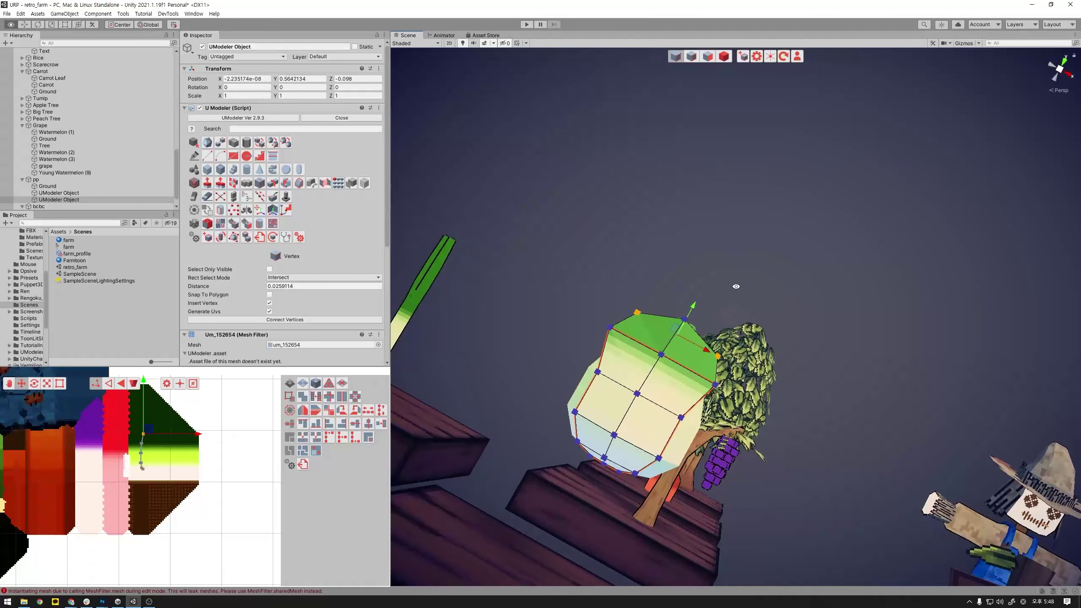
- Scale two side vertices apart to widen the mesh's body
click(681, 416)
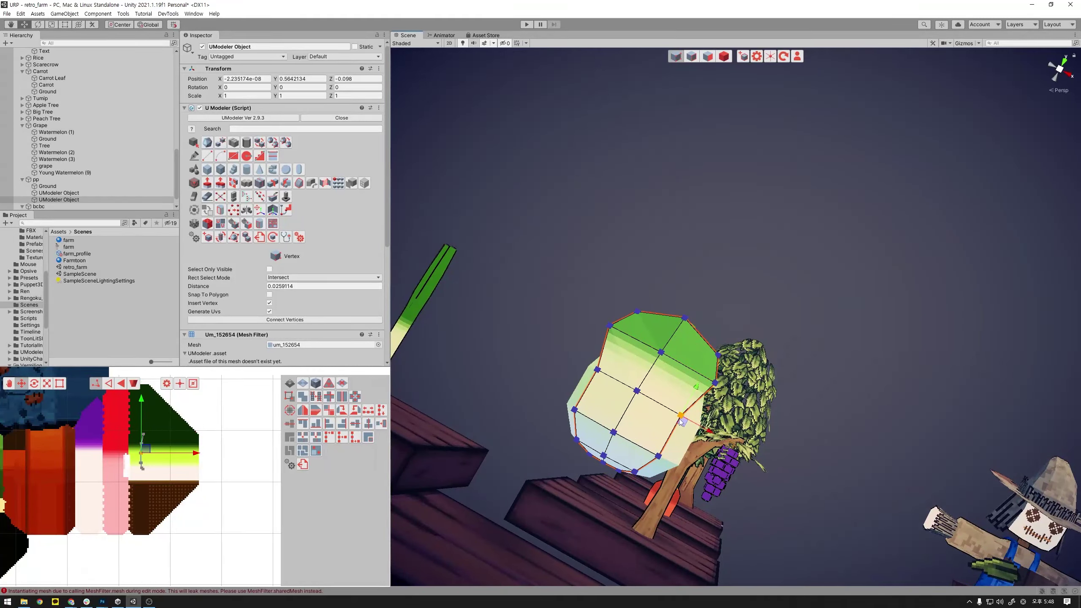
shift+click(597, 370)
key(r)
drag(652, 402, 662, 408)
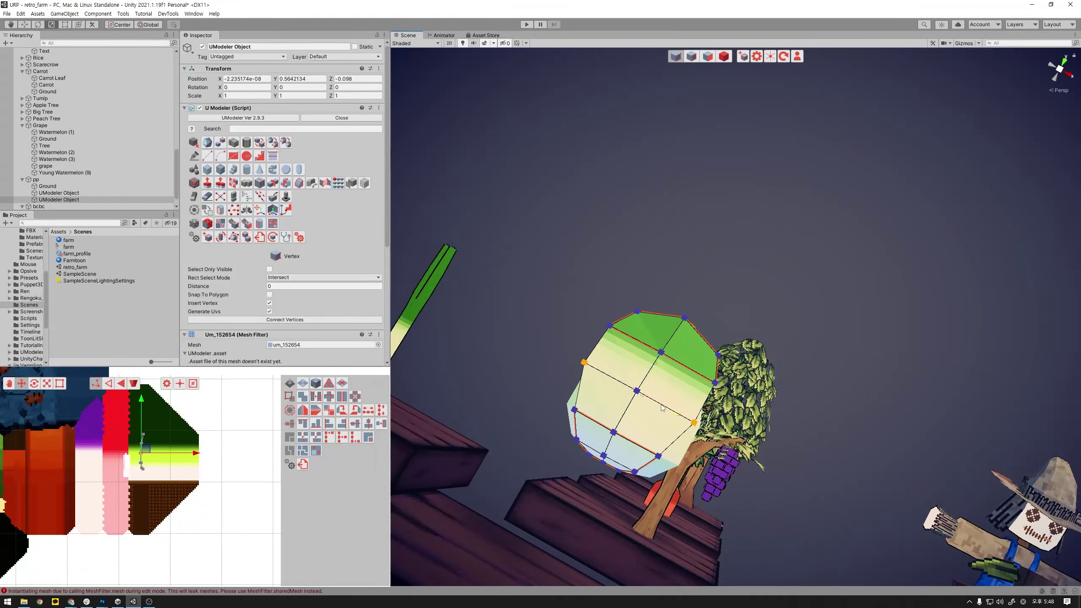
scroll(183, 421, down, 2)
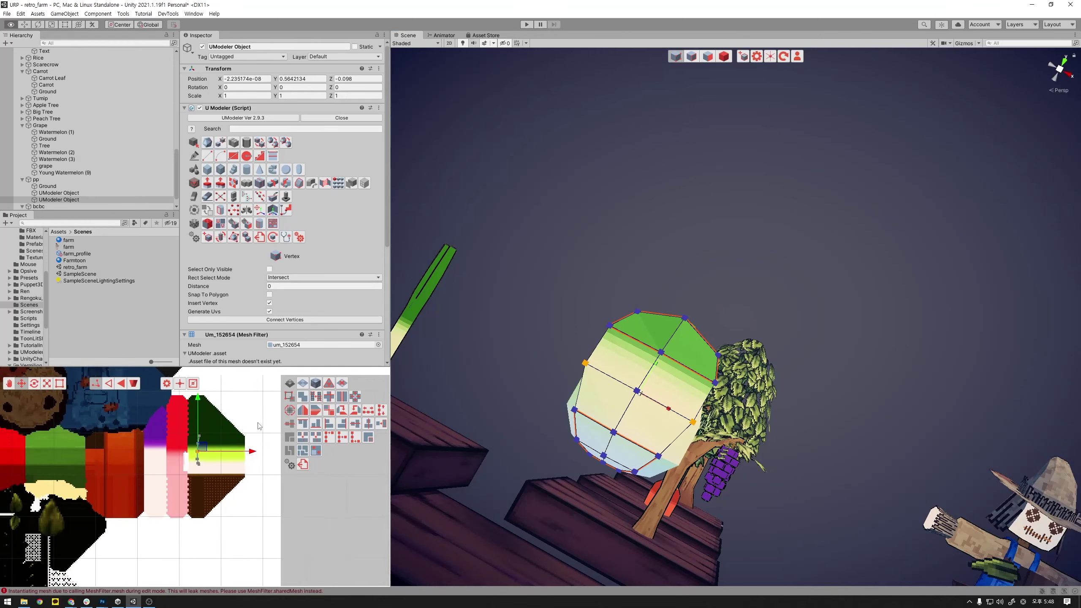
- Apply a planar UV unwrap to the leaf polygons, trying the Y and then the Z projection axis
click(708, 58)
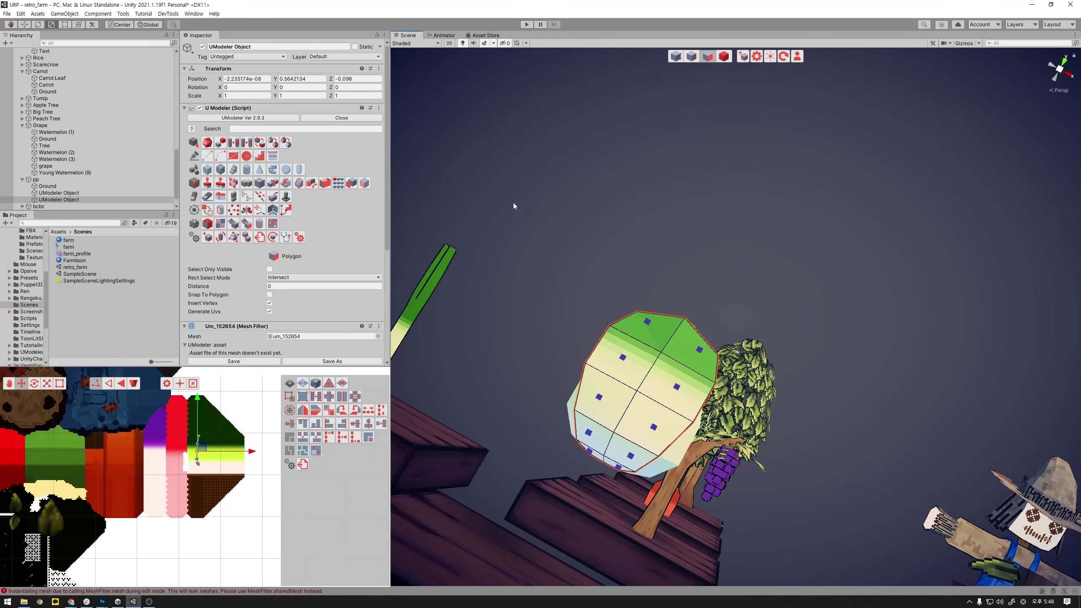
scroll(248, 474, down, 1)
scroll(248, 474, down, 1)
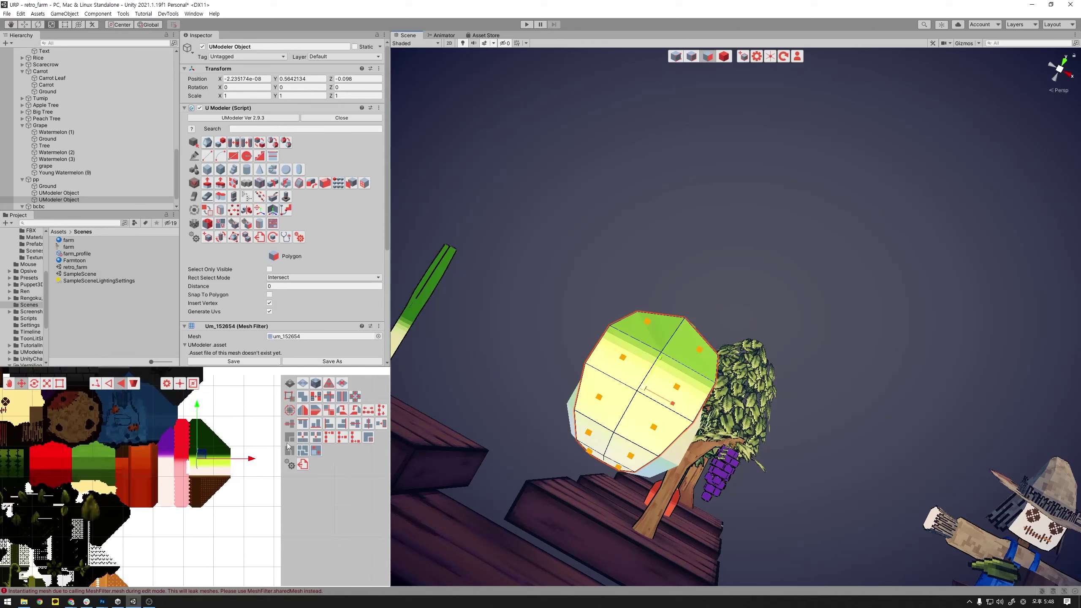
click(303, 387)
click(249, 581)
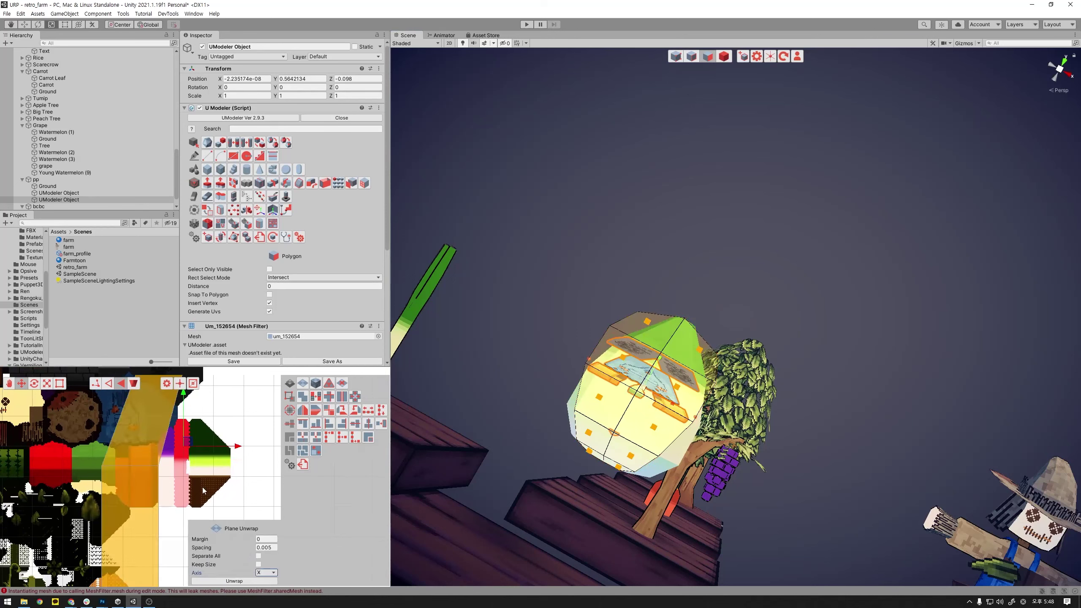
click(266, 573)
click(266, 554)
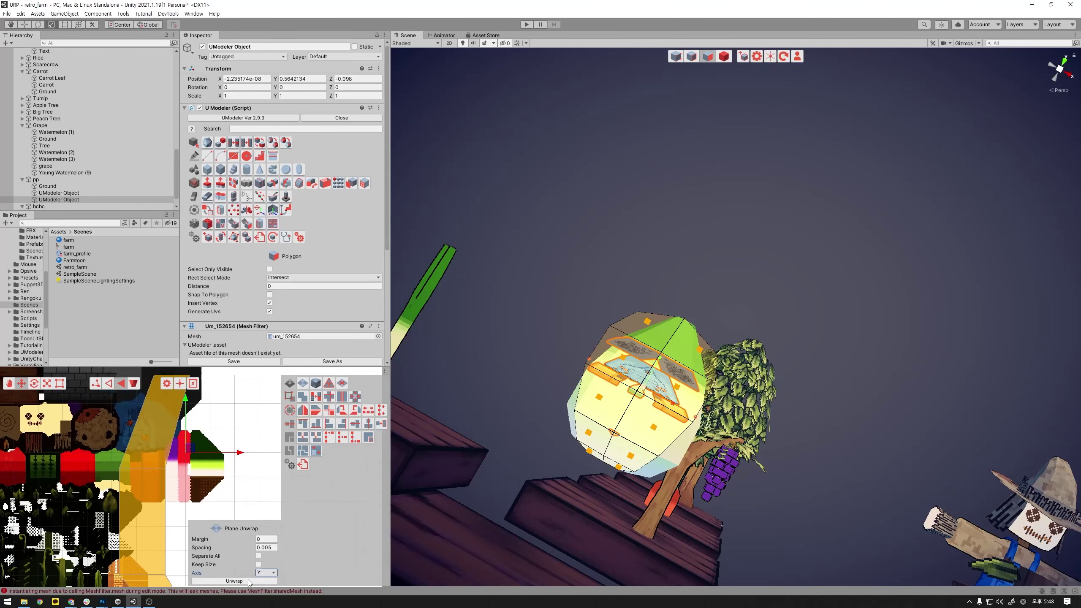
click(250, 580)
click(266, 572)
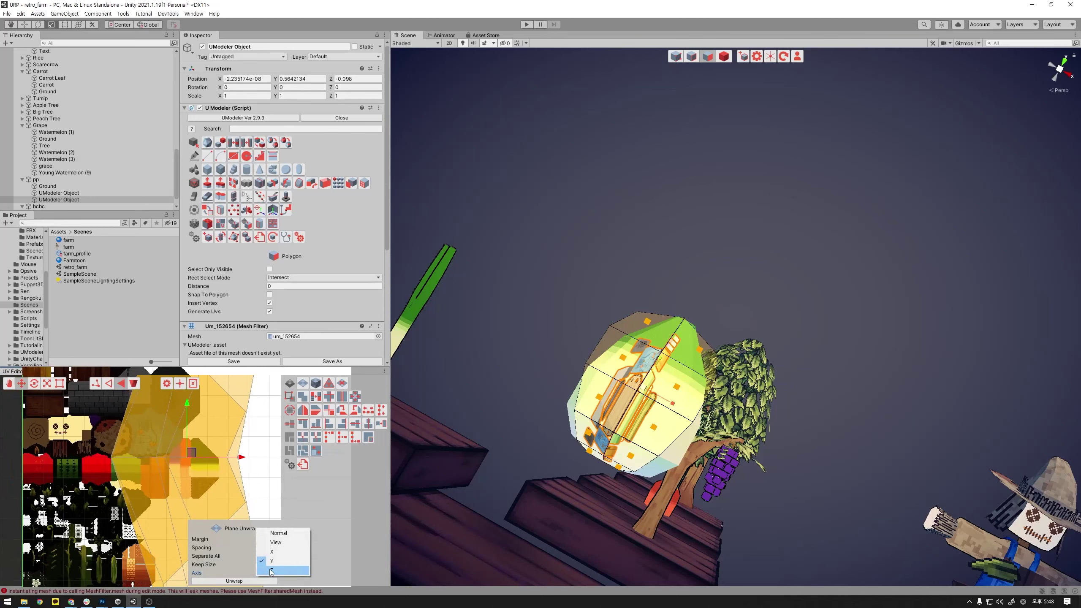
click(266, 575)
click(235, 581)
- Shrink the UV island, move it onto the green leaf texture and stretch it vertically
scroll(225, 454, down, 4)
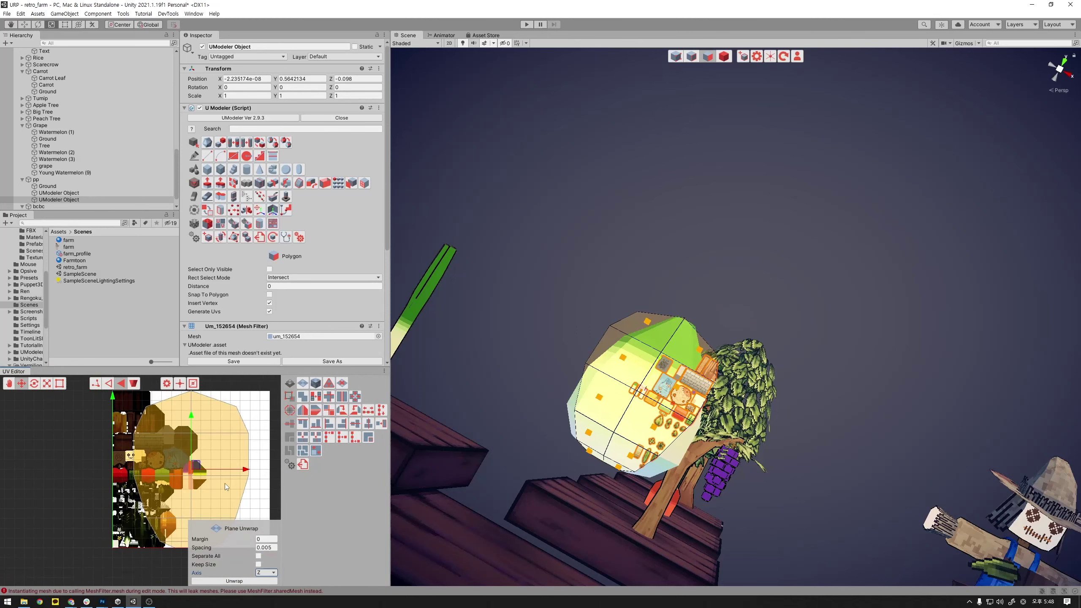
drag(199, 462, 96, 604)
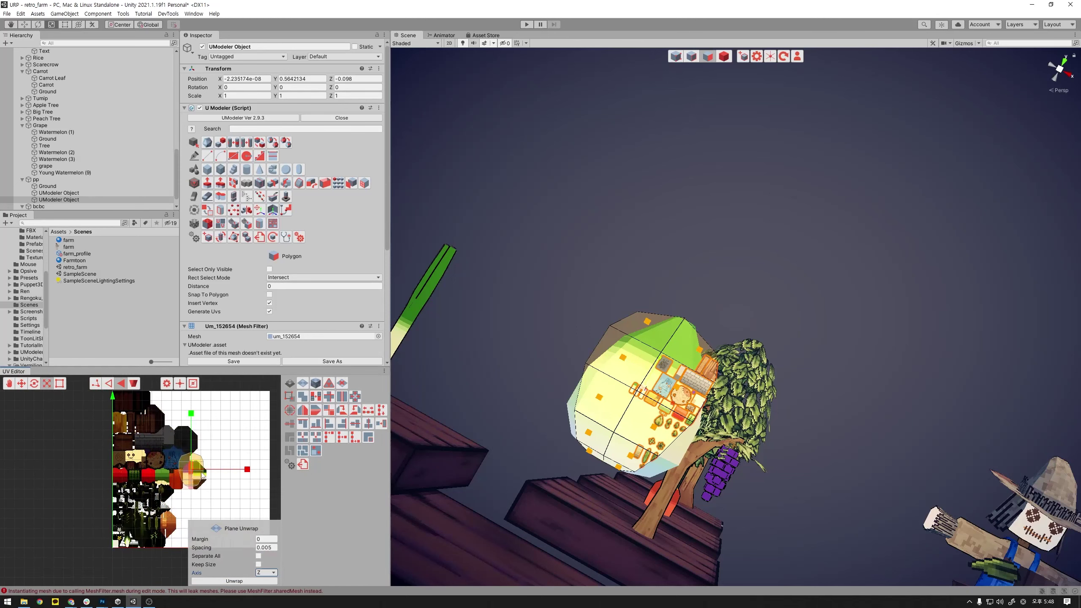
drag(199, 464, 138, 540)
key(w)
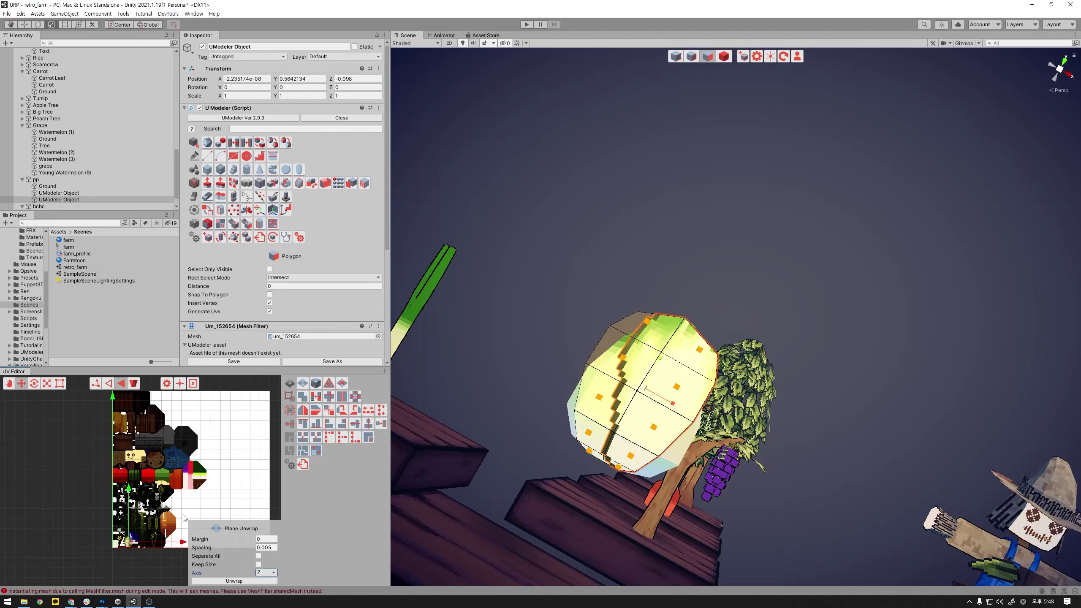
scroll(183, 515, up, 3)
scroll(185, 511, up, 1)
scroll(180, 482, up, 2)
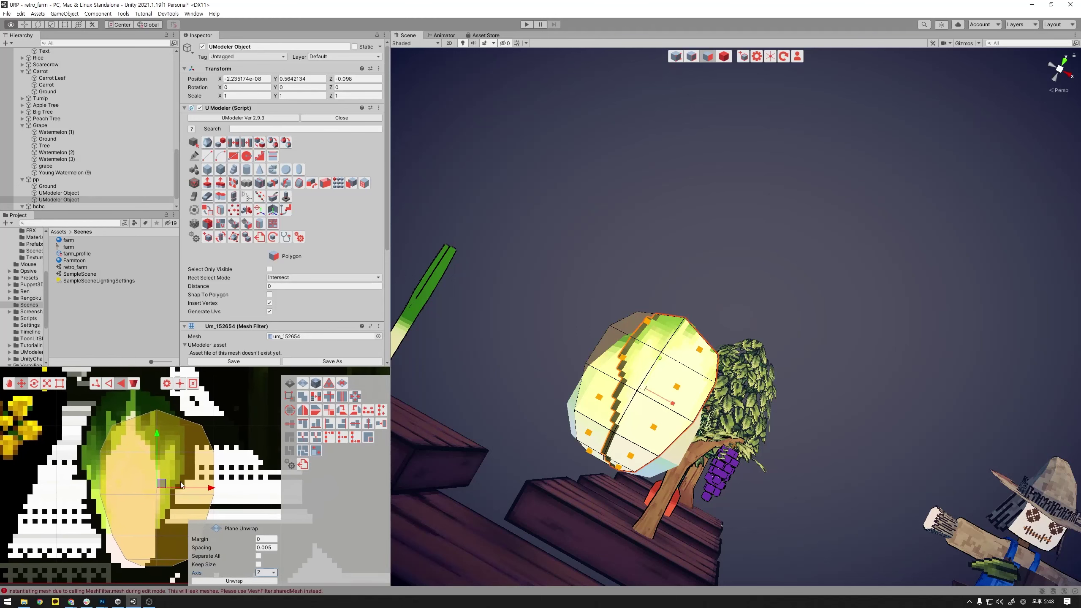
drag(164, 489, 140, 492)
key(e)
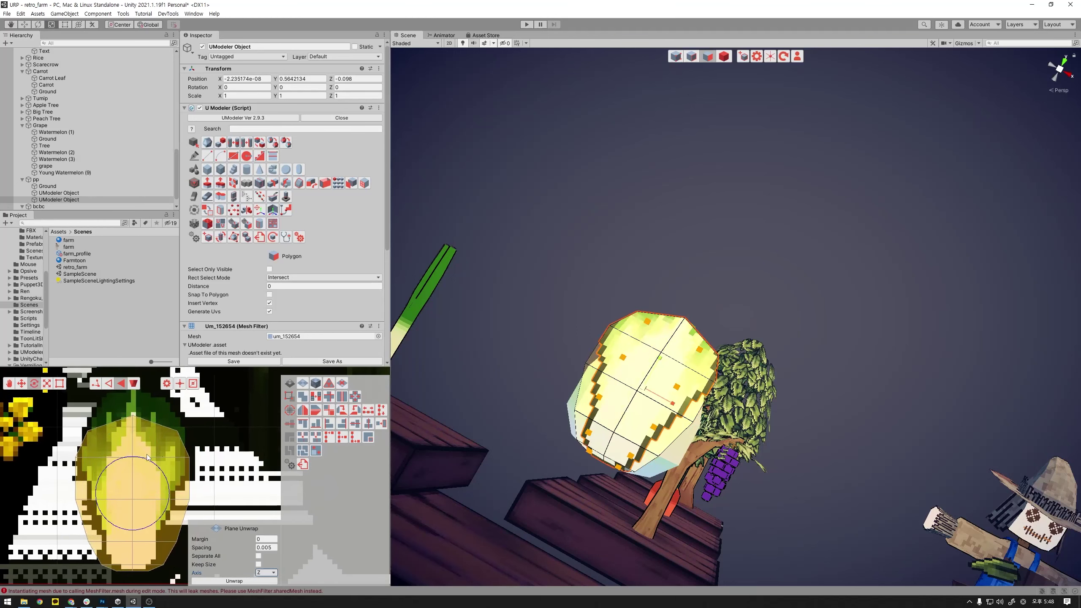
key(r)
drag(133, 441, 142, 410)
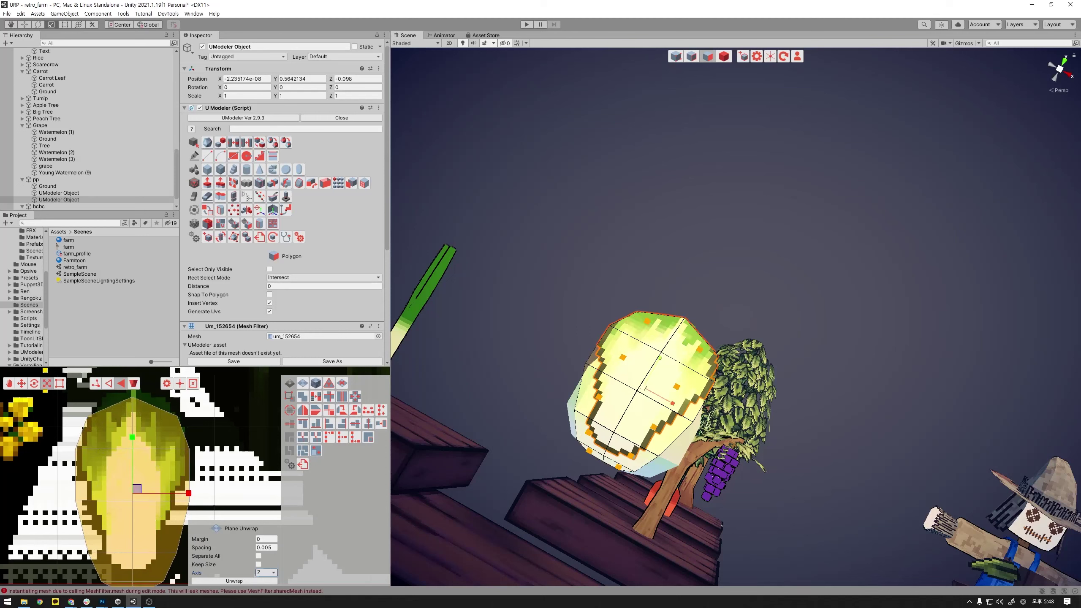
- Select the leaf's whole UV island and check its placement over the texture
key(alt+Tab)
key(alt+Tab)
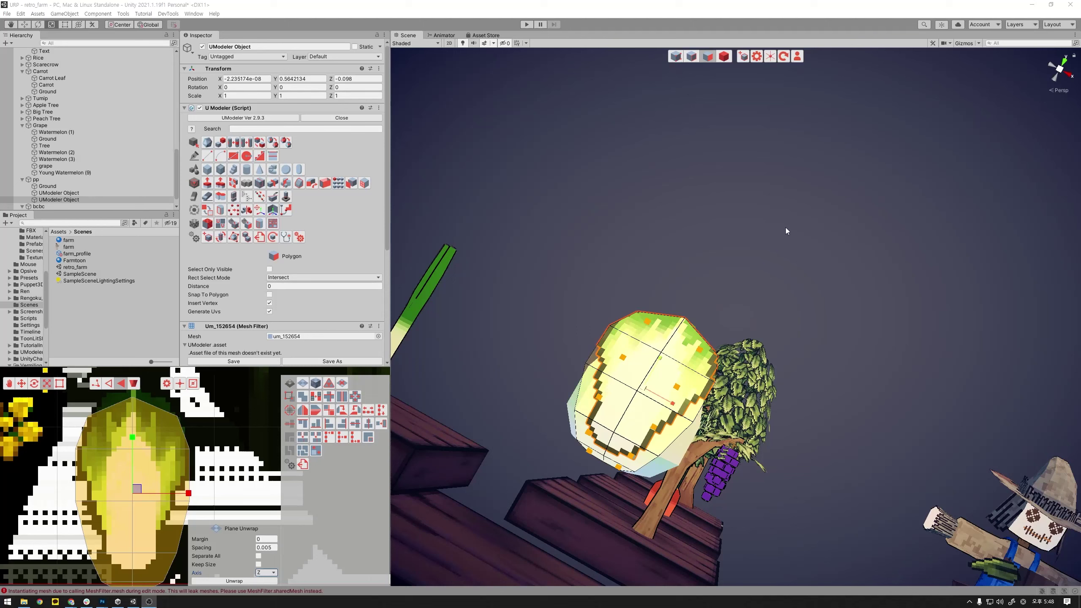
click(171, 448)
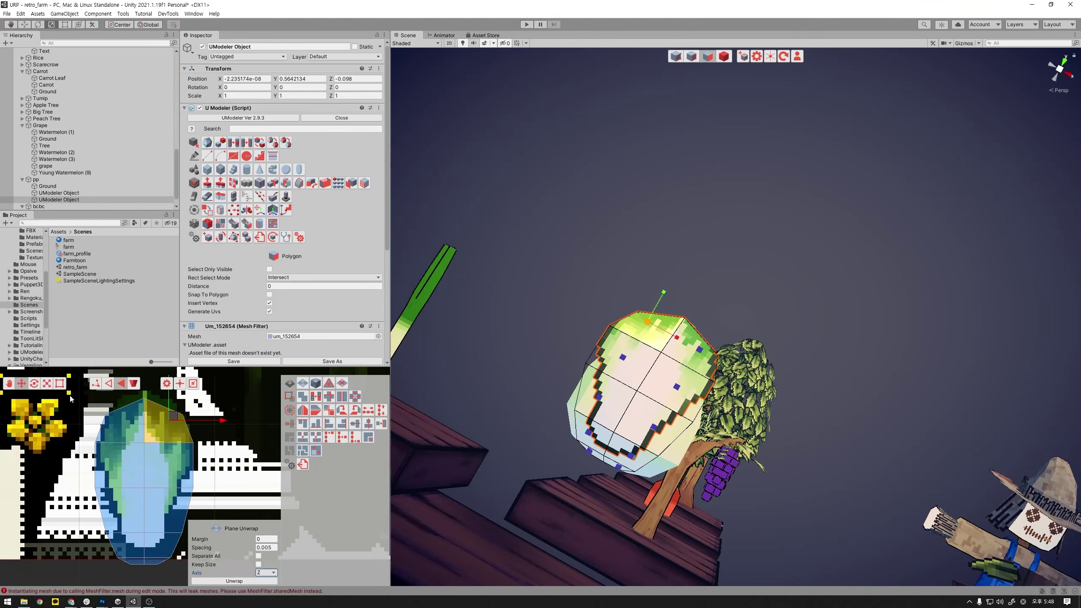
click(170, 445)
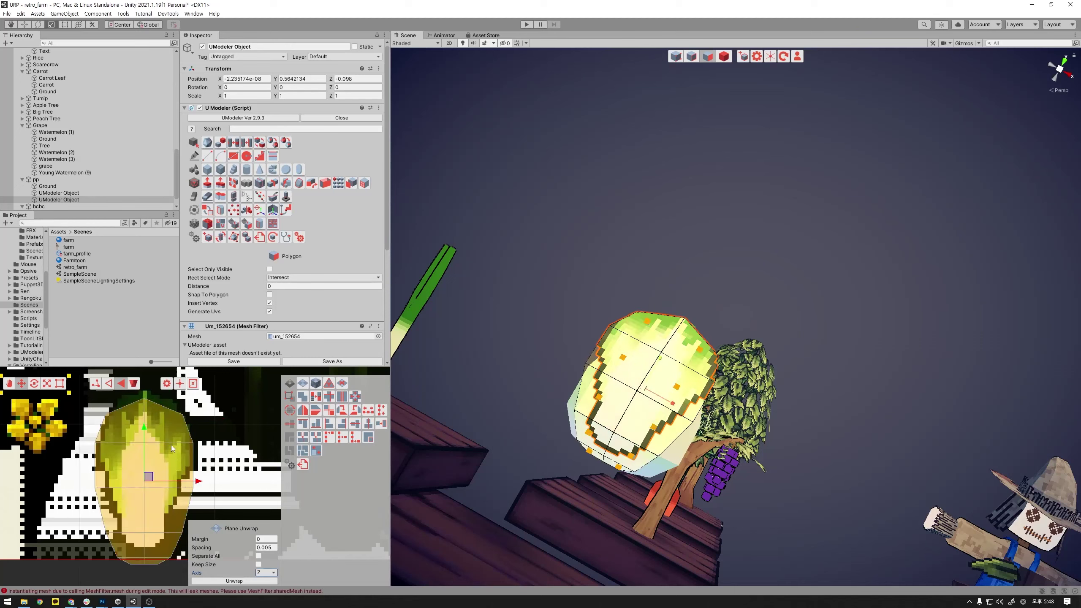
click(149, 426)
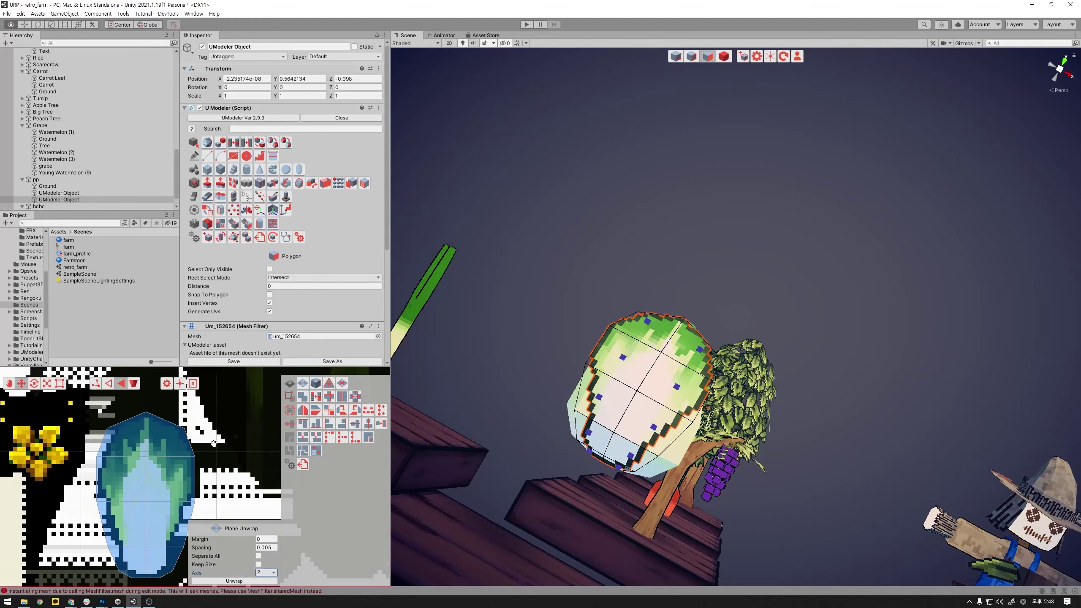
mouse_move(869, 314)
alt+mouse_down()
mouse_move(828, 369)
mouse_move(817, 340)
mouse_move(830, 291)
alt+mouse_up()
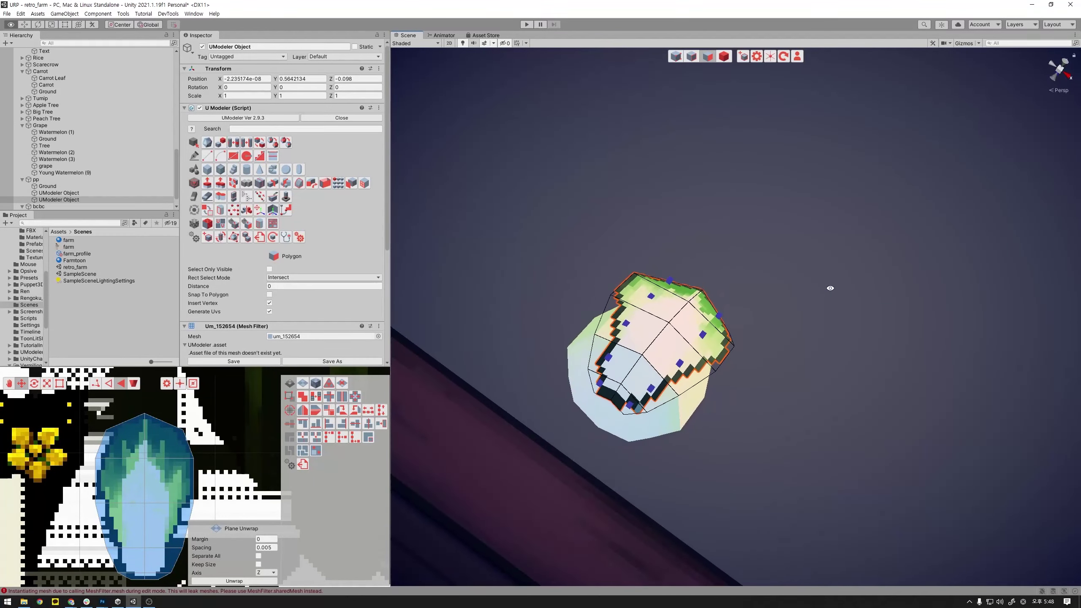
middle_drag(64, 517, 51, 457)
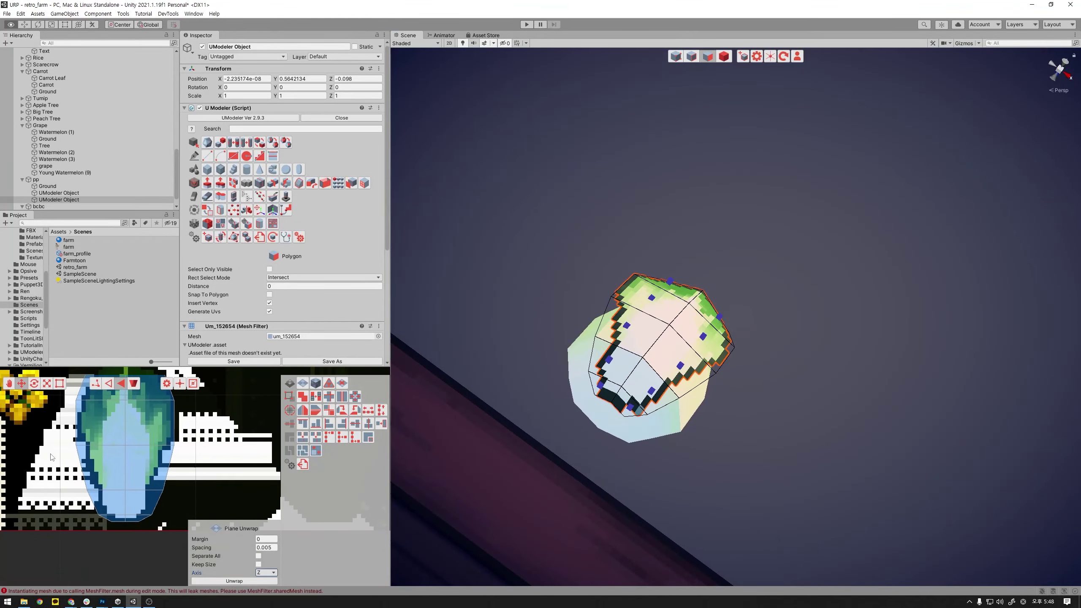
- Close Plane Unwrap, switch to Vertex mode and select the island's two upper UV vertices
click(97, 386)
key(1)
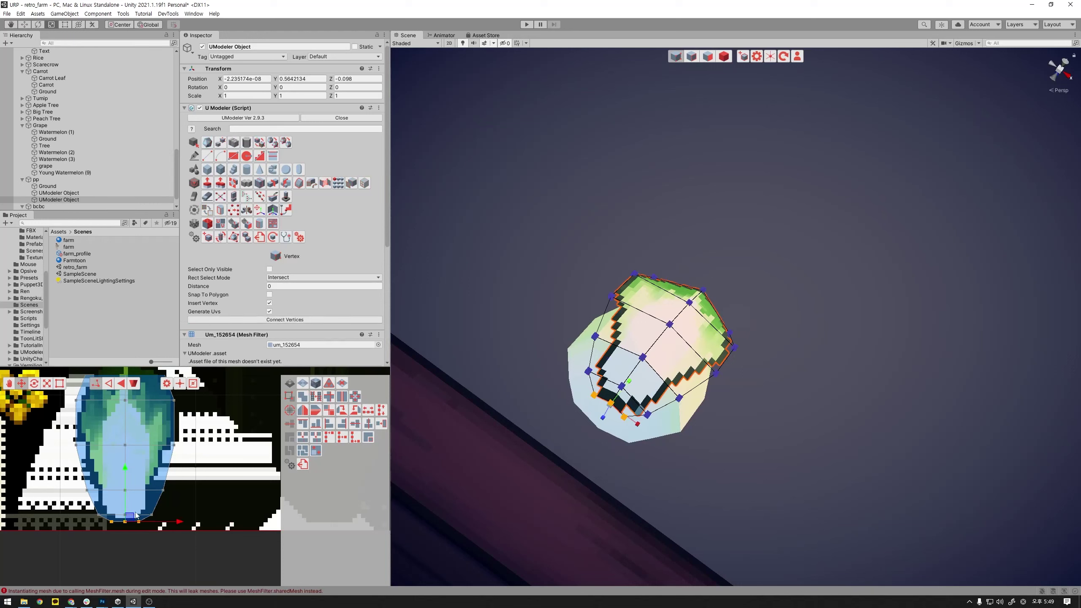
mouse_move(100, 516)
mouse_down()
mouse_move(173, 526)
mouse_move(98, 508)
mouse_move(128, 480)
mouse_up()
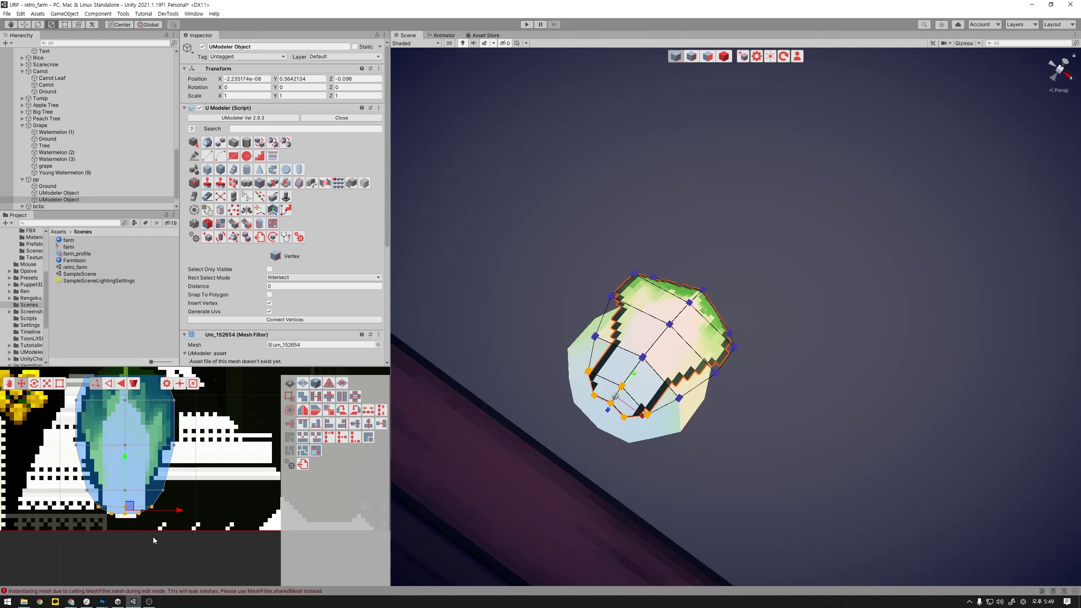
drag(170, 534, 96, 511)
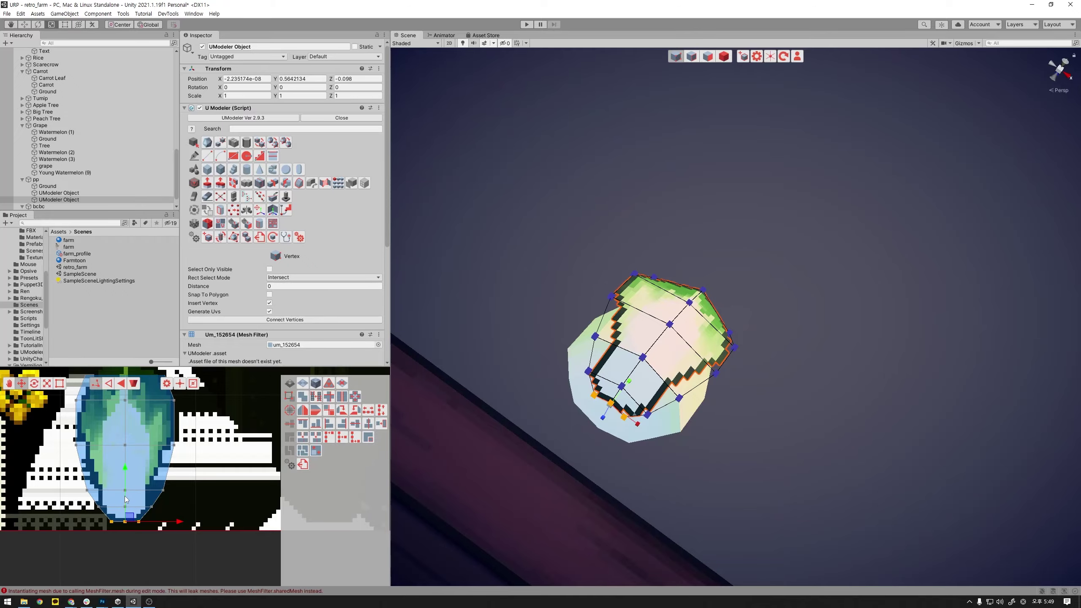
mouse_move(620, 473)
alt+mouse_down()
mouse_move(798, 514)
mouse_move(469, 553)
alt+mouse_up()
scroll(206, 498, up, 2)
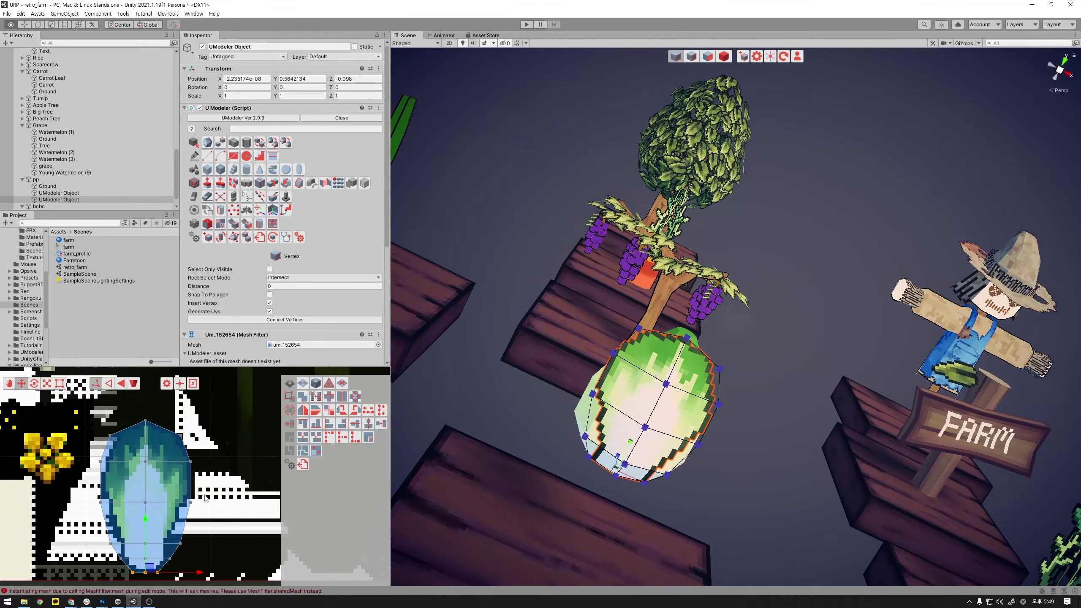
mouse_move(197, 448)
mouse_down()
mouse_move(104, 425)
mouse_move(197, 576)
mouse_move(228, 567)
mouse_up()
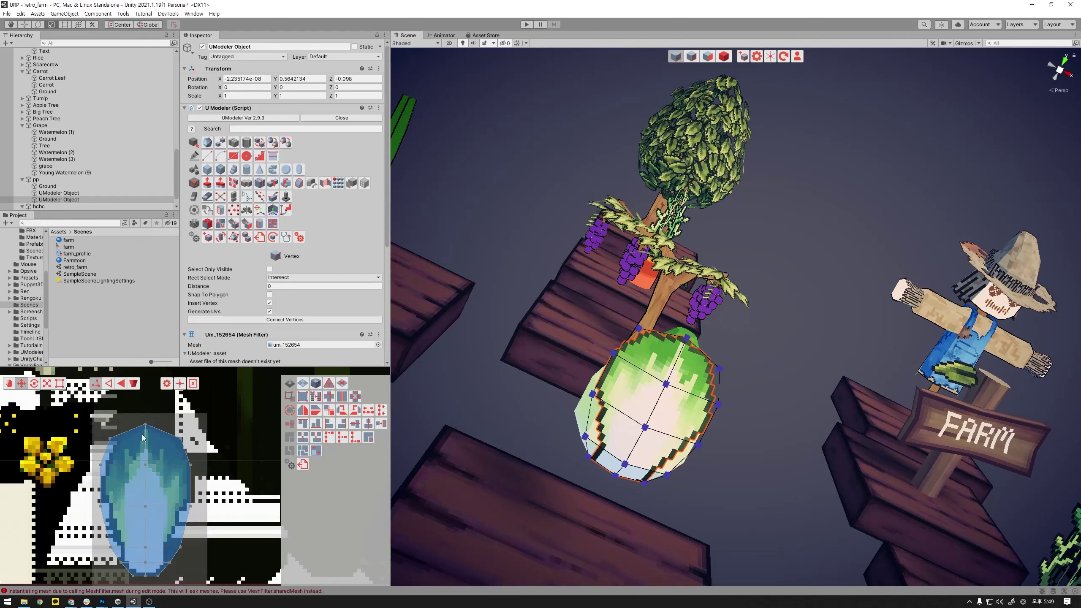
drag(143, 438, 231, 595)
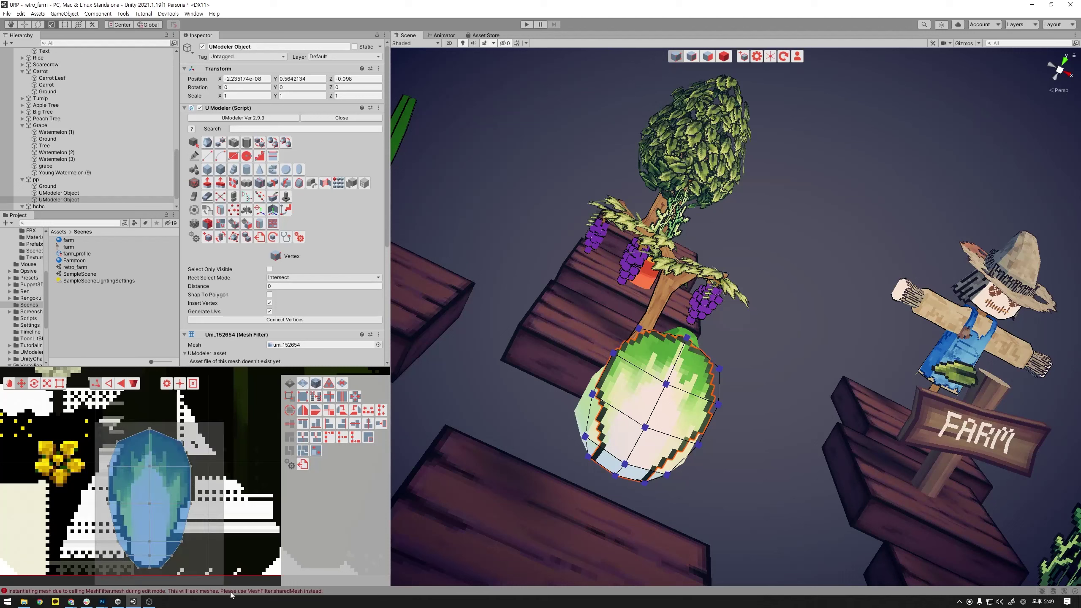
- Select every UV vertex, shift the island slightly right and scale it up a little
click(191, 466)
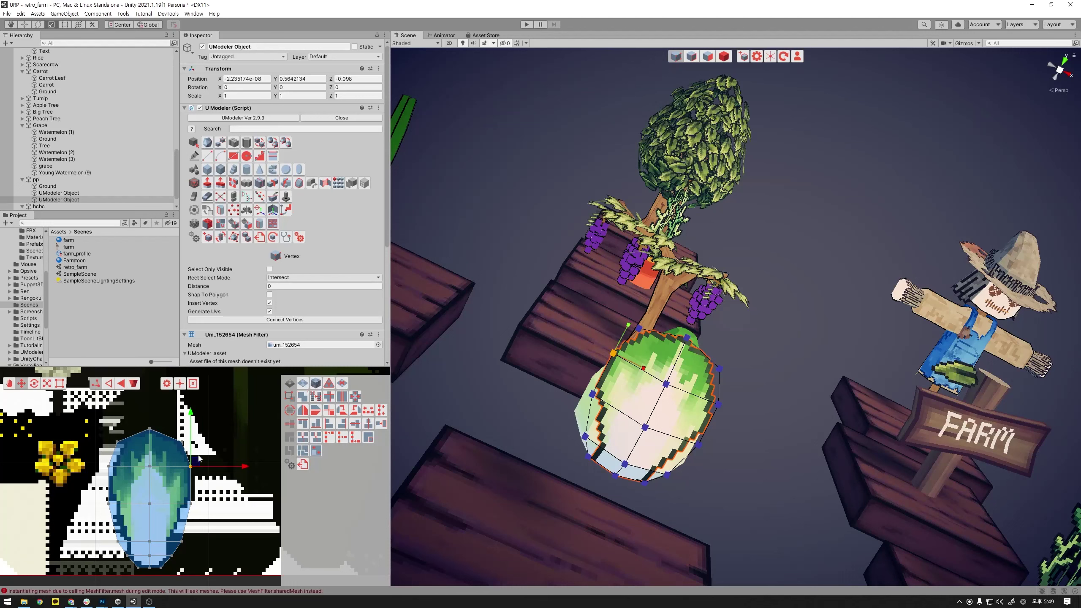
drag(111, 428, 215, 551)
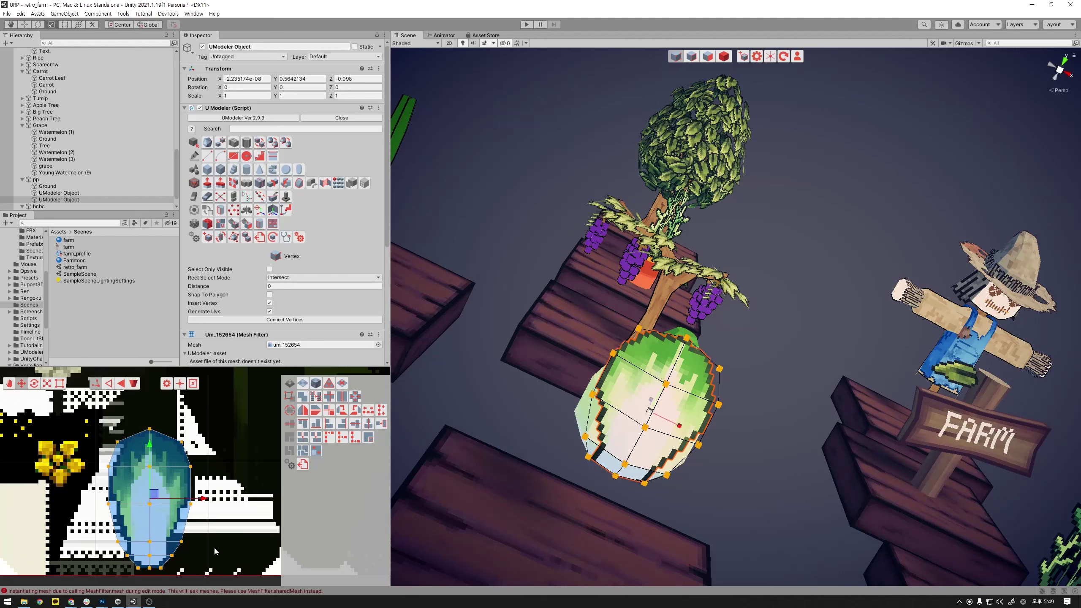
drag(204, 503, 206, 502)
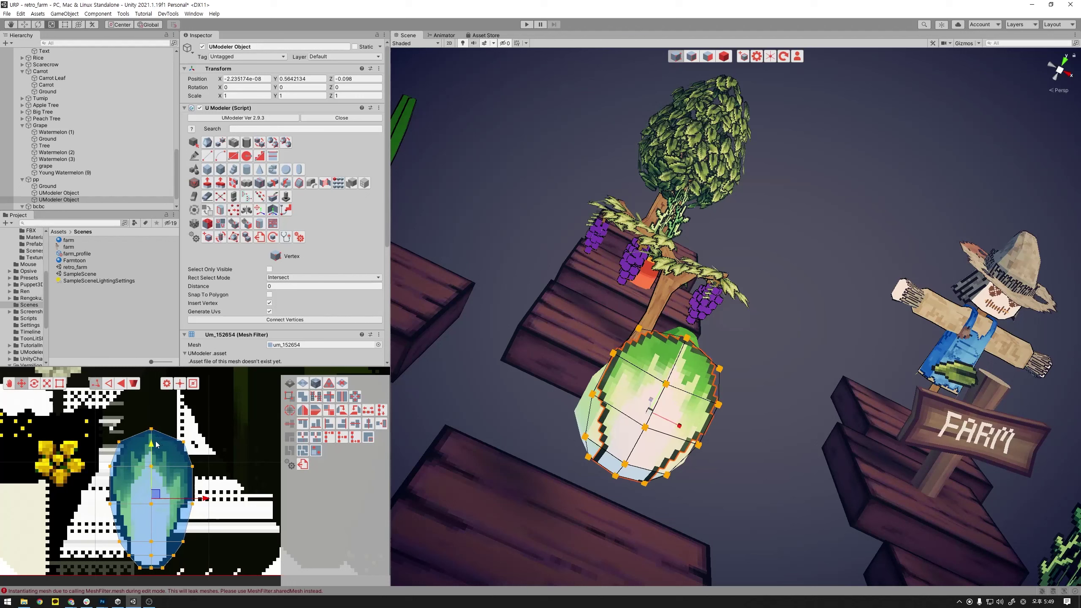
key(r)
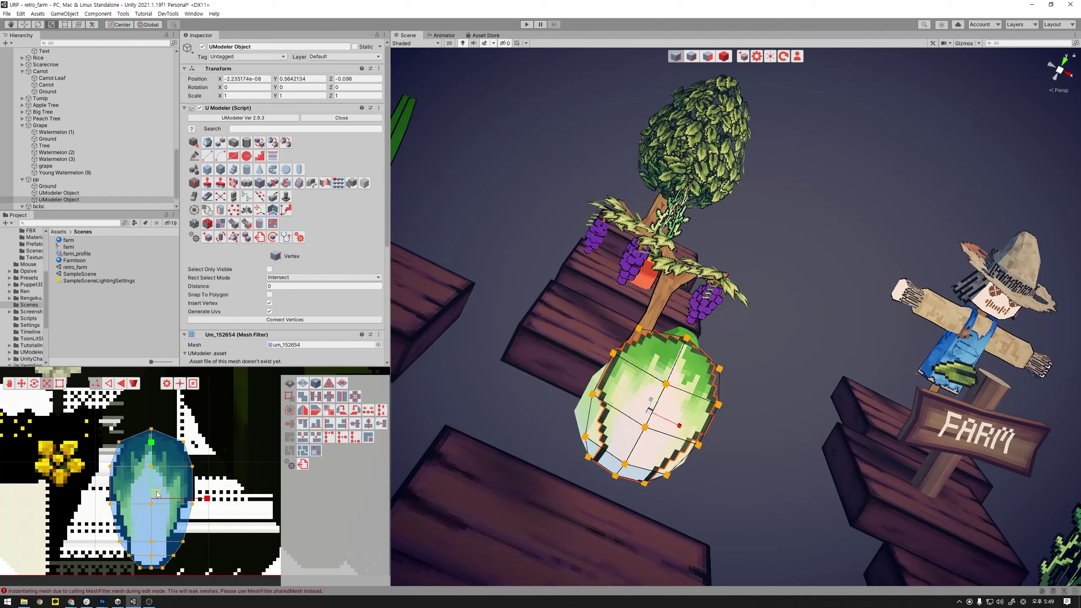
drag(157, 496, 158, 493)
key(w)
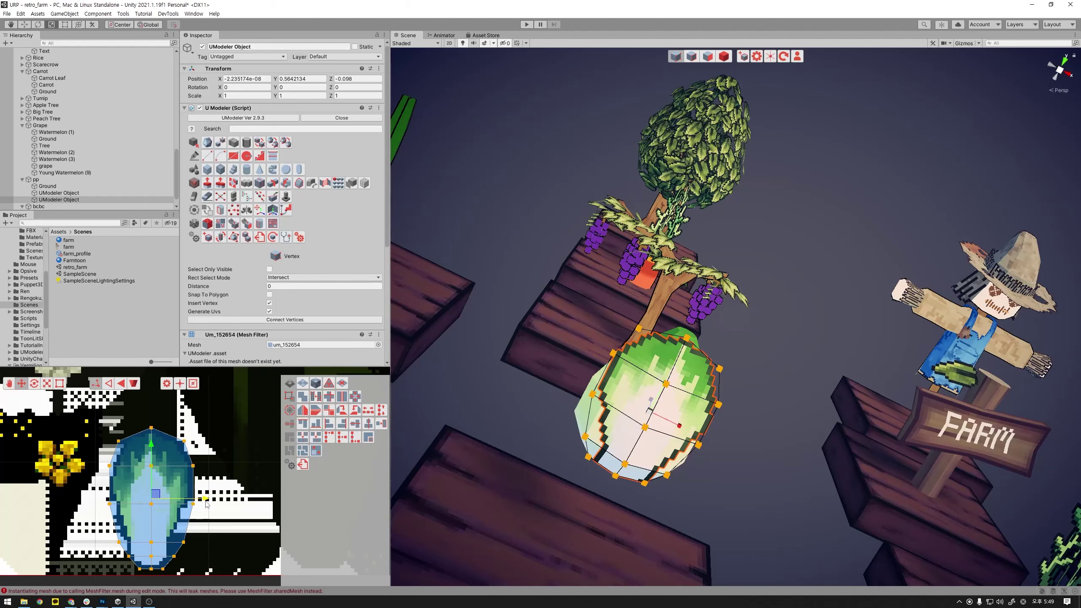
- Select vertices at the island's top and left side and check the leaf texture
mouse_move(664, 426)
alt+mouse_down()
mouse_move(771, 451)
mouse_move(732, 542)
mouse_move(762, 511)
alt+mouse_up()
click(188, 437)
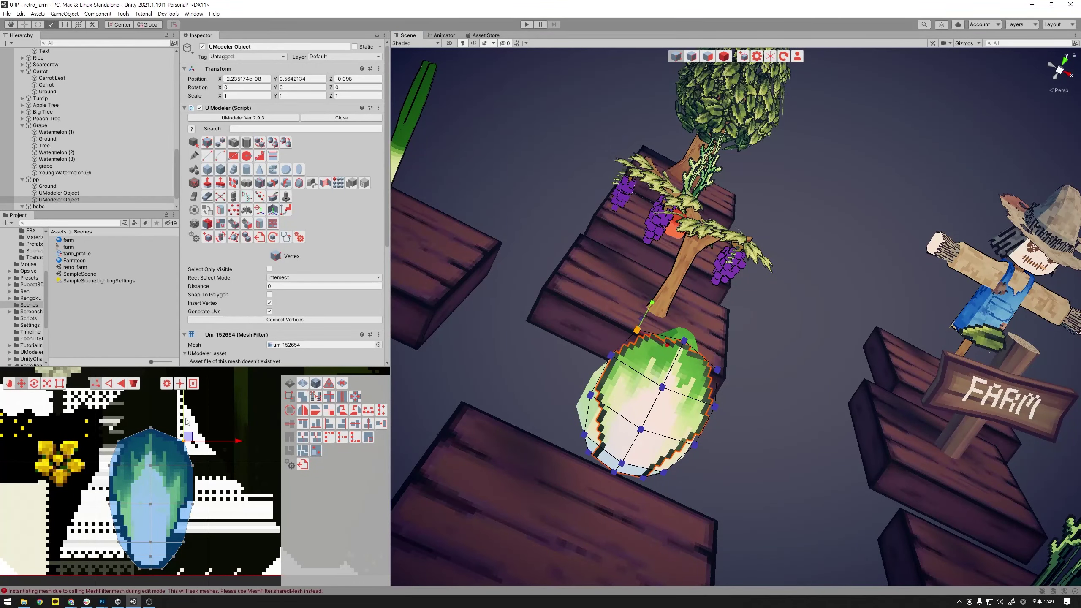
click(118, 442)
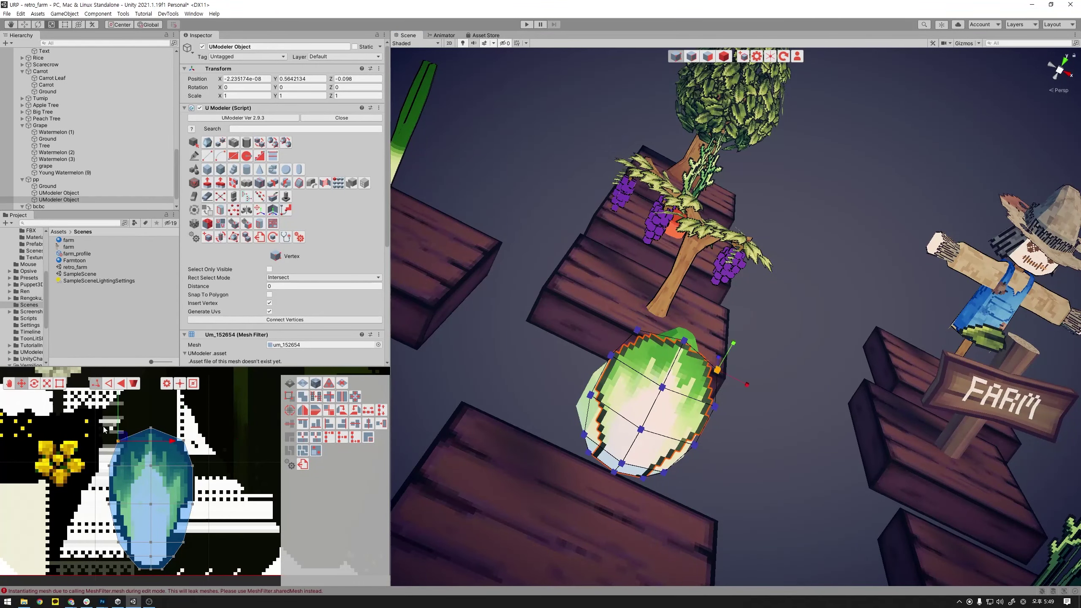
alt+drag(712, 481, 847, 462)
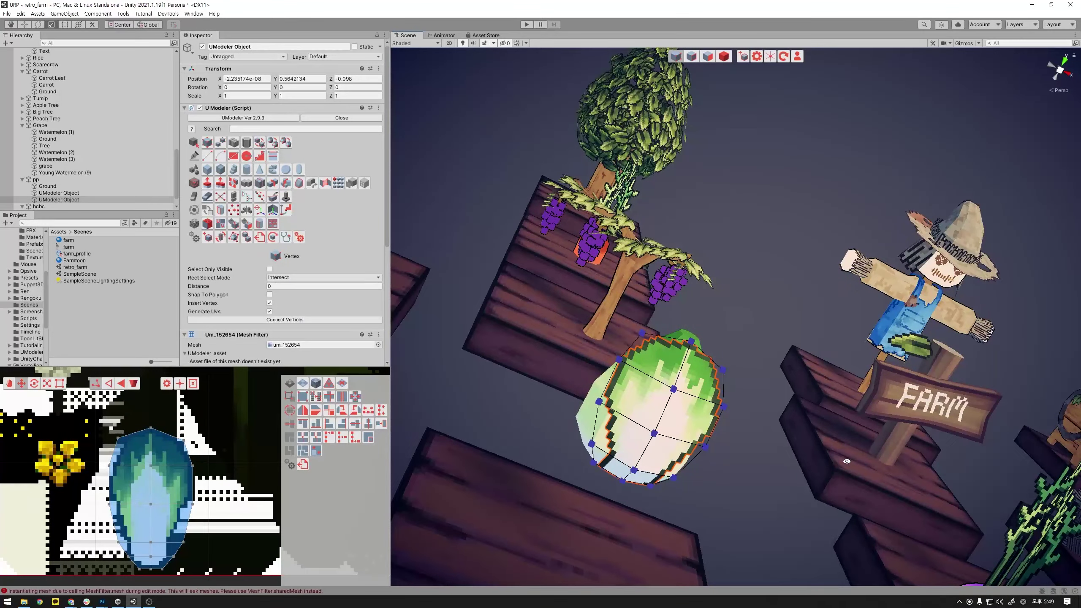
alt+drag(739, 438, 596, 439)
- Duplicate the leaf in Object mode and undo the first trial rotations of the copy
click(710, 59)
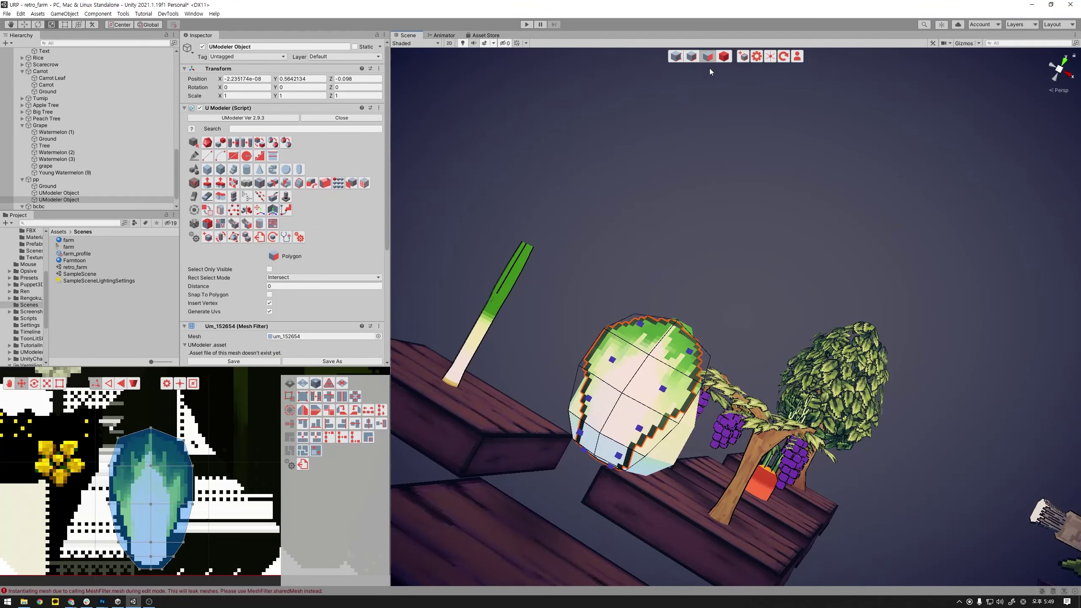
click(721, 57)
alt+drag(639, 384, 677, 358)
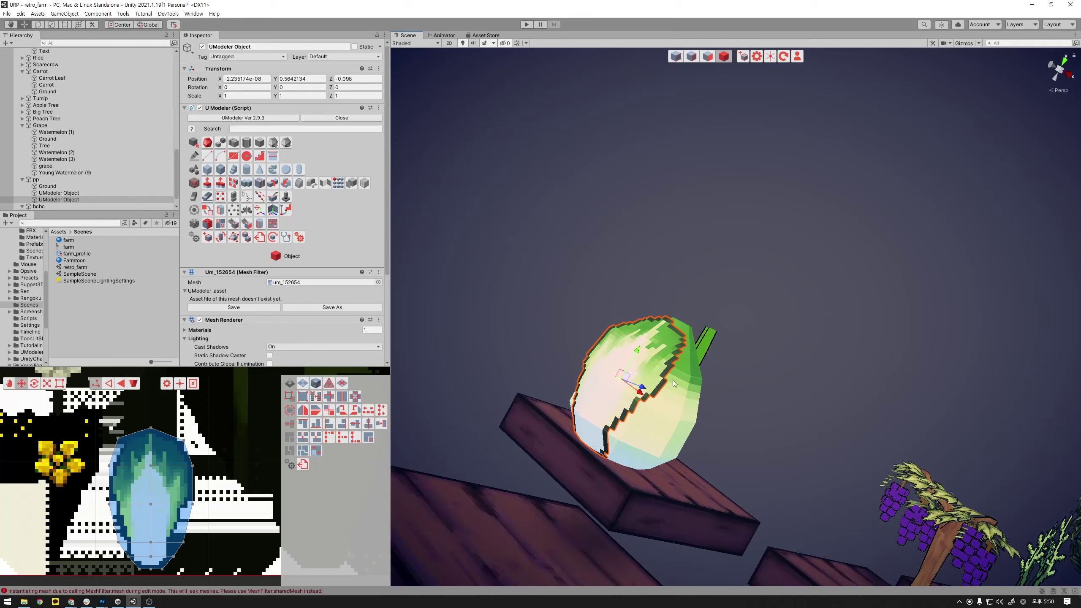
key(ctrl+d)
key(e)
drag(641, 391, 697, 427)
key(w)
key(e)
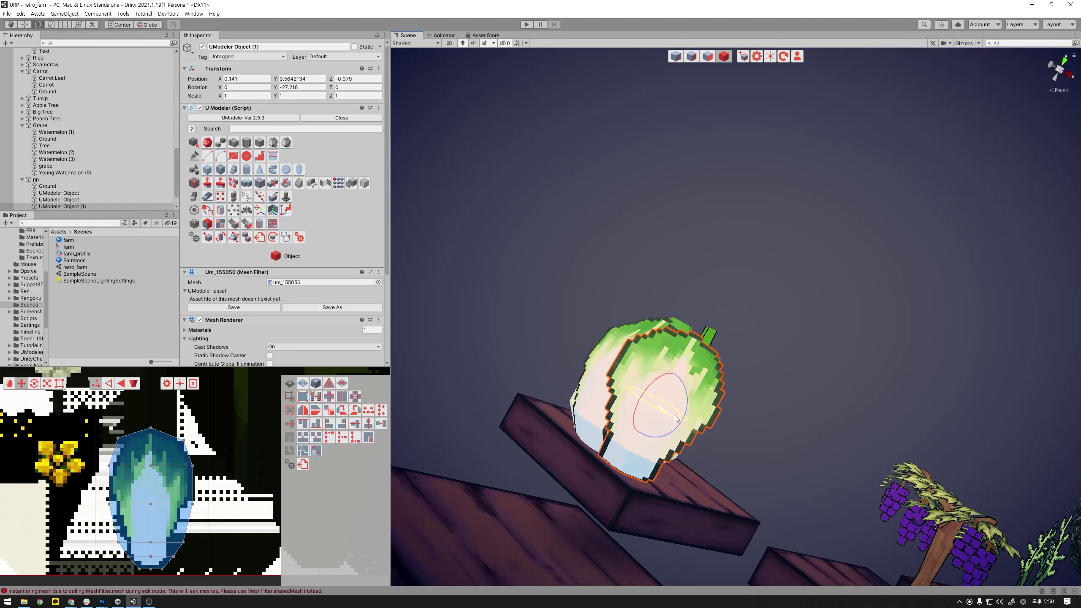
key(w)
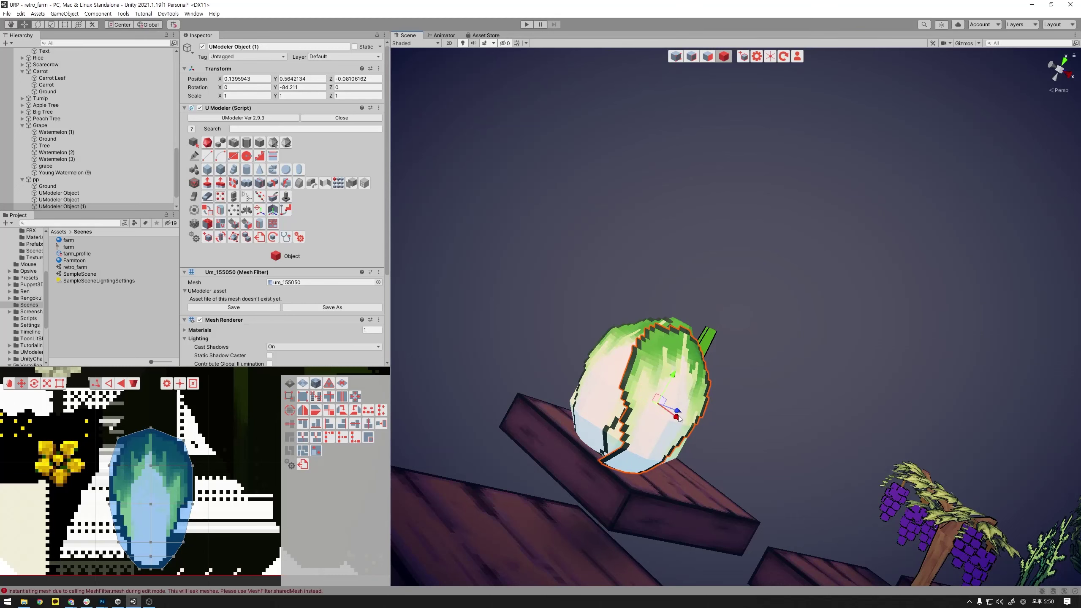
key(ctrl+z)
mouse_move(762, 373)
alt+mouse_down()
mouse_move(771, 434)
mouse_move(571, 397)
alt+mouse_up()
key(ctrl+z)
key(ctrl+z)
key(ctrl+z)
key(ctrl+z)
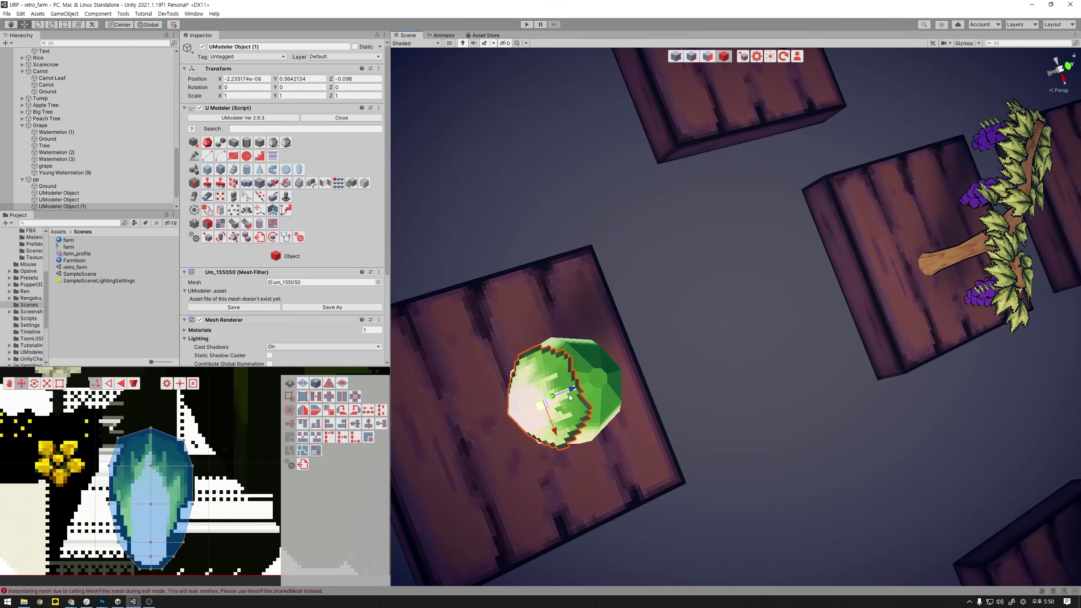
- Set the copy's Rotation Y to 180 and move it along Z opposite the original
key(e)
drag(544, 439, 470, 429)
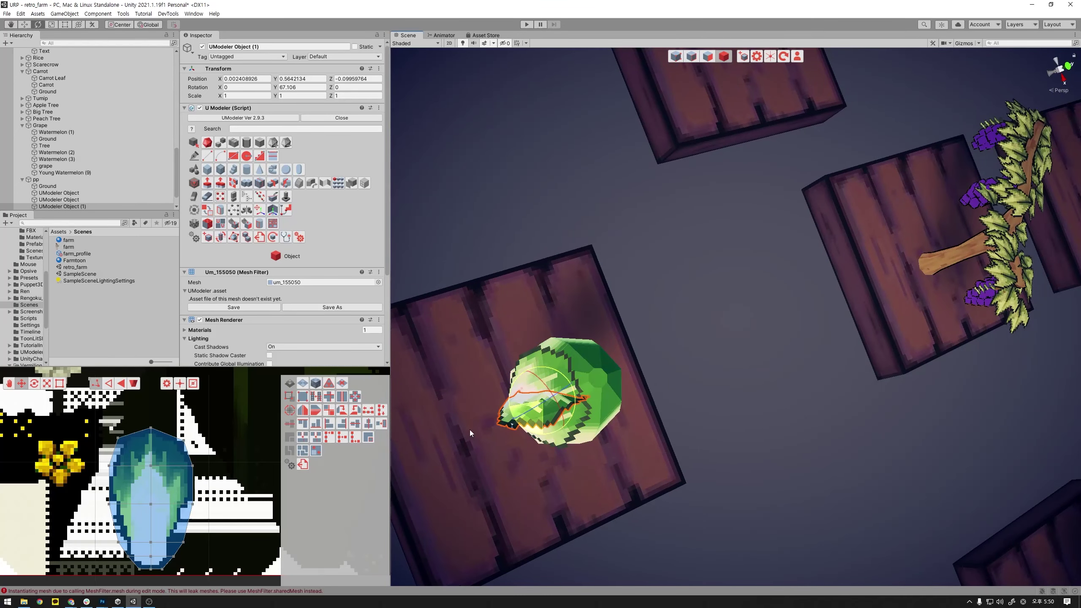
click(311, 88)
text(180)
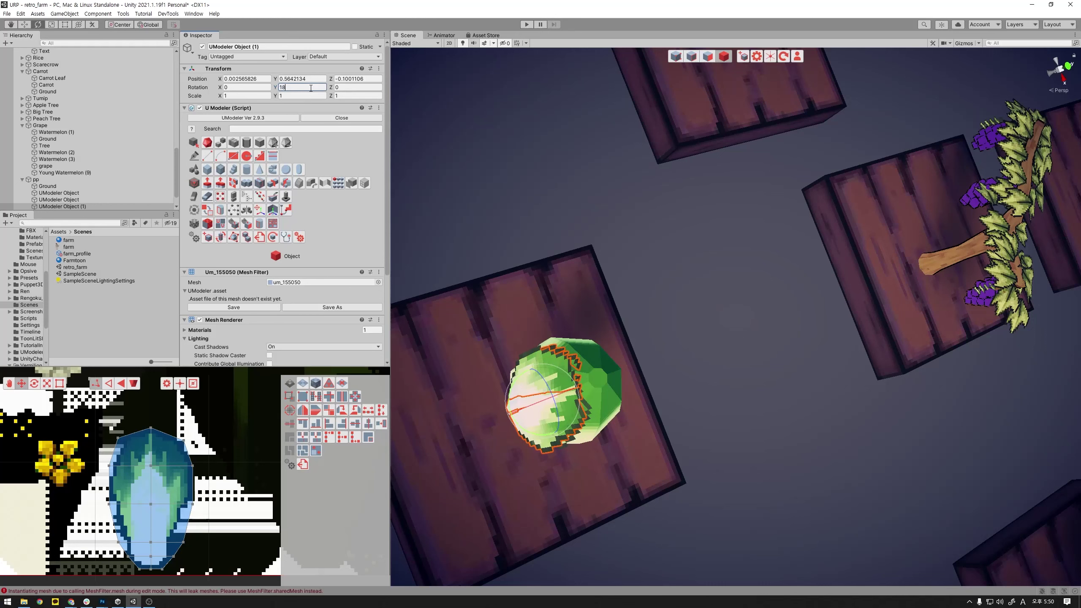
mouse_move(708, 379)
alt+mouse_down()
mouse_move(565, 353)
mouse_move(621, 385)
mouse_move(613, 223)
mouse_move(828, 273)
mouse_move(692, 473)
alt+mouse_up()
key(w)
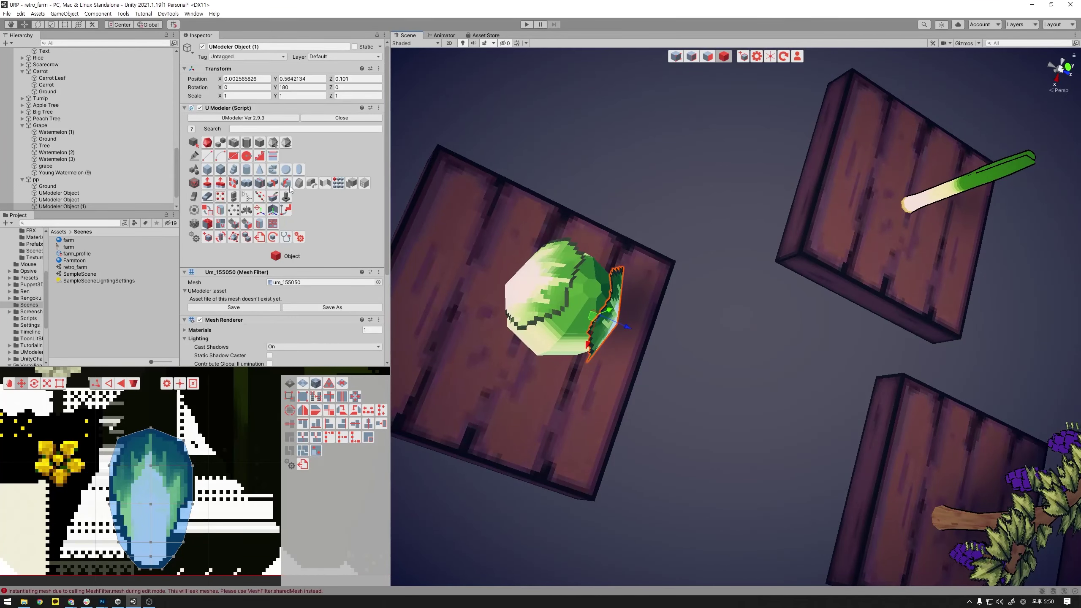
- Duplicate the two leaf objects and rotate the copies around the cabbage
scroll(81, 198, down, 1)
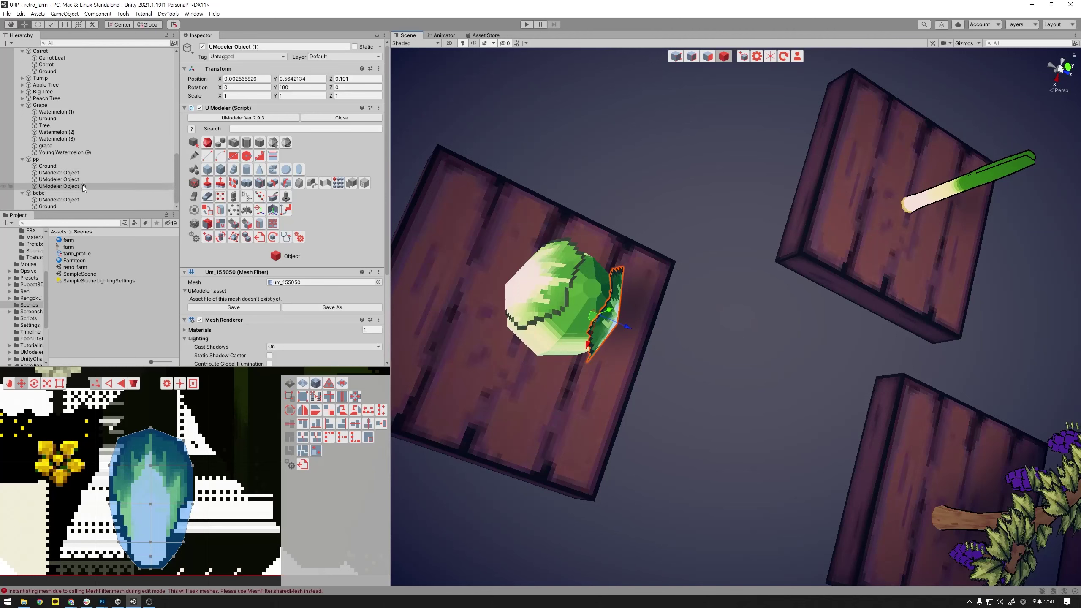
click(80, 181)
ctrl+click(82, 187)
key(ctrl+d)
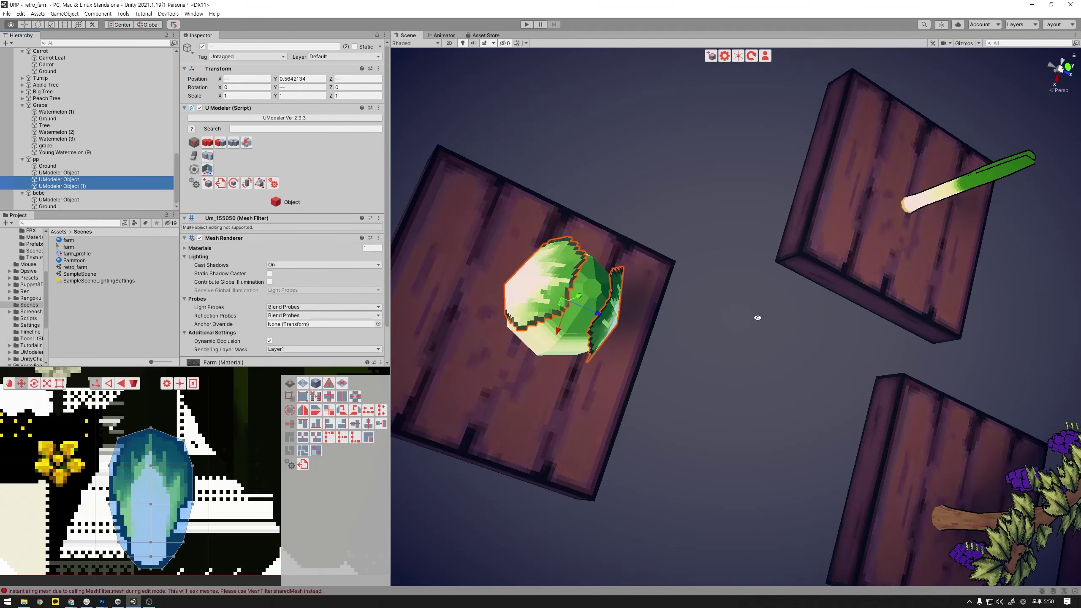
alt+drag(756, 314, 662, 313)
key(e)
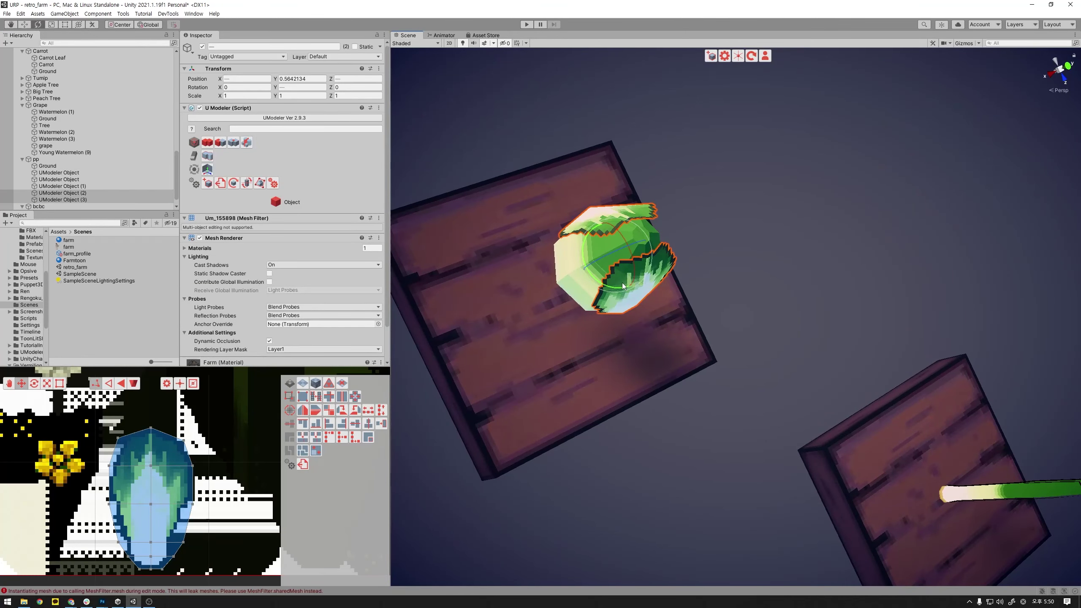
mouse_move(613, 287)
mouse_down()
mouse_move(662, 290)
mouse_move(705, 265)
mouse_move(656, 348)
mouse_up()
alt+drag(711, 253, 652, 488)
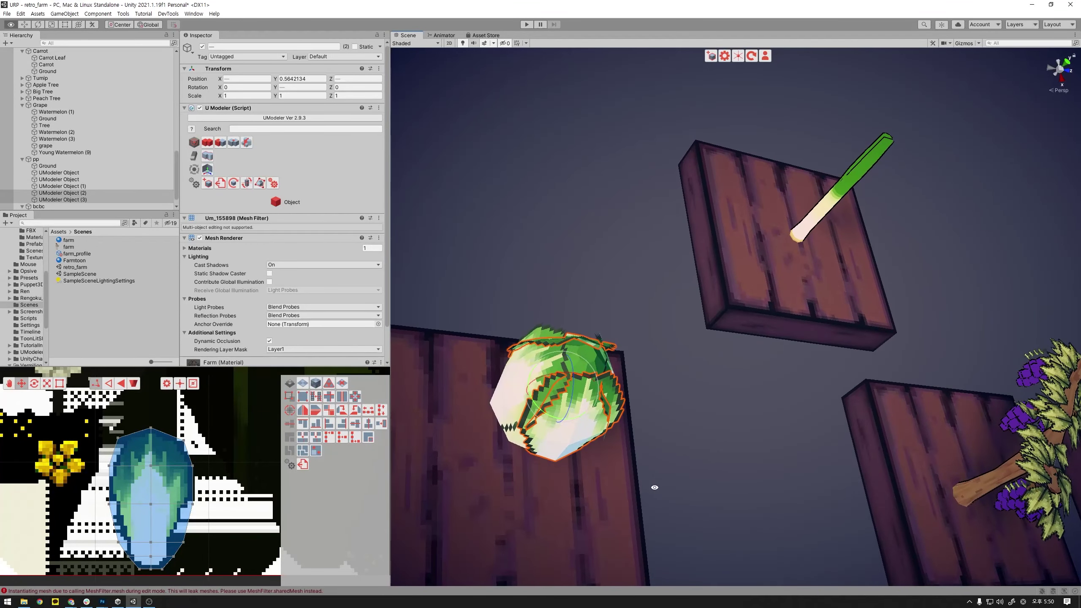
- Duplicate all four leaves, enlarge the copies slightly and merge them into one object
shift+click(88, 180)
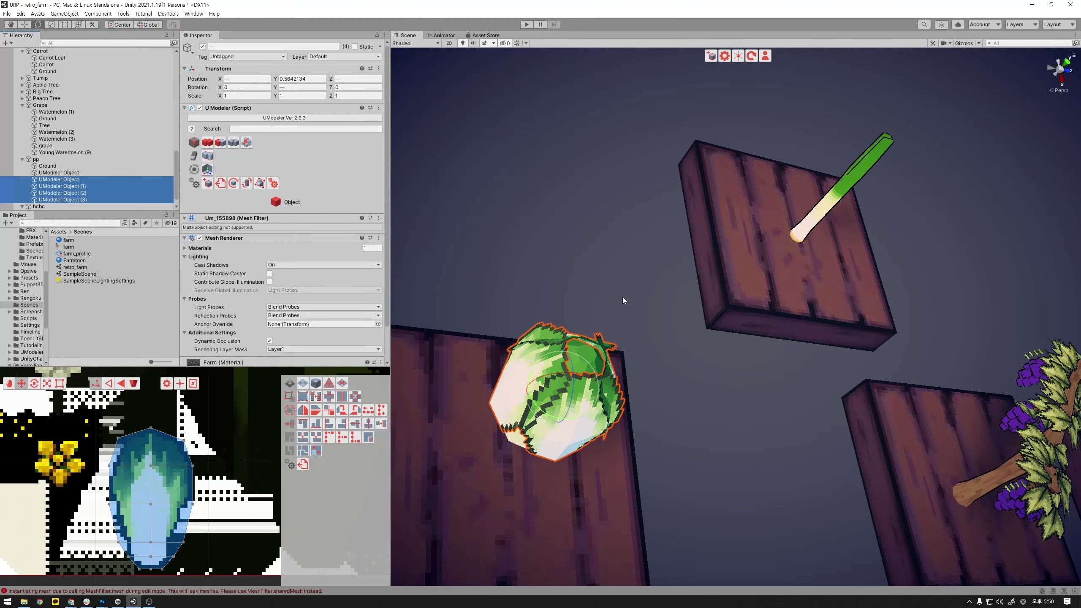
key(ctrl+d)
key(r)
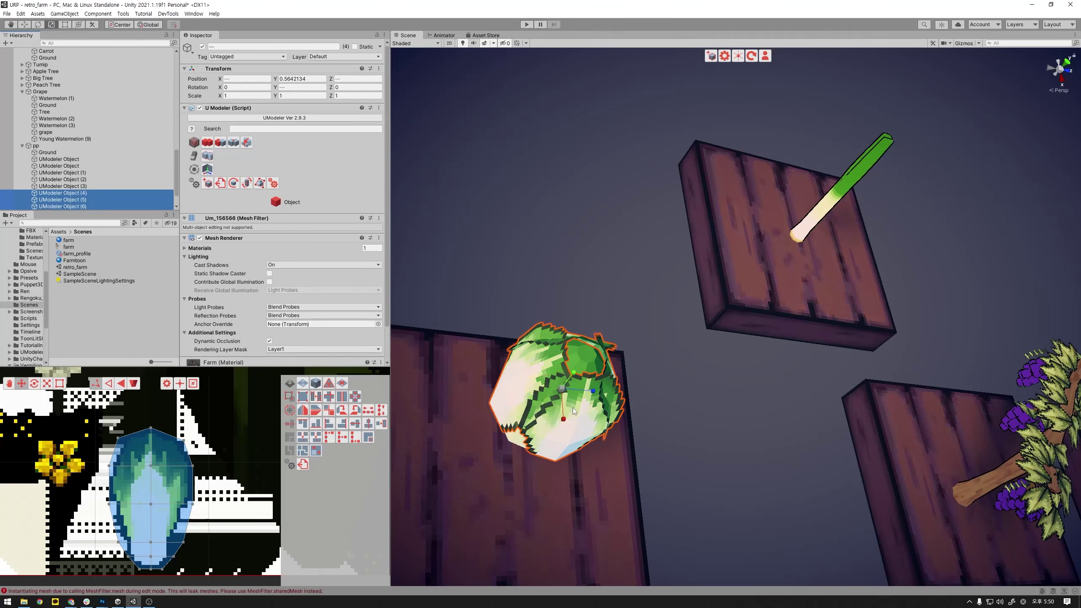
key(t)
key(e)
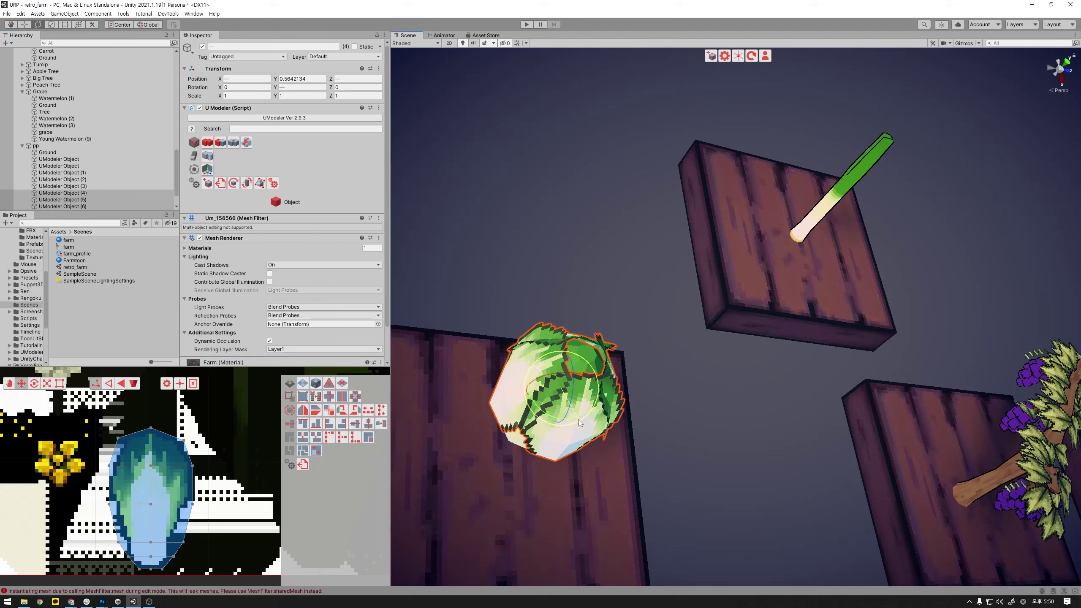
mouse_move(578, 419)
mouse_down()
mouse_move(538, 421)
mouse_move(552, 447)
mouse_move(530, 427)
mouse_move(543, 435)
mouse_move(547, 418)
mouse_up()
key(ctrl+z)
key(w)
alt+drag(553, 426, 745, 482)
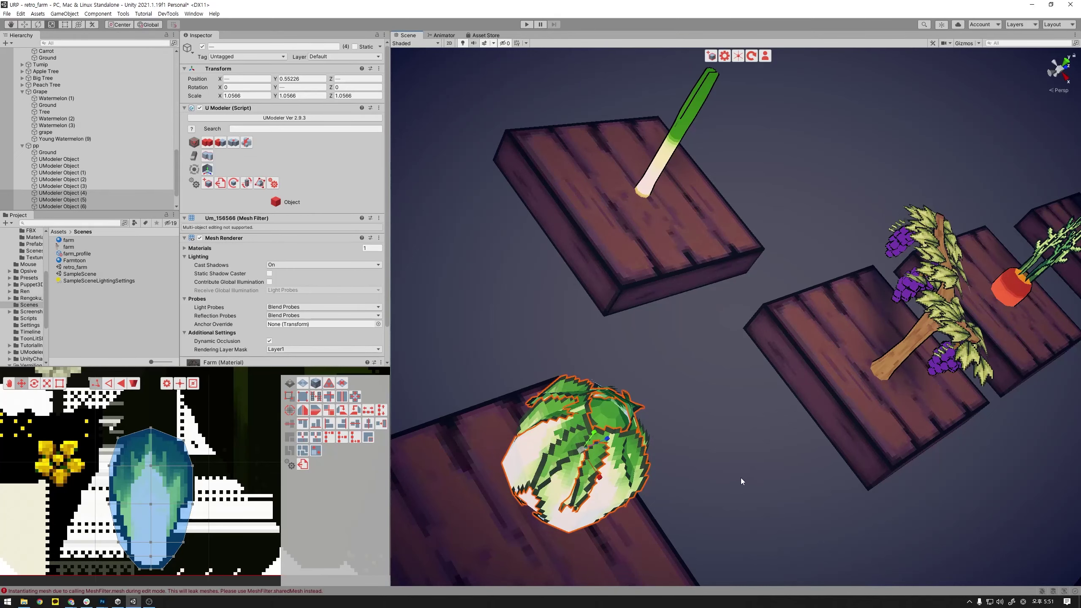
mouse_move(741, 476)
alt+mouse_down()
mouse_move(721, 424)
mouse_move(388, 216)
alt+mouse_up()
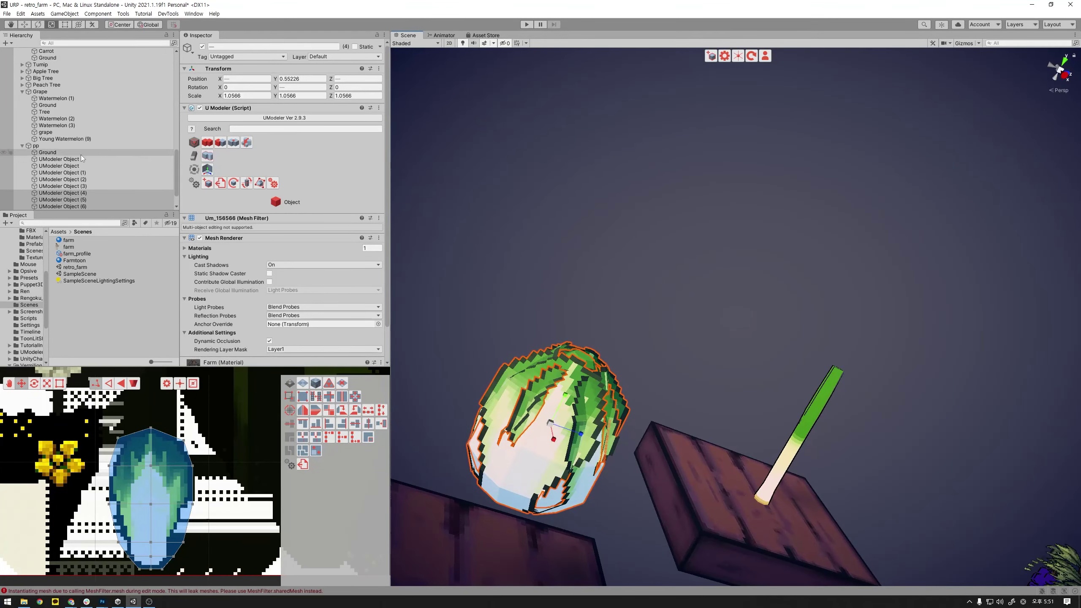
scroll(81, 154, down, 2)
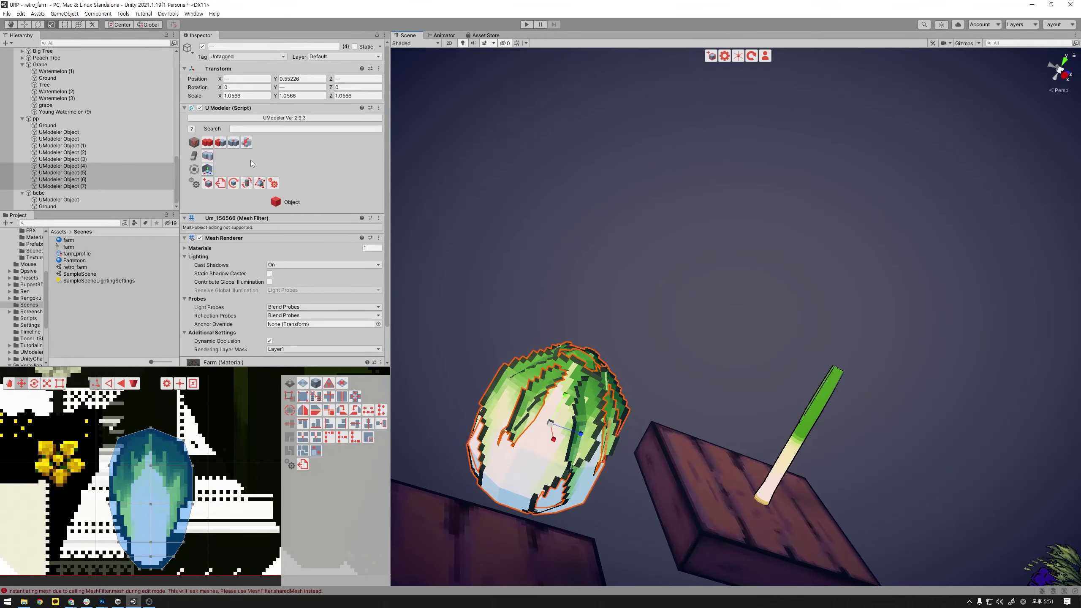
click(207, 156)
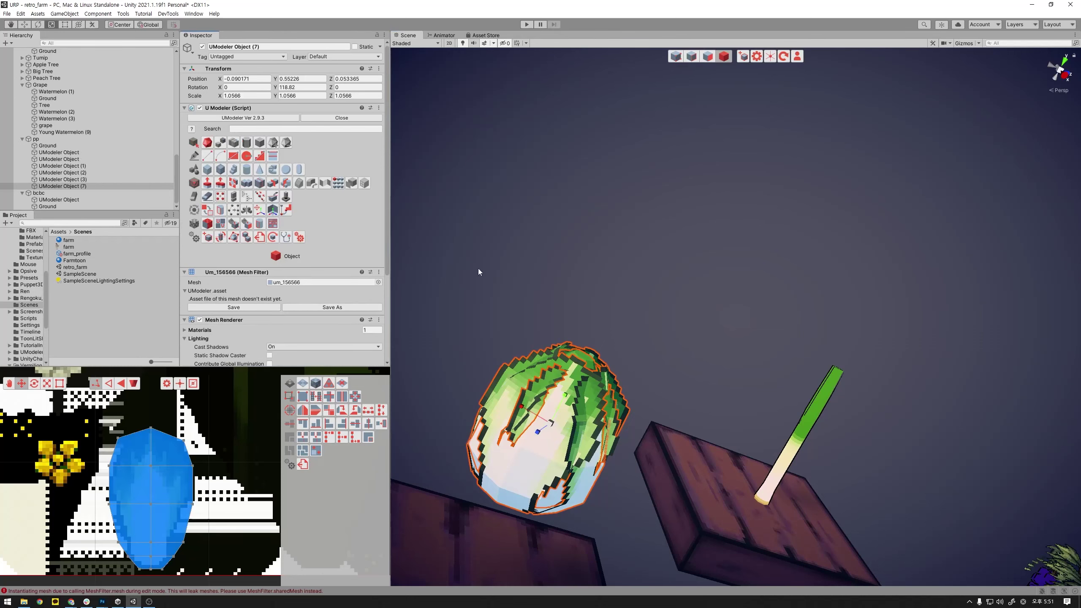
- In Vertex mode, pull the top vertices outward and reshape the middle vertex ring
click(676, 57)
mouse_move(668, 292)
alt+mouse_down()
mouse_move(676, 350)
mouse_move(410, 374)
alt+mouse_up()
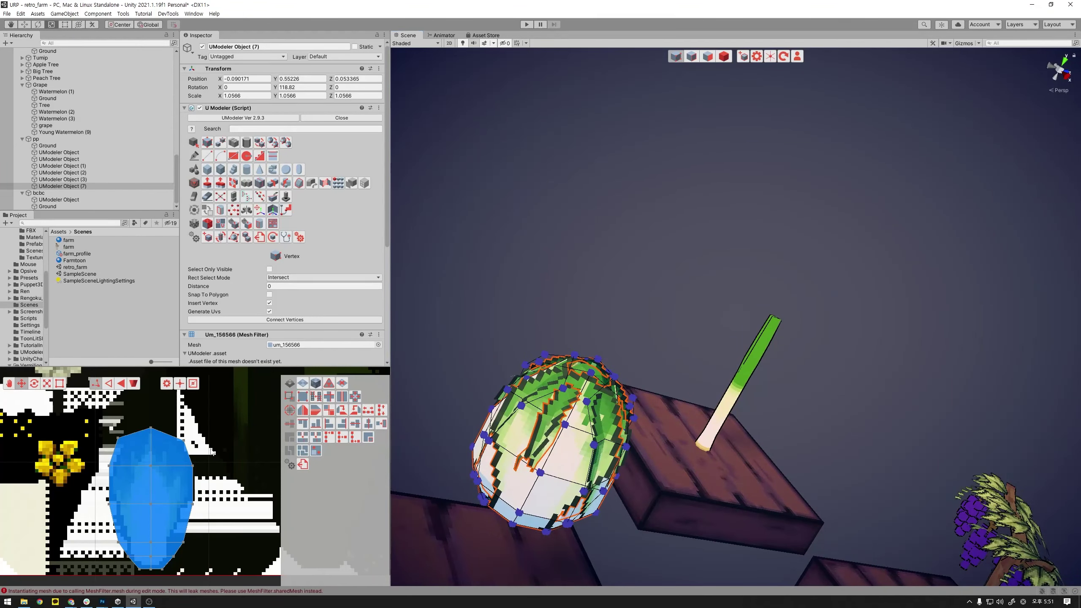
drag(212, 452, 88, 406)
drag(593, 375, 608, 373)
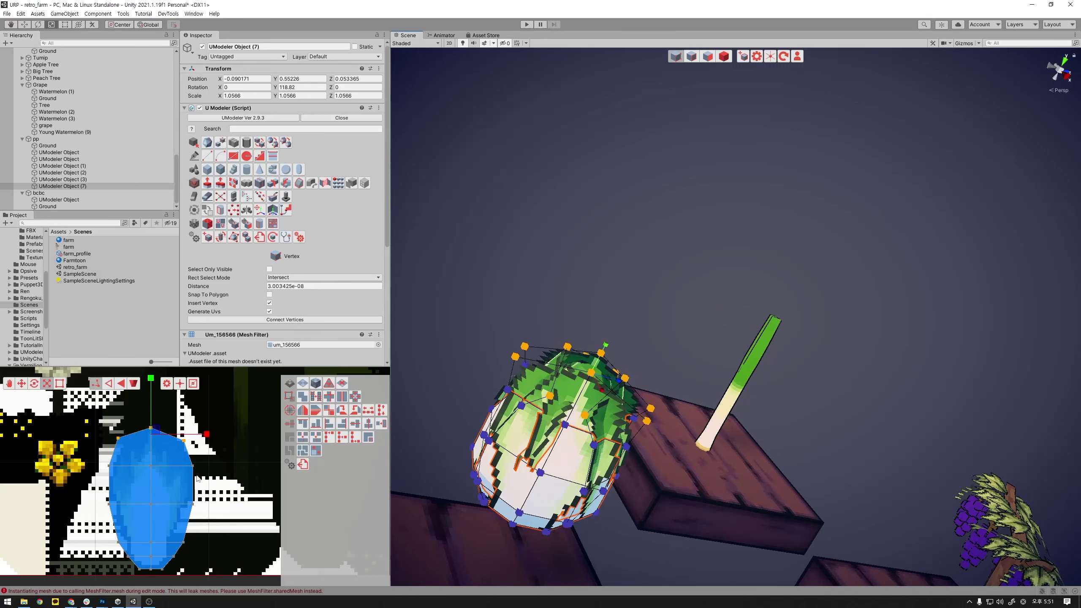
double_click(645, 412)
mouse_move(574, 411)
mouse_down()
mouse_move(809, 261)
mouse_move(788, 374)
mouse_move(810, 394)
mouse_move(772, 412)
mouse_move(690, 382)
mouse_up()
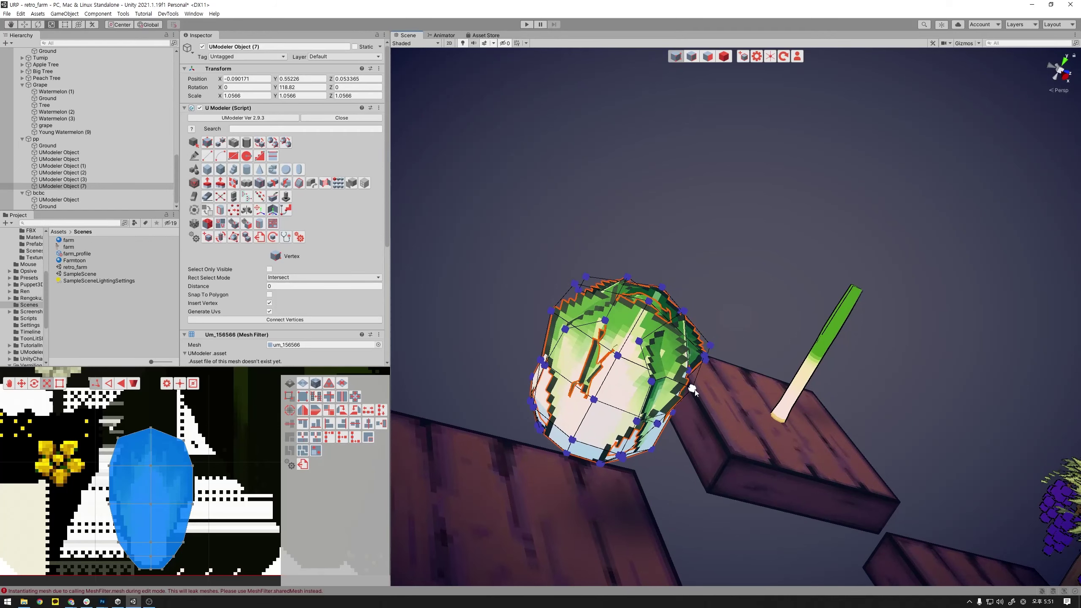
- Undo a trial move of two edge vertices, then delete the merged UModeler Object (7)
click(692, 388)
shift+click(552, 312)
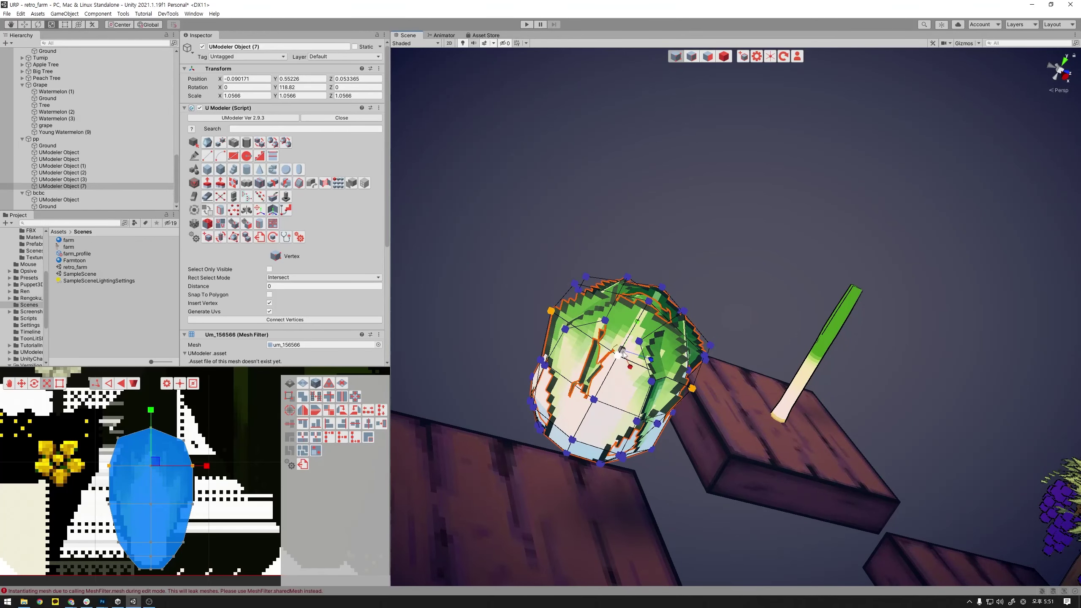
drag(623, 352, 635, 353)
key(ctrl+z)
click(757, 367)
alt+drag(757, 367, 716, 442)
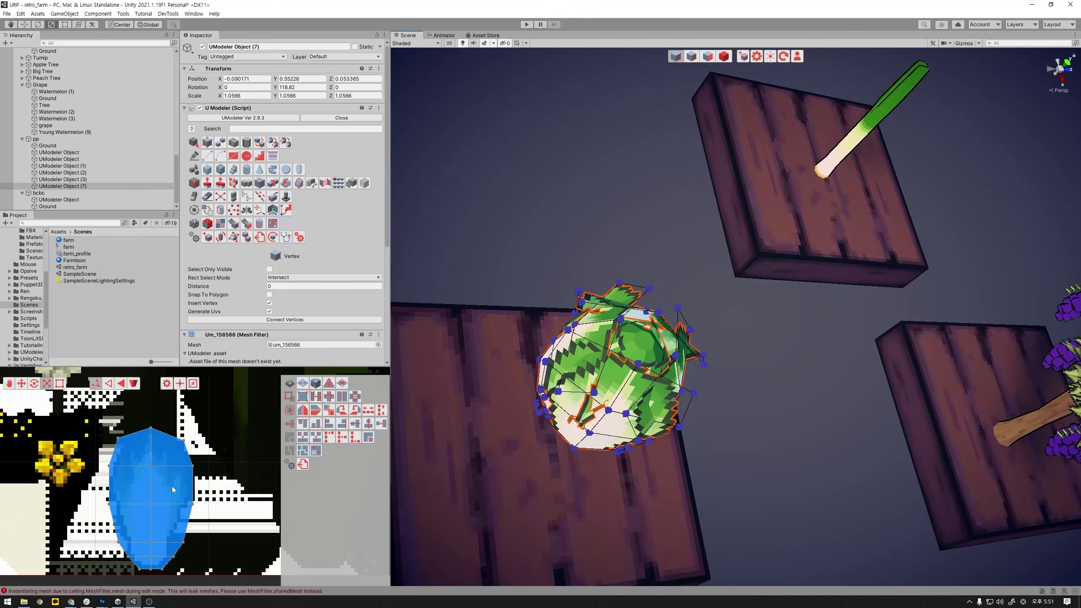
key(ctrl+a)
alt+drag(631, 423, 629, 388)
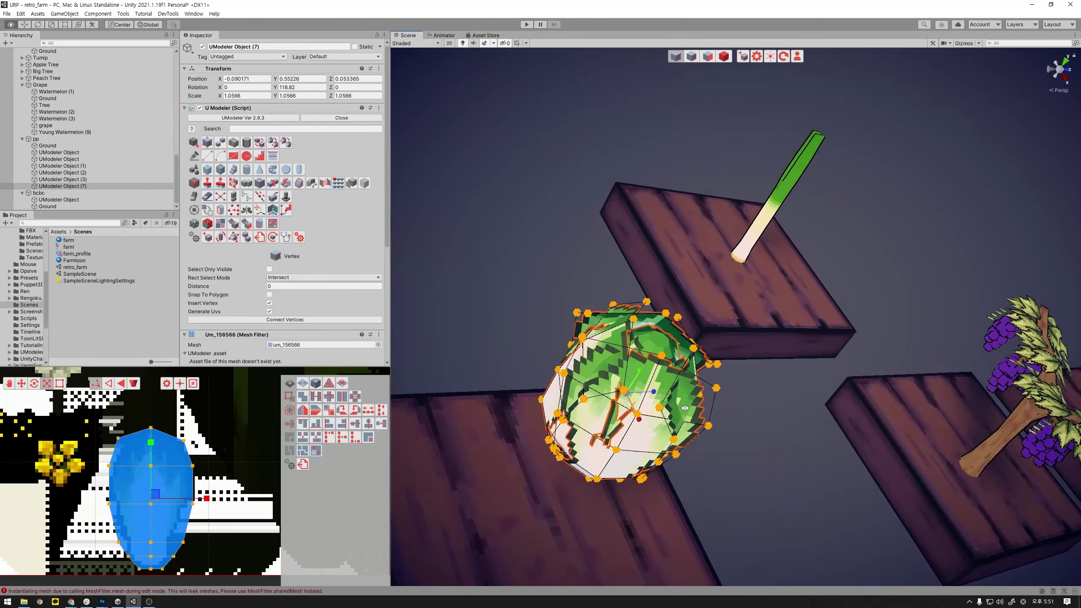
click(629, 389)
click(629, 389)
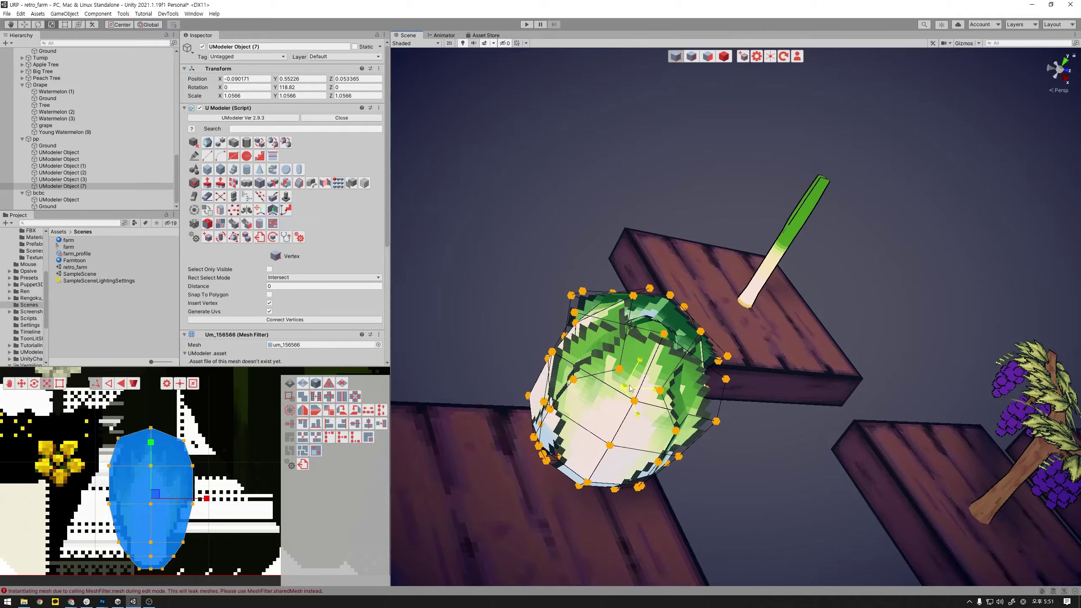
mouse_move(629, 388)
alt+mouse_down()
mouse_move(909, 294)
mouse_move(923, 420)
mouse_move(785, 412)
alt+mouse_up()
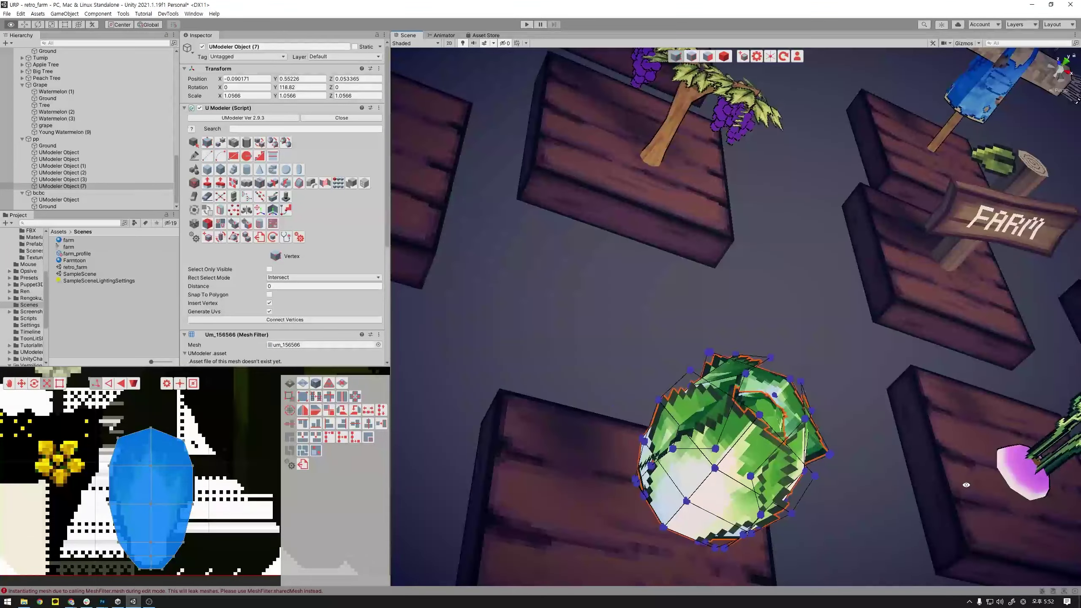
key(Delete)
scroll(784, 412, down, 5)
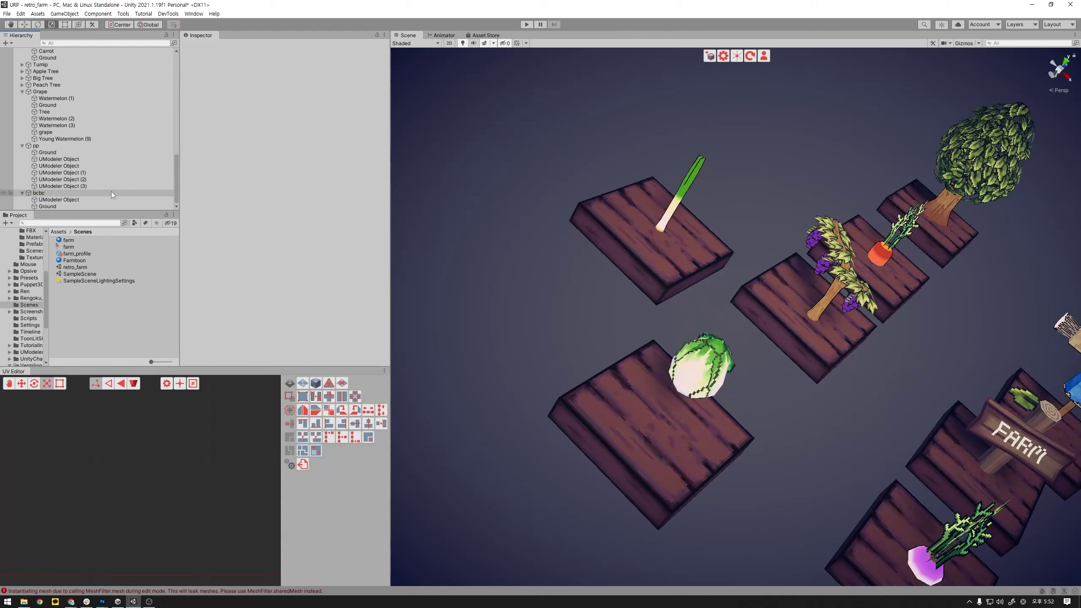
- Delete the three copied leaves UModeler Object (1) to (3)
scroll(681, 363, up, 4)
scroll(742, 381, up, 3)
click(59, 173)
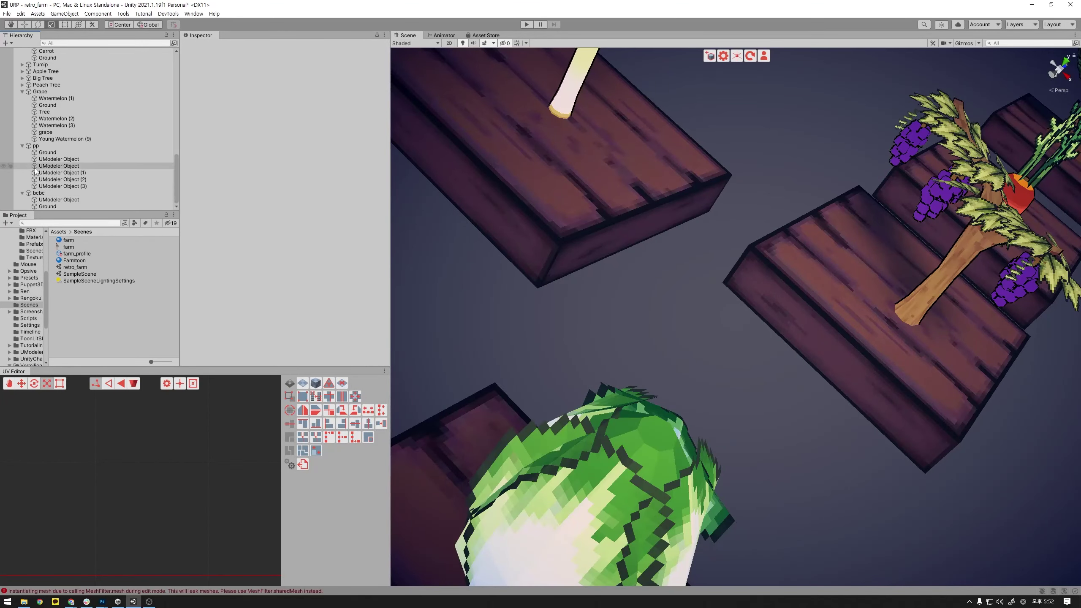
key(f)
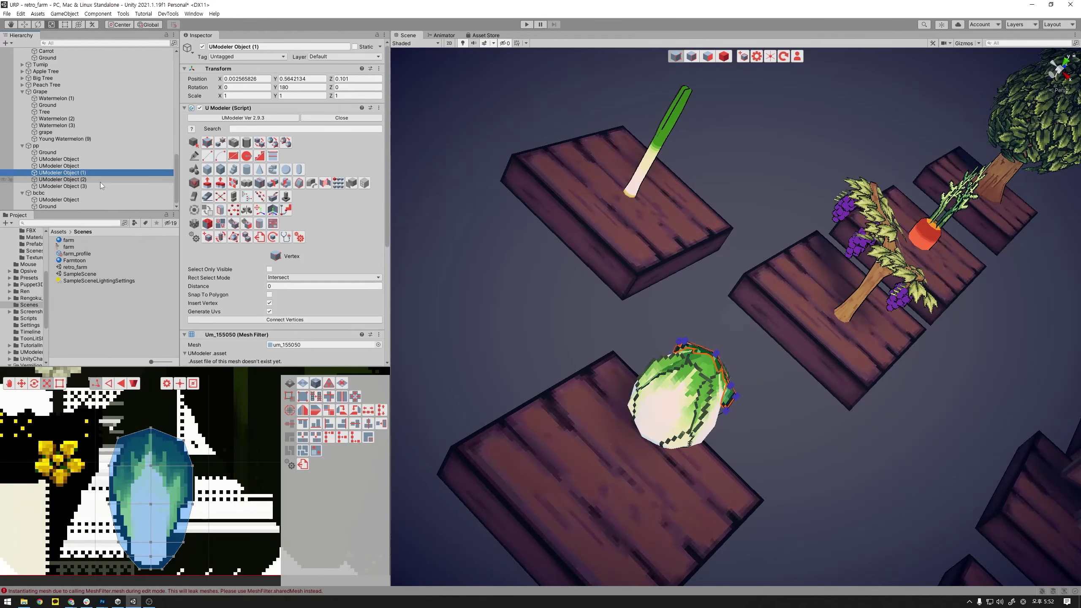
shift+click(93, 186)
key(Delete)
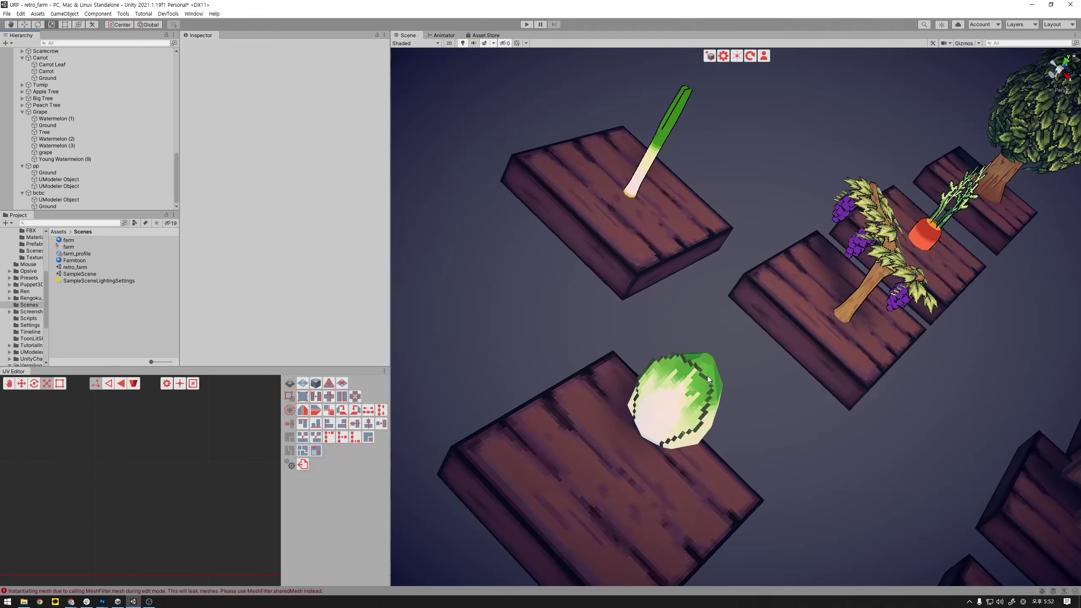
- Rotate the remaining leaf's polygons on their own axis, then return to Object mode
click(694, 405)
alt+drag(693, 407, 722, 399)
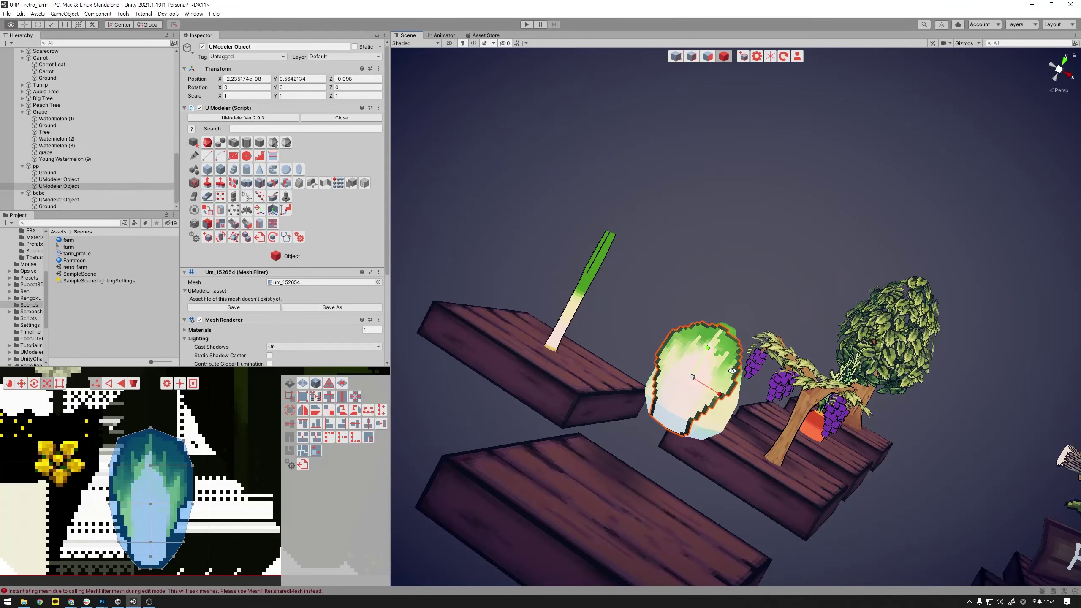
key(3)
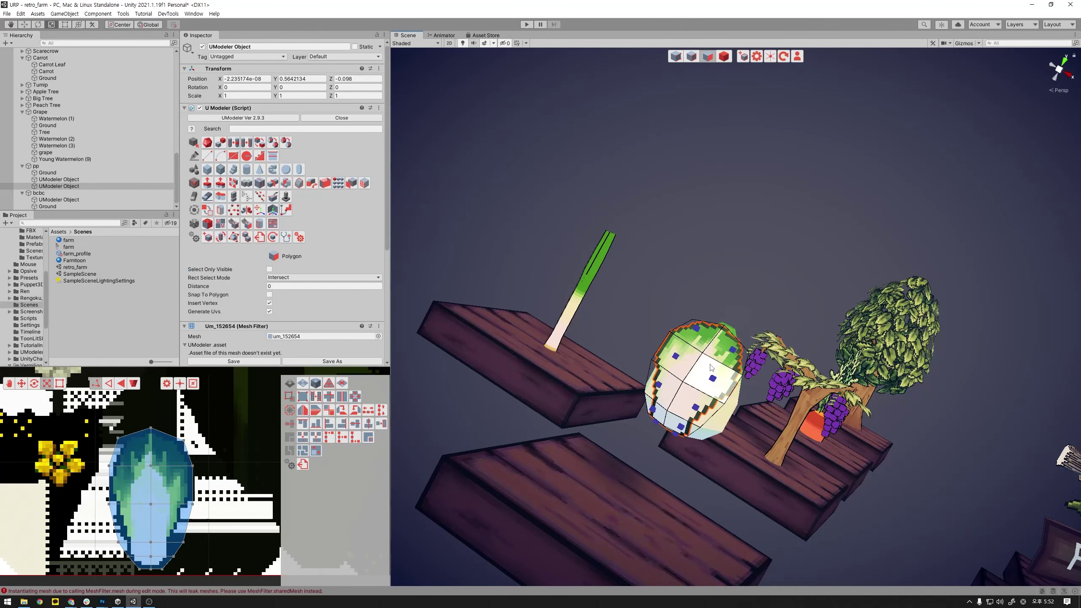
mouse_move(737, 408)
mouse_down()
mouse_move(707, 393)
mouse_move(564, 372)
mouse_move(595, 332)
mouse_up()
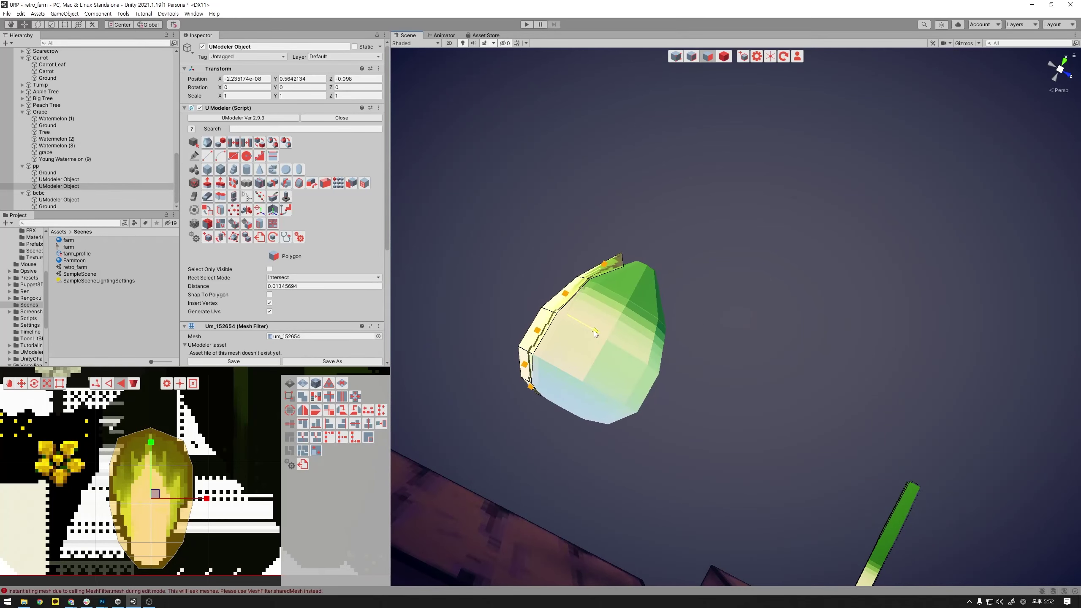
scroll(594, 332, down, 5)
mouse_move(595, 332)
alt+mouse_down()
mouse_move(828, 384)
mouse_move(622, 89)
alt+mouse_up()
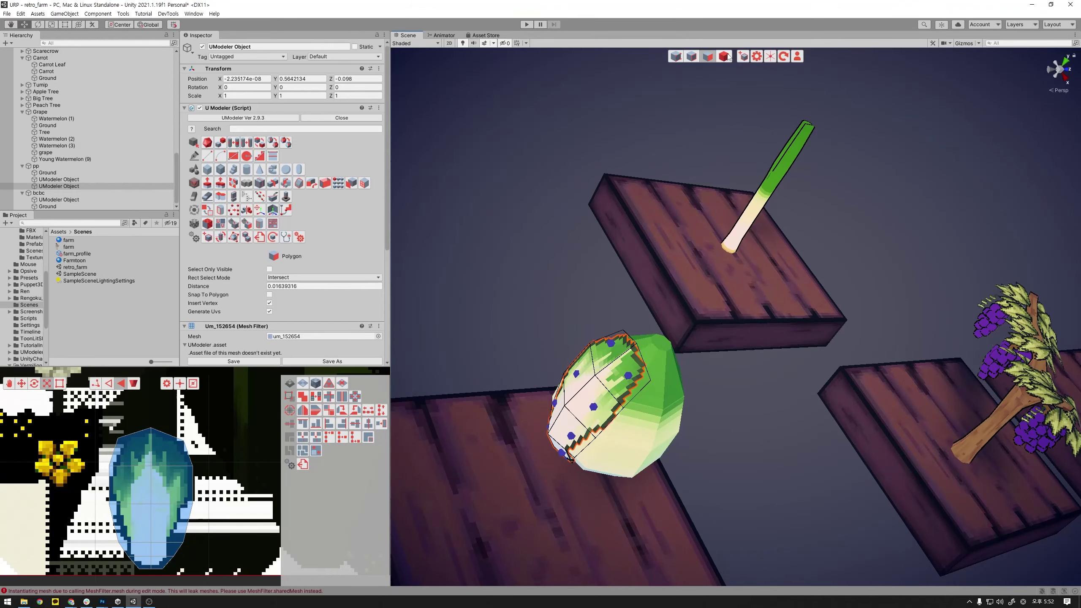
click(724, 56)
alt+drag(724, 86, 703, 292)
click(624, 409)
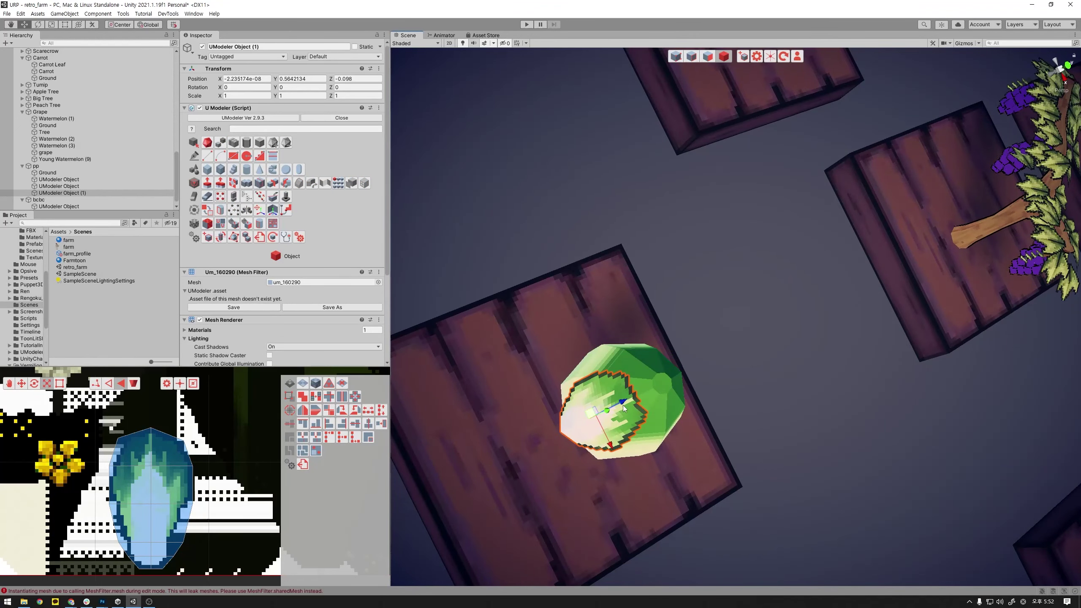
- Turn UModeler Object (1) to Y rotation 180 and push it forward along Z
mouse_move(625, 409)
alt+mouse_down()
mouse_move(548, 337)
mouse_move(601, 367)
mouse_move(590, 414)
mouse_move(539, 298)
alt+mouse_up()
key(e)
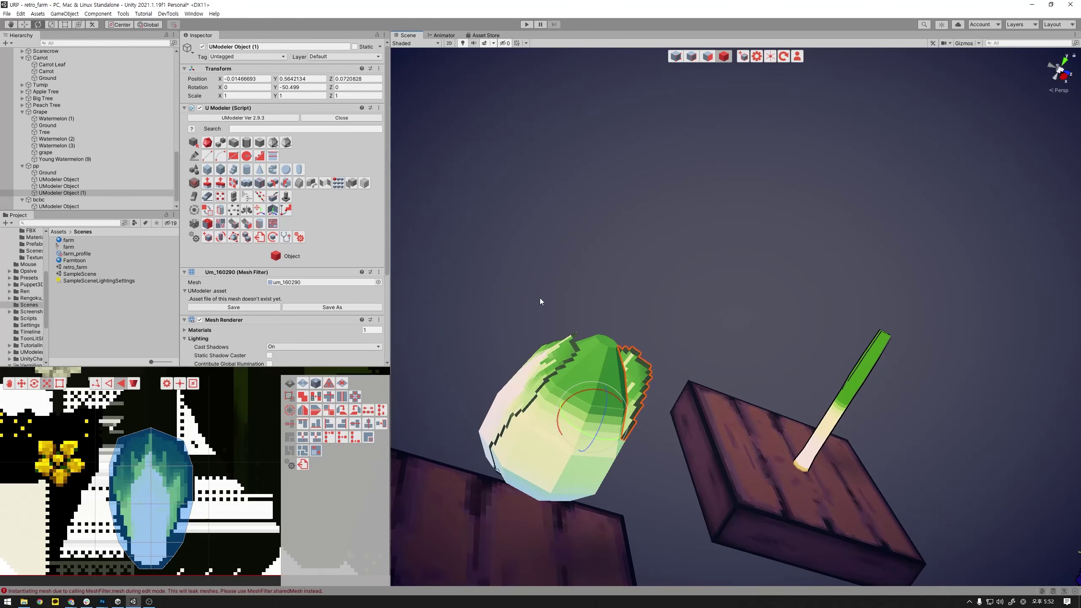
click(304, 88)
text(180)
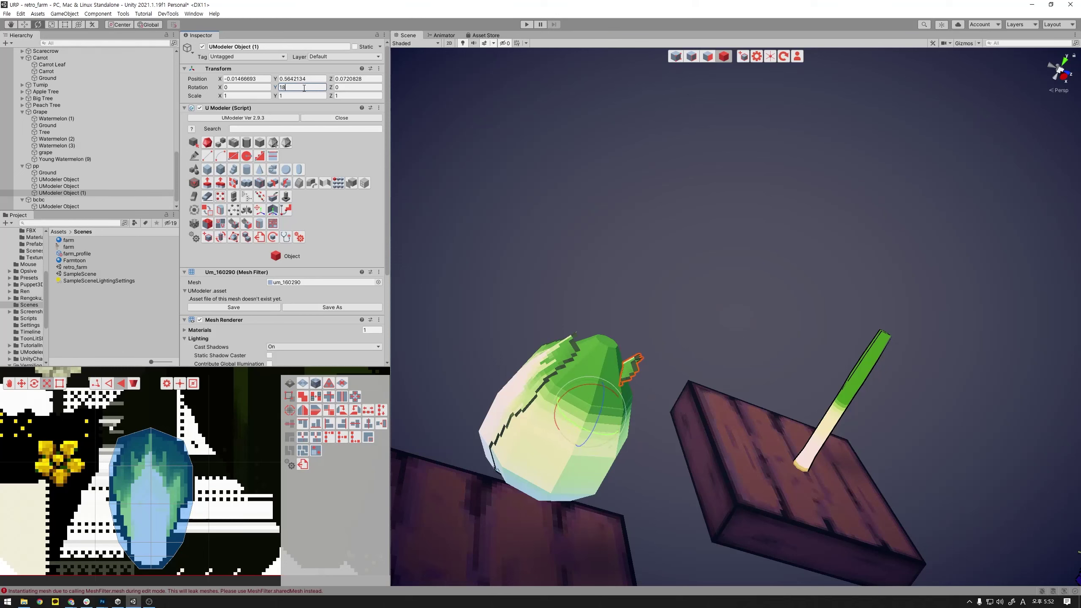
click(303, 79)
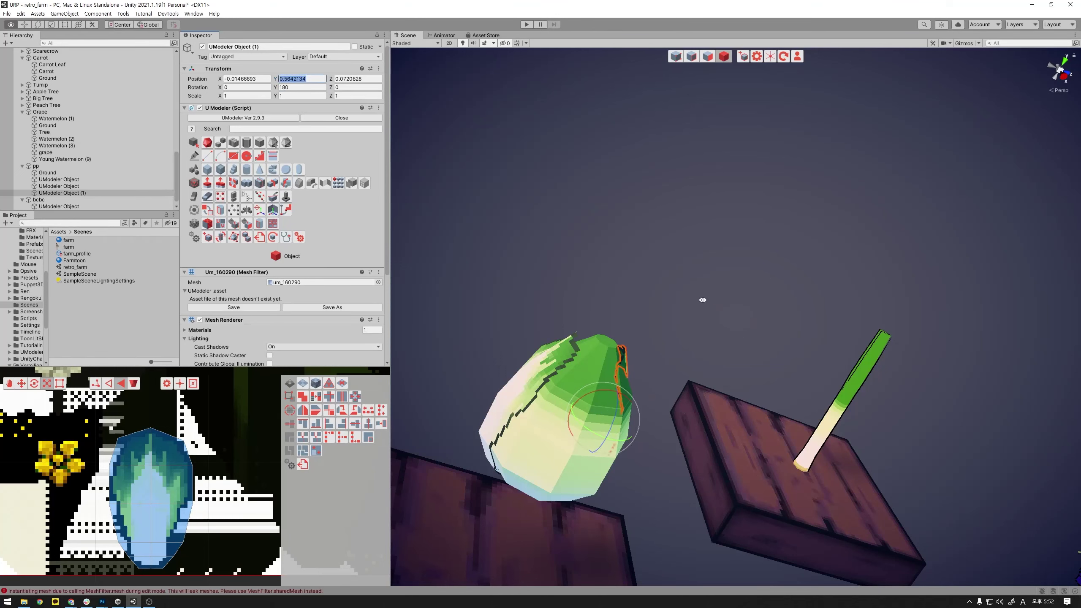
alt+drag(703, 300, 611, 331)
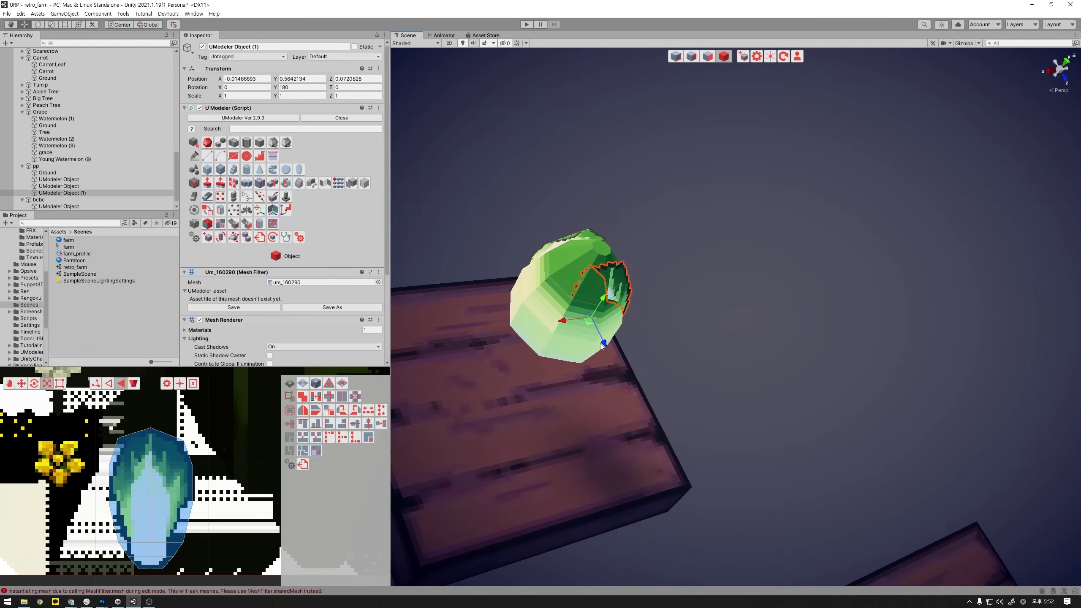
mouse_move(601, 346)
mouse_down()
mouse_move(609, 355)
mouse_move(781, 341)
mouse_move(535, 379)
mouse_move(425, 365)
mouse_move(598, 449)
mouse_move(560, 393)
mouse_move(469, 363)
mouse_up()
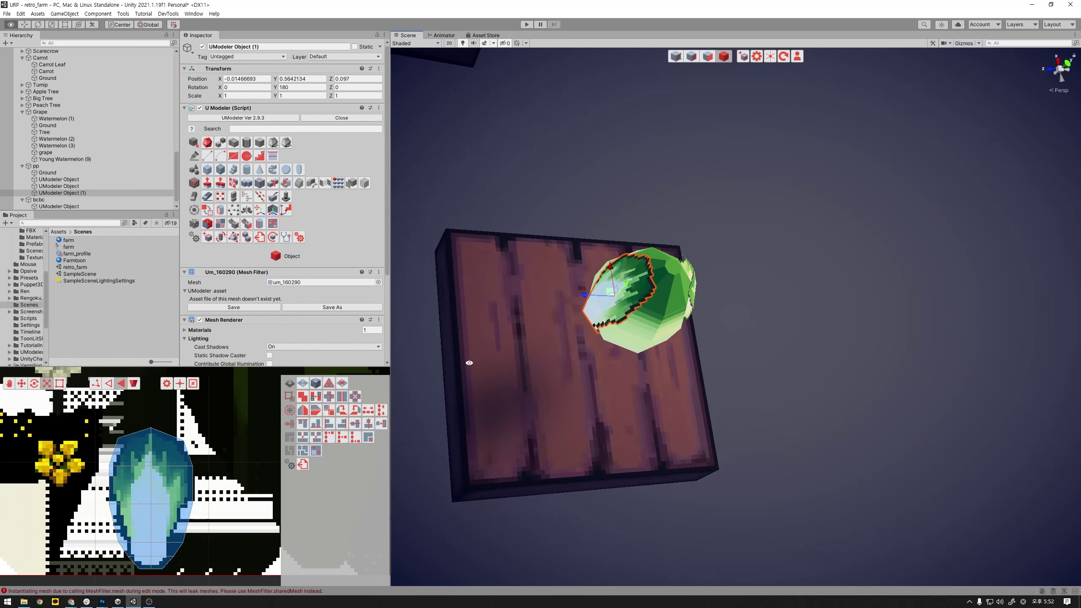
drag(584, 295, 611, 270)
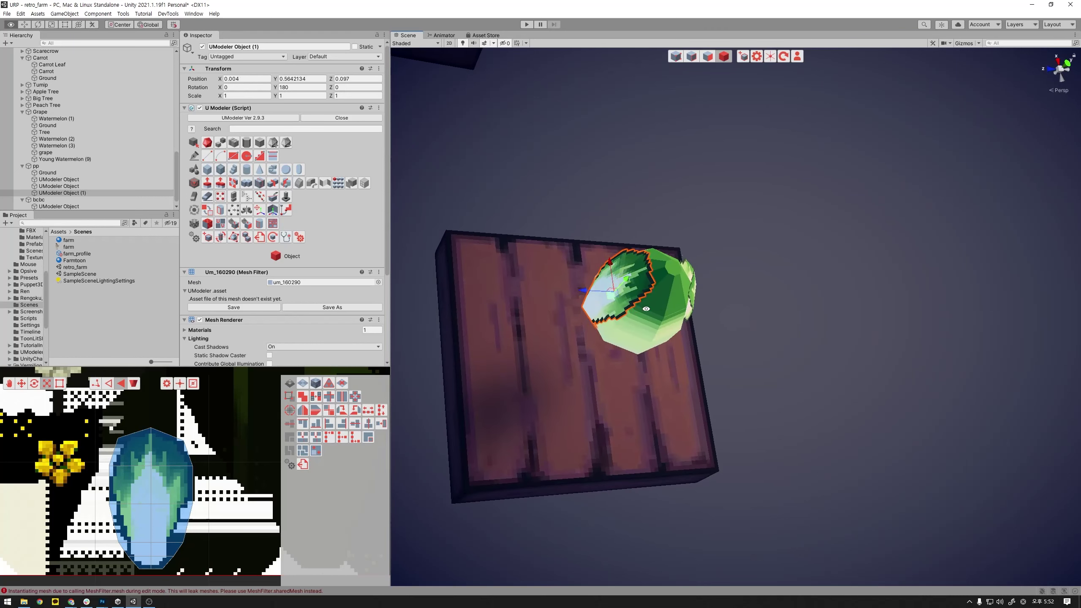
key(ctrl+z)
- Set UModeler Object (1) to Position X 0 and Z 0.097
click(312, 78)
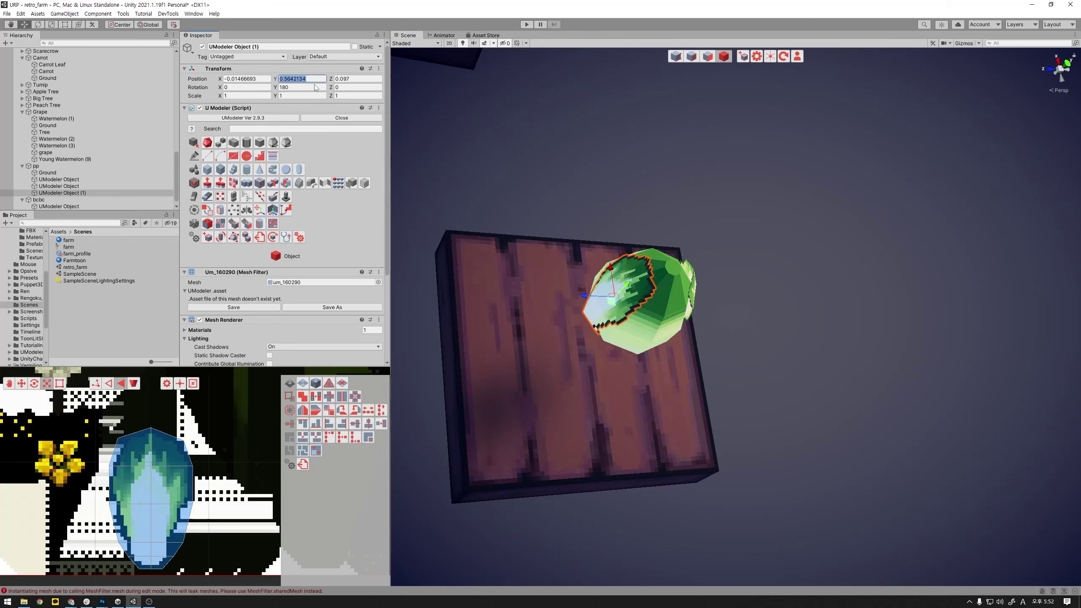
click(354, 79)
key(shift+Tab)
key(shift+Tab)
text(0)
key(Return)
- Set the original UModeler Object to Position X 0 and Z -0.098
alt+drag(599, 220, 643, 259)
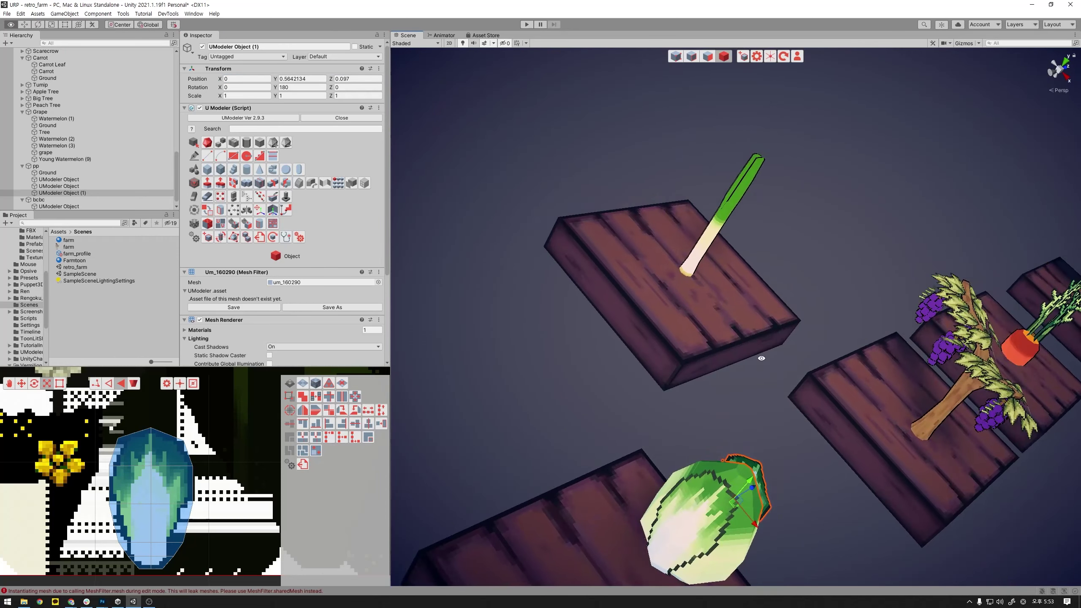
click(582, 410)
click(266, 79)
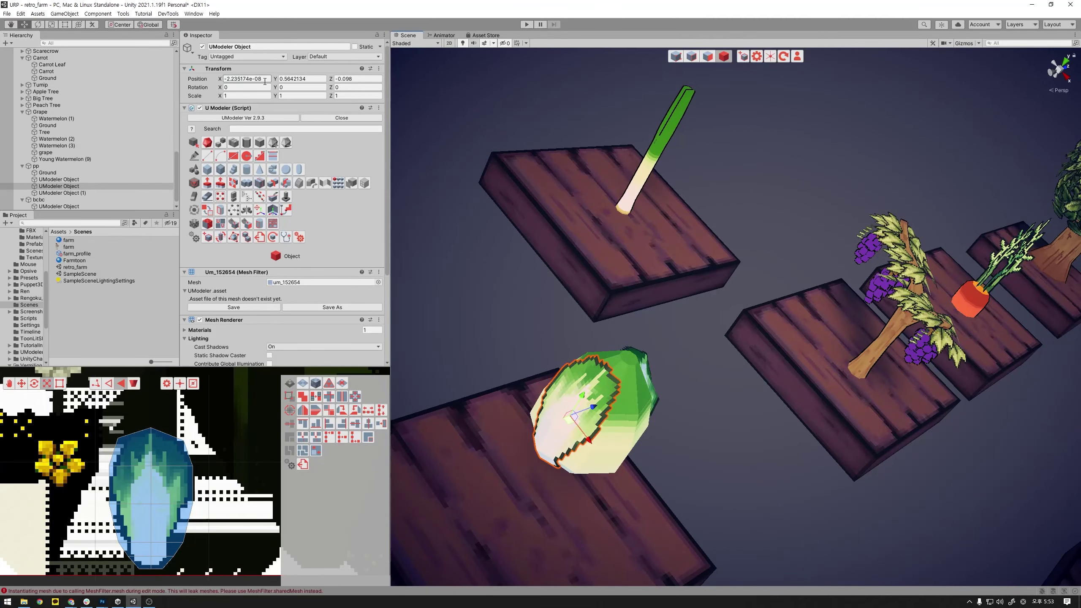
text(0)
click(356, 78)
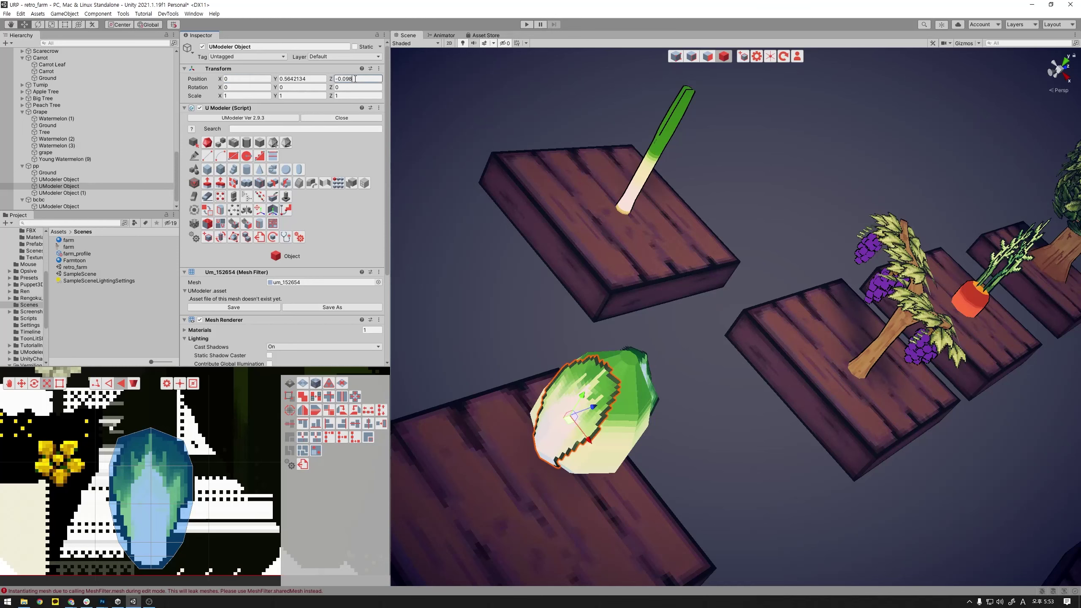
text(0)
key(Return)
alt+drag(579, 235, 628, 334)
- Duplicate the two selected leaves and rotate the copies around the cabbage centre
ctrl+click(82, 193)
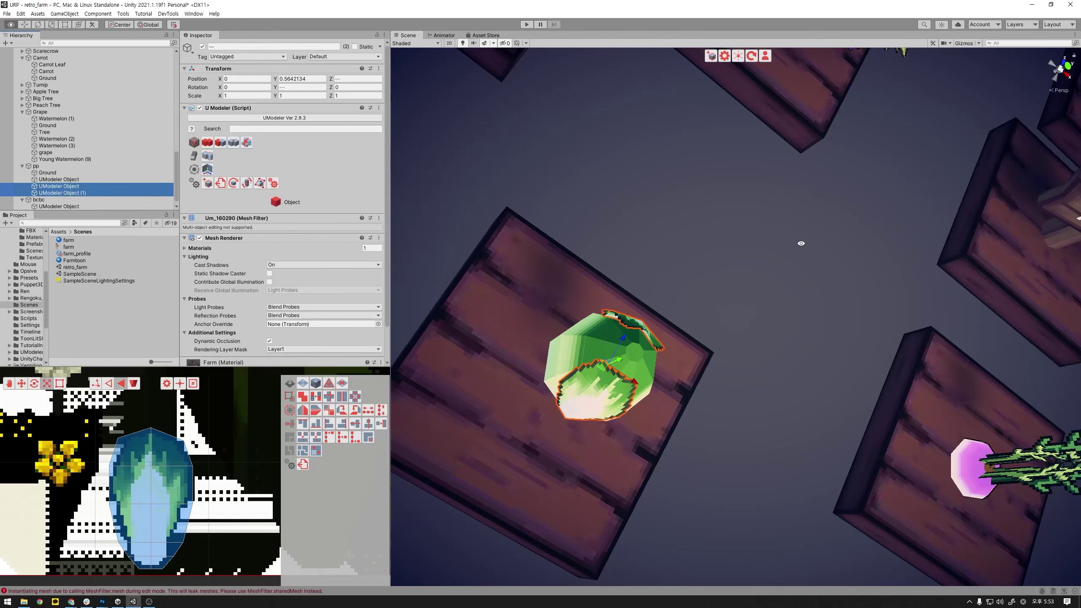
drag(802, 244, 768, 240)
middle_drag(768, 241, 701, 235)
key(ctrl+d)
key(e)
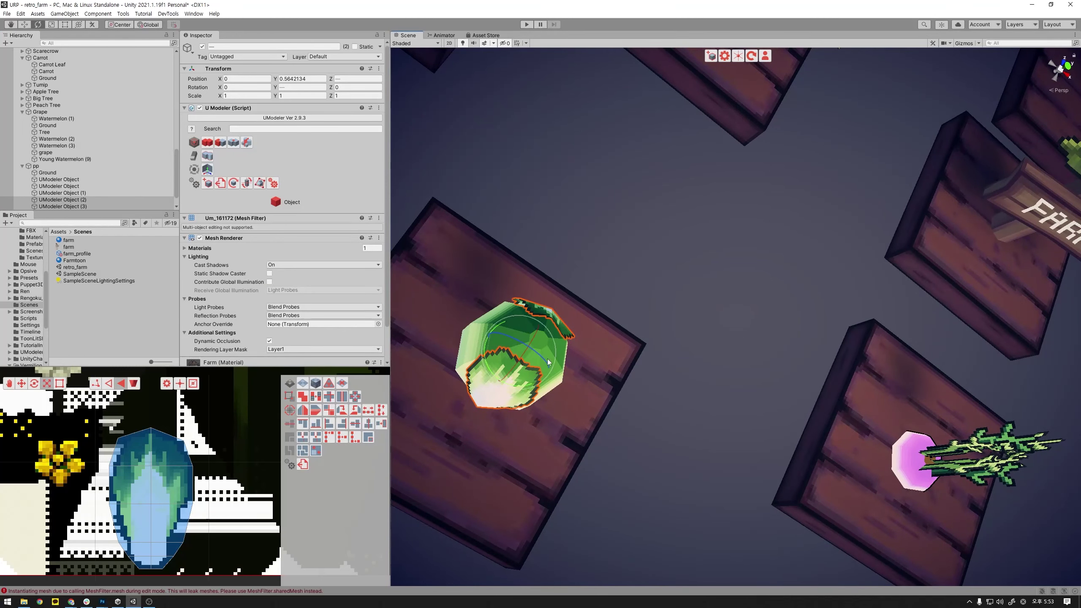
mouse_move(526, 386)
mouse_down()
mouse_move(612, 386)
mouse_move(532, 277)
mouse_up()
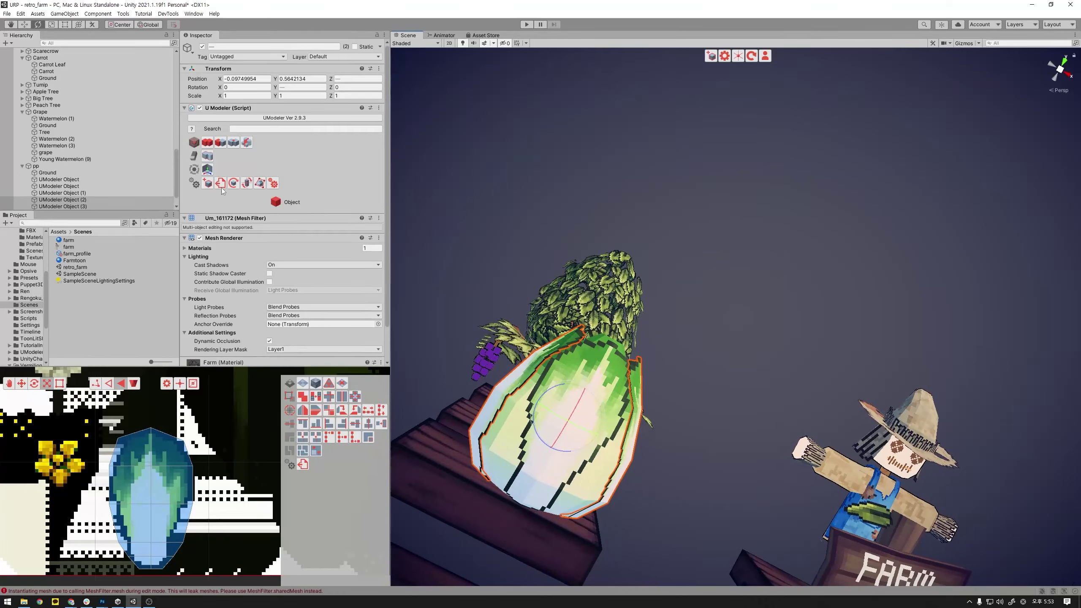
- Duplicate all four leaves, rotate the copies around the head, and scale them to about 1.05
scroll(126, 176, down, 1)
click(100, 165)
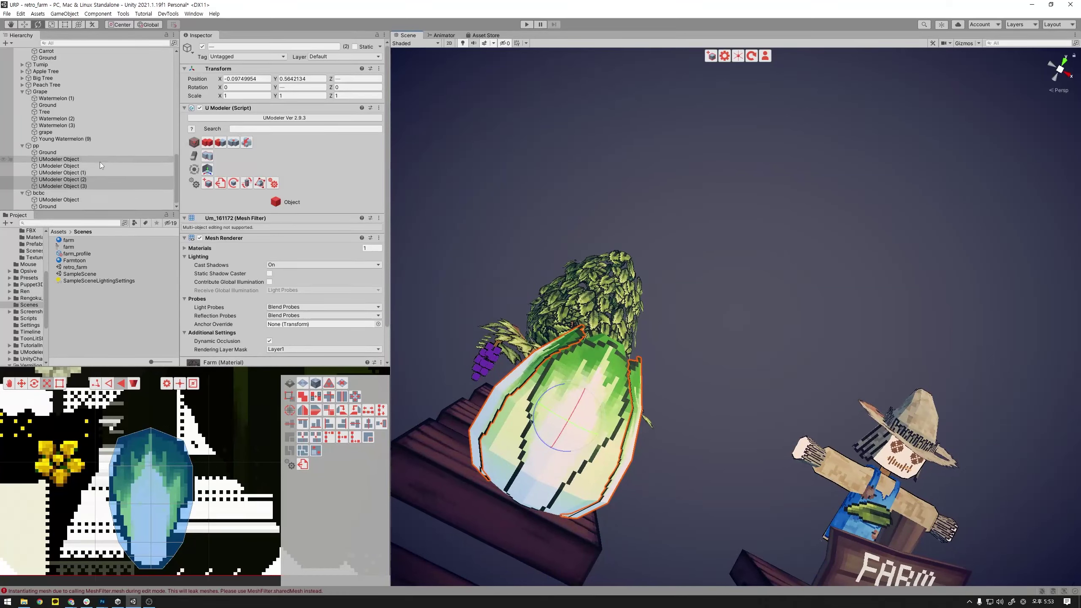
shift+click(88, 186)
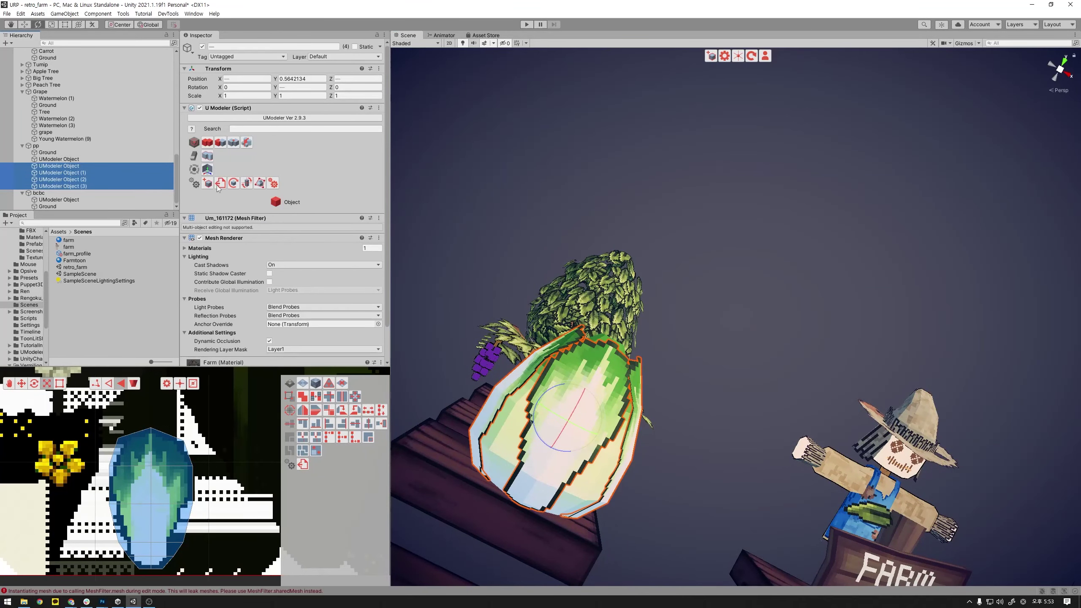
key(ctrl+d)
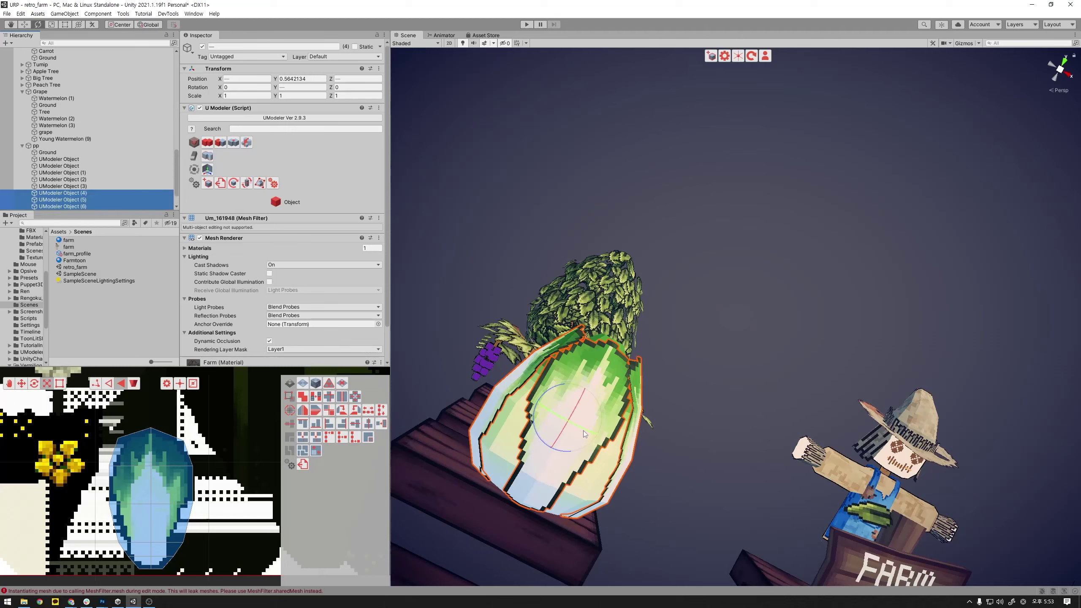
mouse_move(583, 431)
mouse_down()
mouse_move(549, 420)
mouse_move(644, 307)
mouse_up()
drag(558, 337, 560, 338)
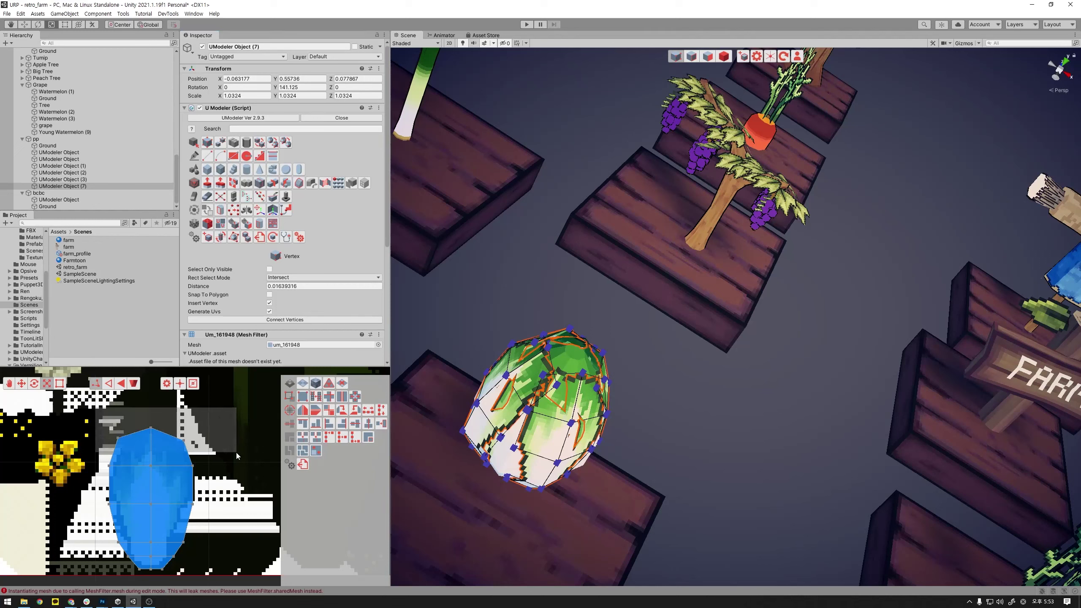
- Weld the top vertices of UModeler Object (7) together to close the leaf tip, then inspect the head
click(558, 390)
click(576, 360)
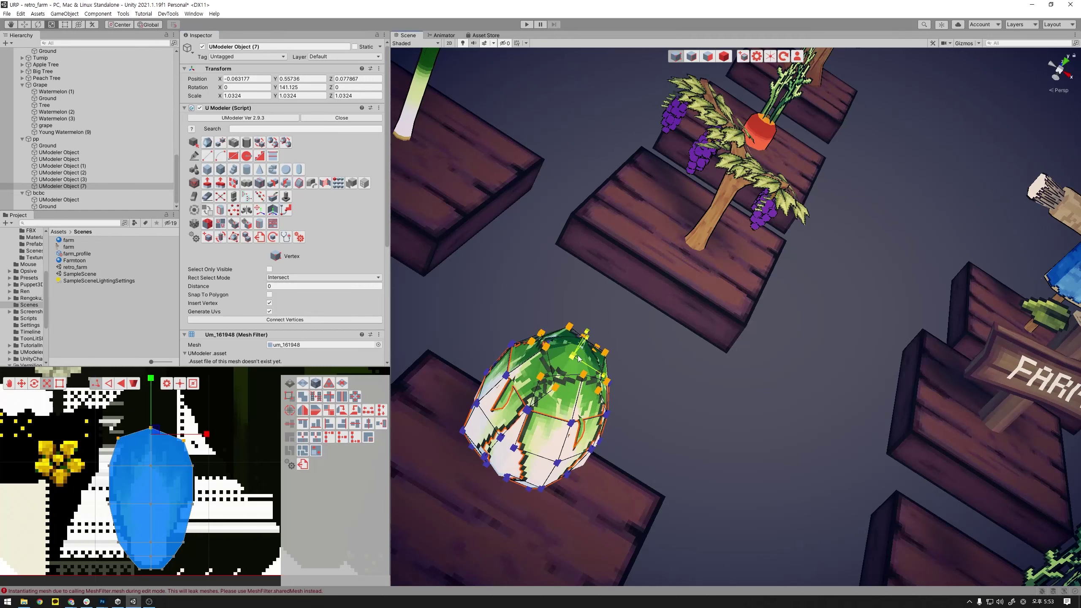
click(578, 358)
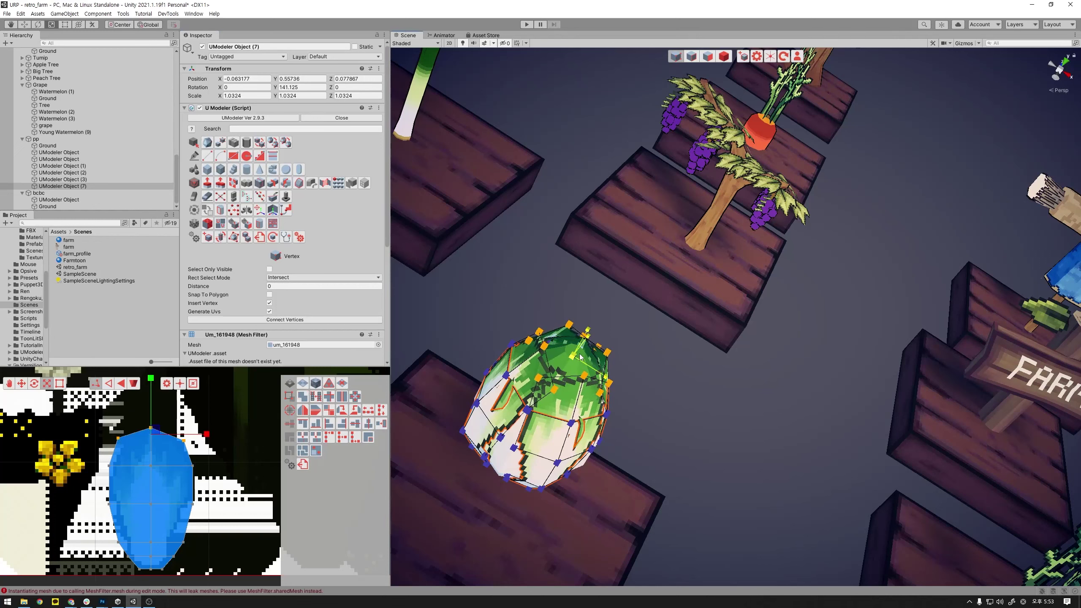
drag(235, 474, 73, 442)
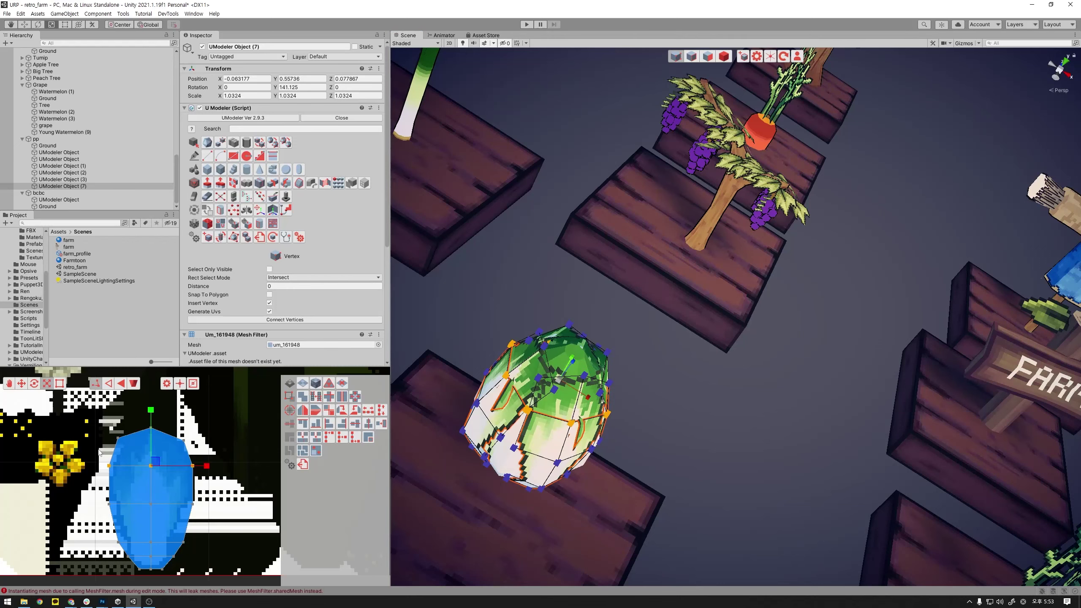
click(733, 438)
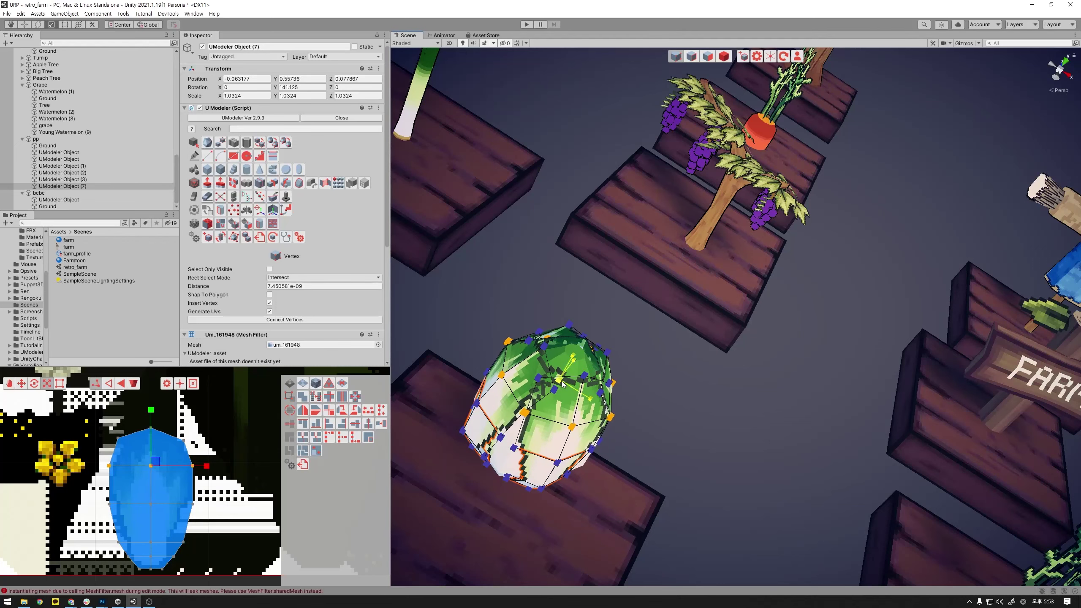
mouse_move(733, 438)
alt+mouse_down()
mouse_move(860, 359)
mouse_move(872, 393)
alt+mouse_up()
alt+drag(779, 371, 701, 351)
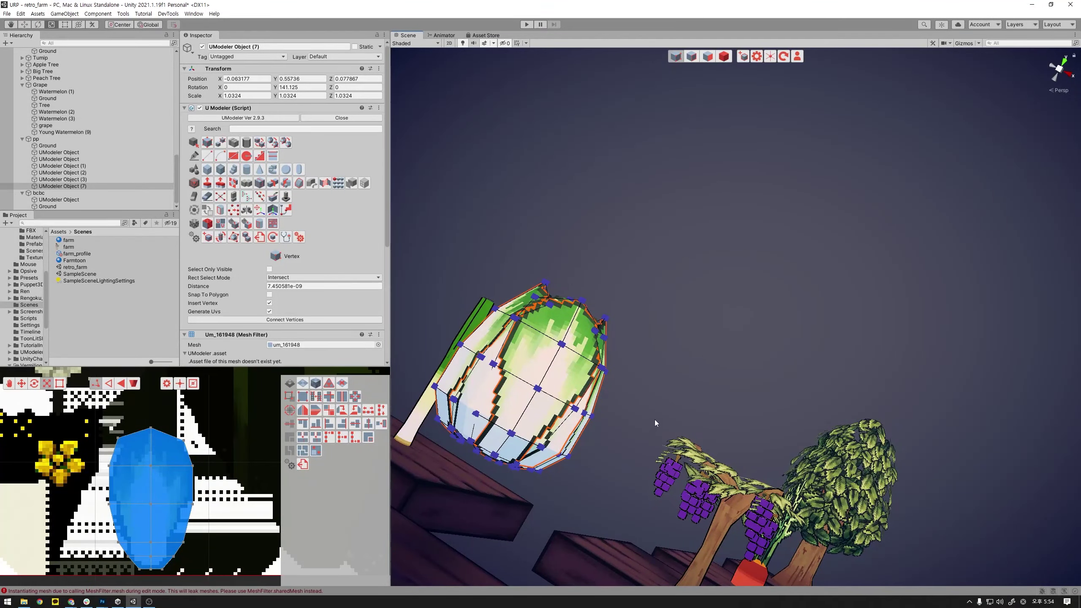
middle_drag(656, 420, 731, 386)
mouse_move(698, 404)
alt+mouse_down()
mouse_move(531, 399)
mouse_move(816, 422)
alt+mouse_up()
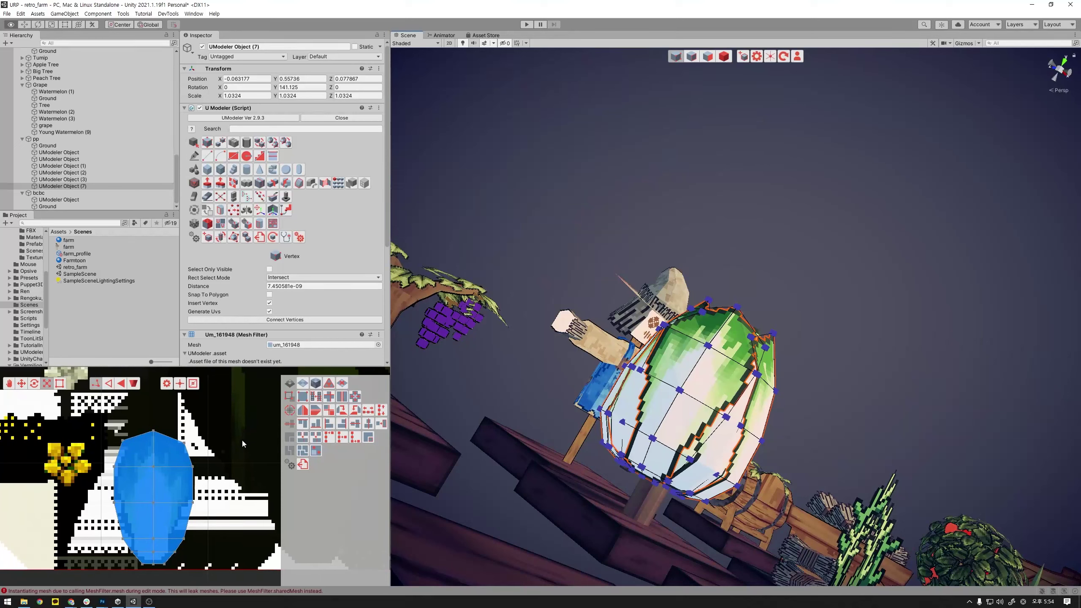
- Select the cabbage's bottom face and Plane Unwrap it with Axis set to Normal
alt+drag(709, 446, 731, 152)
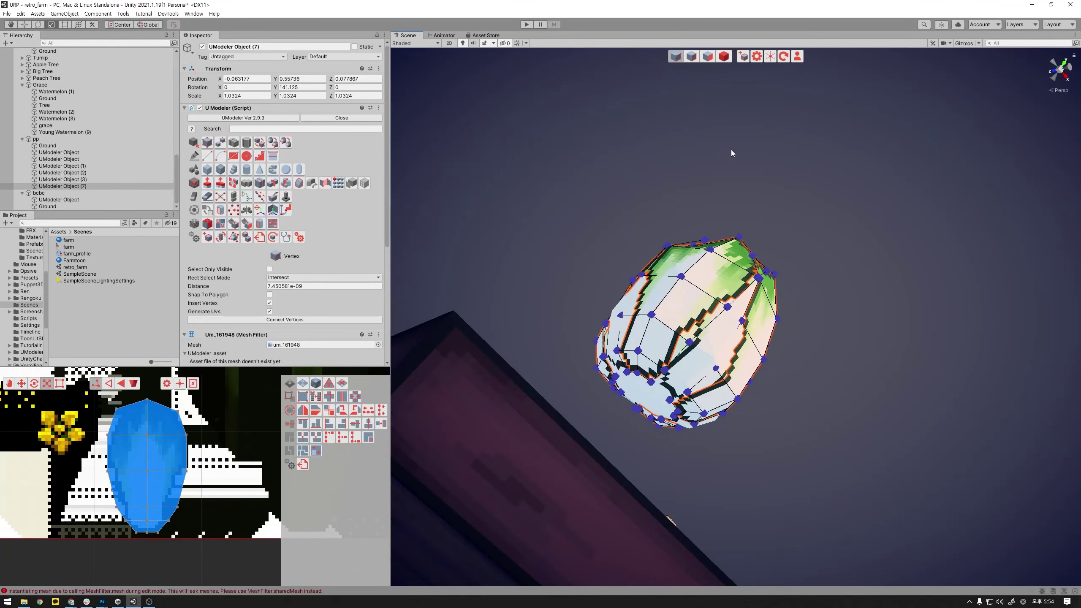
click(708, 57)
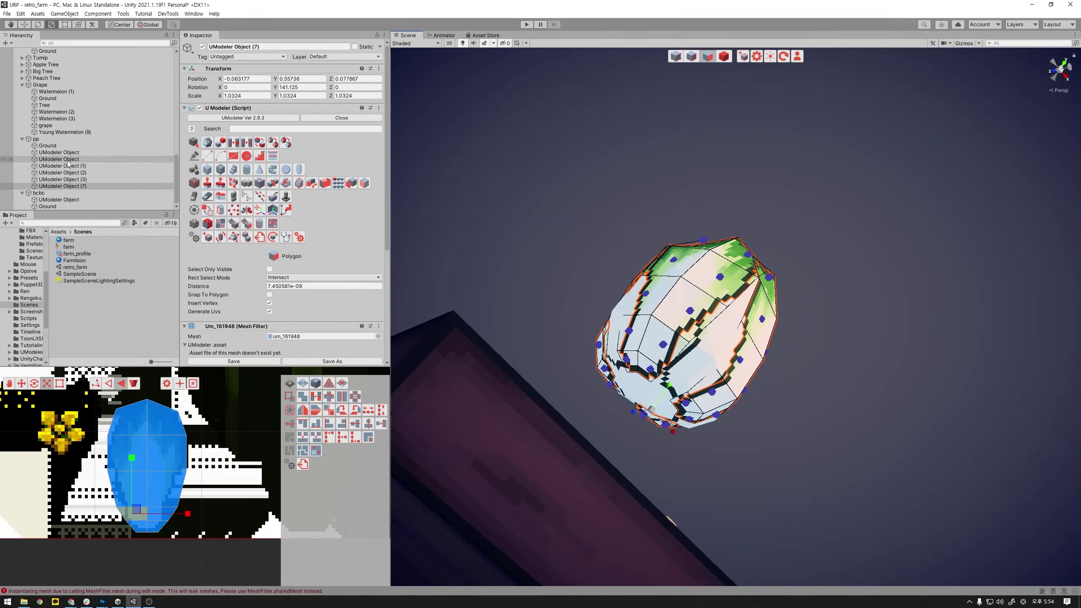
click(645, 395)
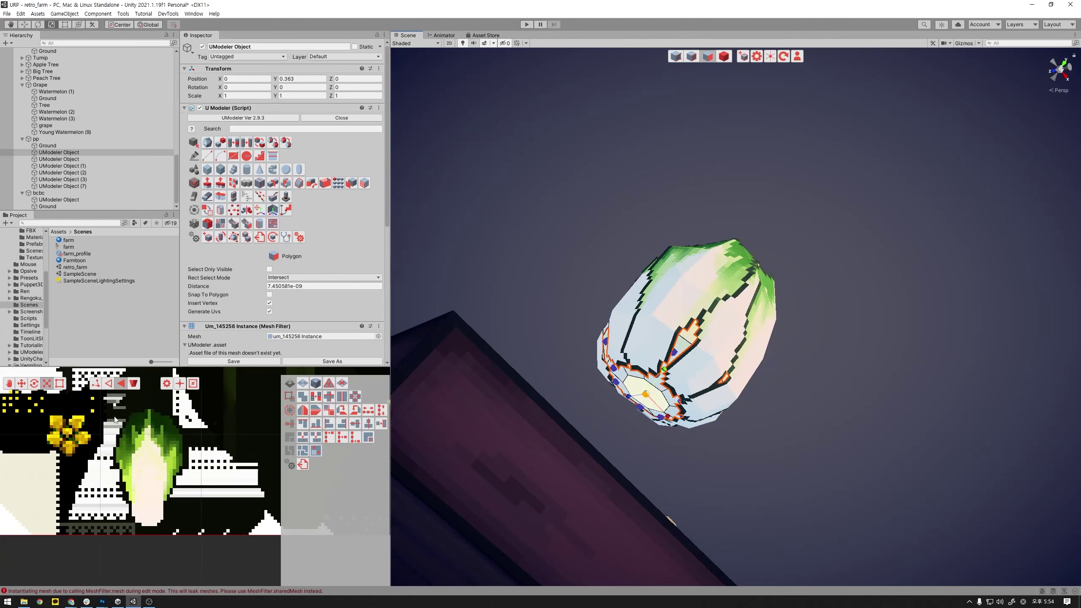
scroll(200, 434, down, 5)
scroll(200, 435, down, 5)
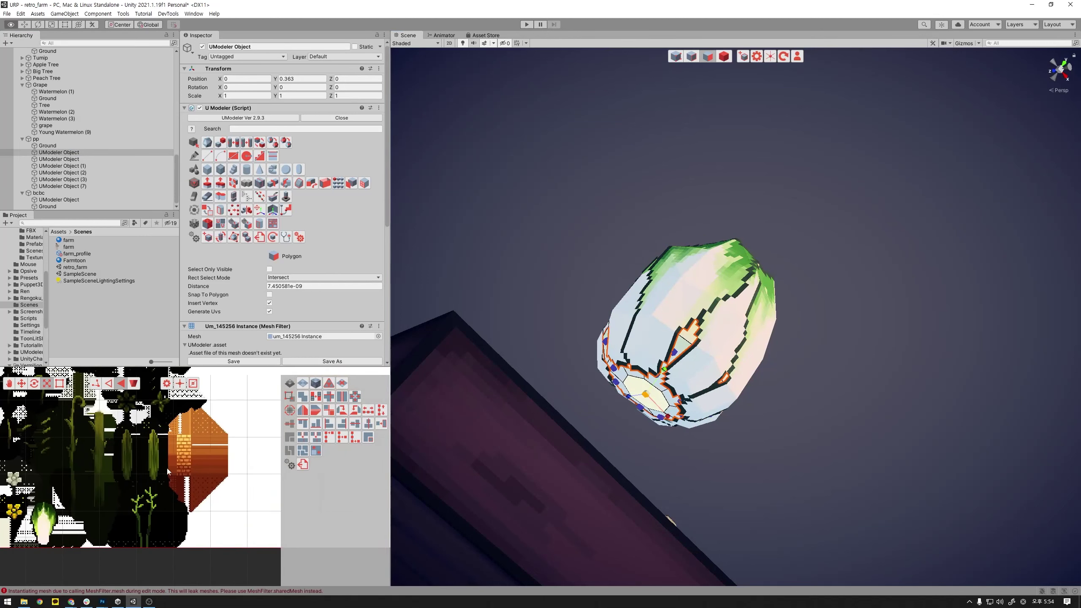
scroll(198, 498, up, 3)
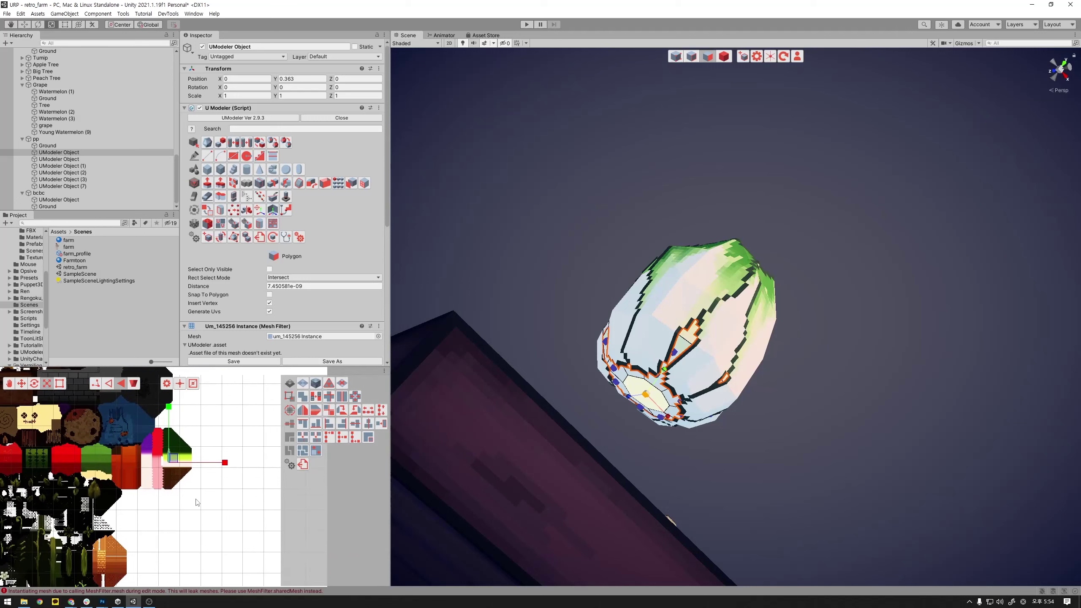
click(303, 383)
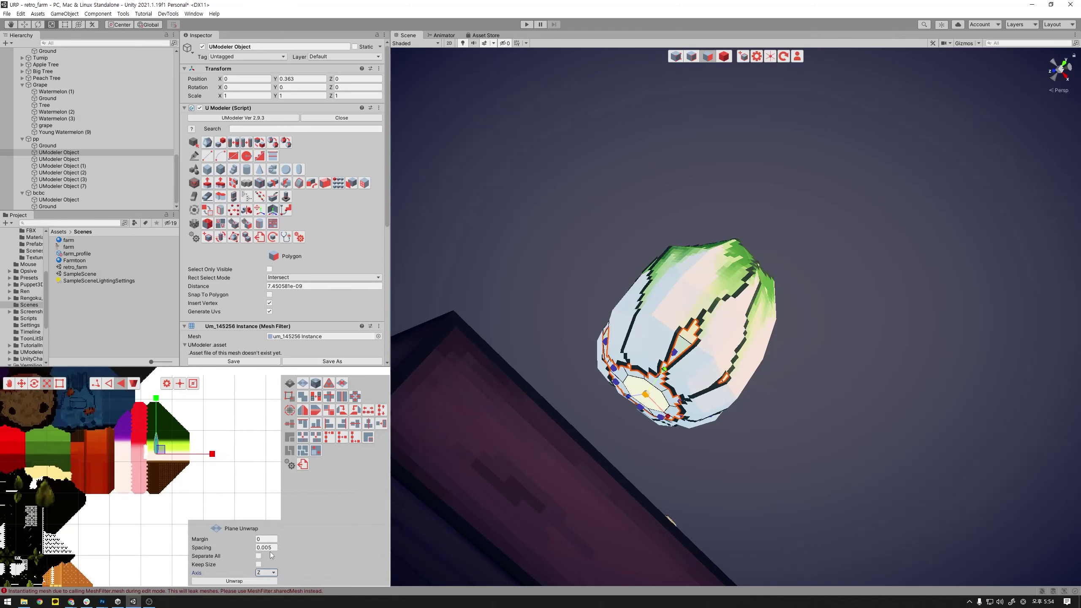
click(266, 572)
click(277, 533)
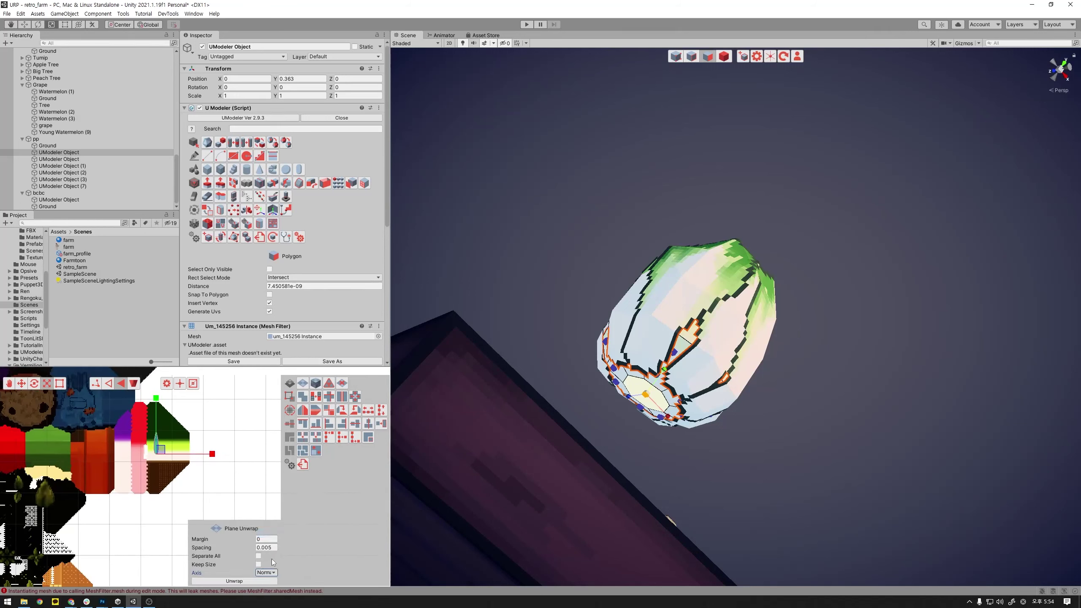
click(245, 581)
- Shrink the bottom face's UV island and move it onto a darker area of the texture
scroll(171, 460, down, 3)
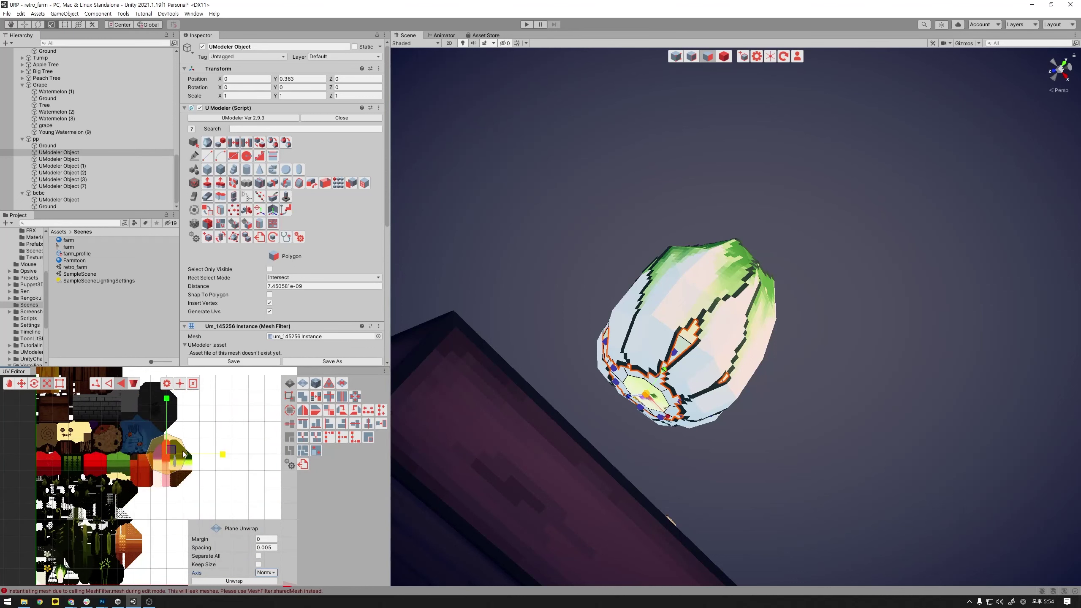
drag(168, 453, 158, 469)
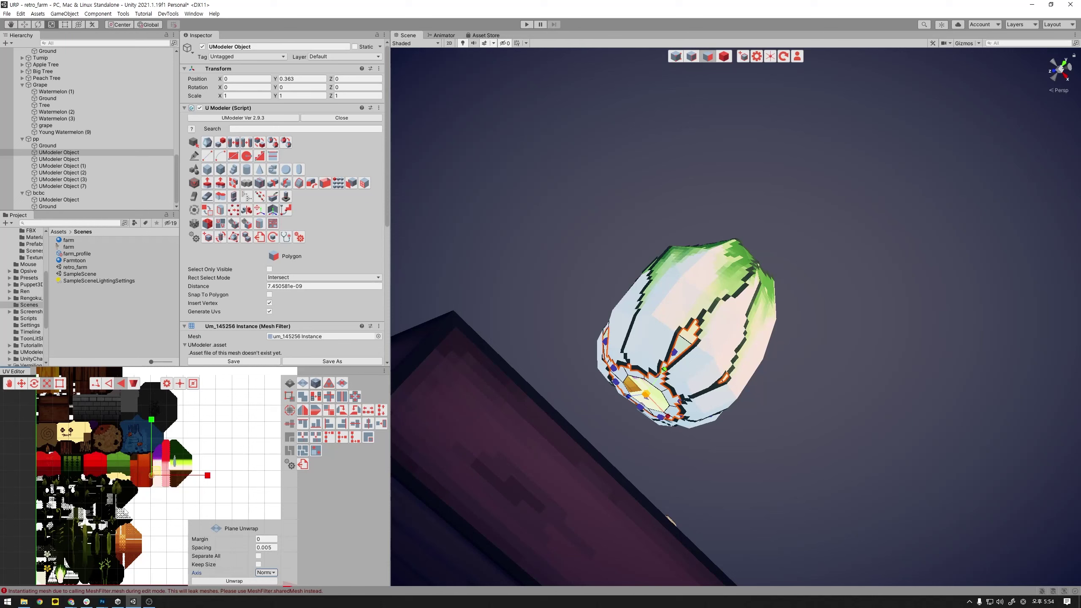
scroll(155, 494, up, 3)
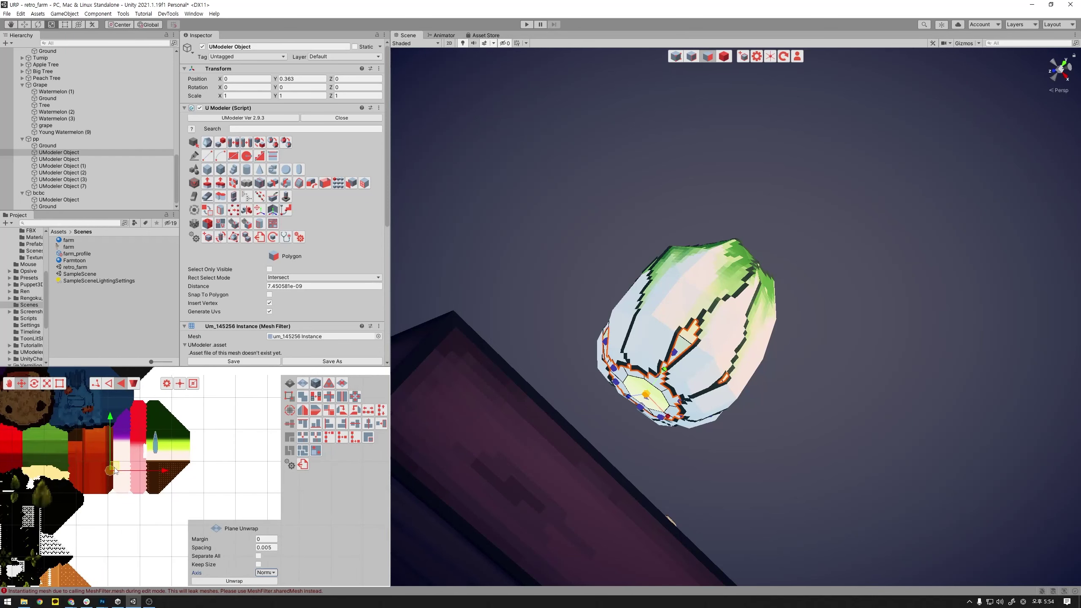
drag(115, 470, 83, 431)
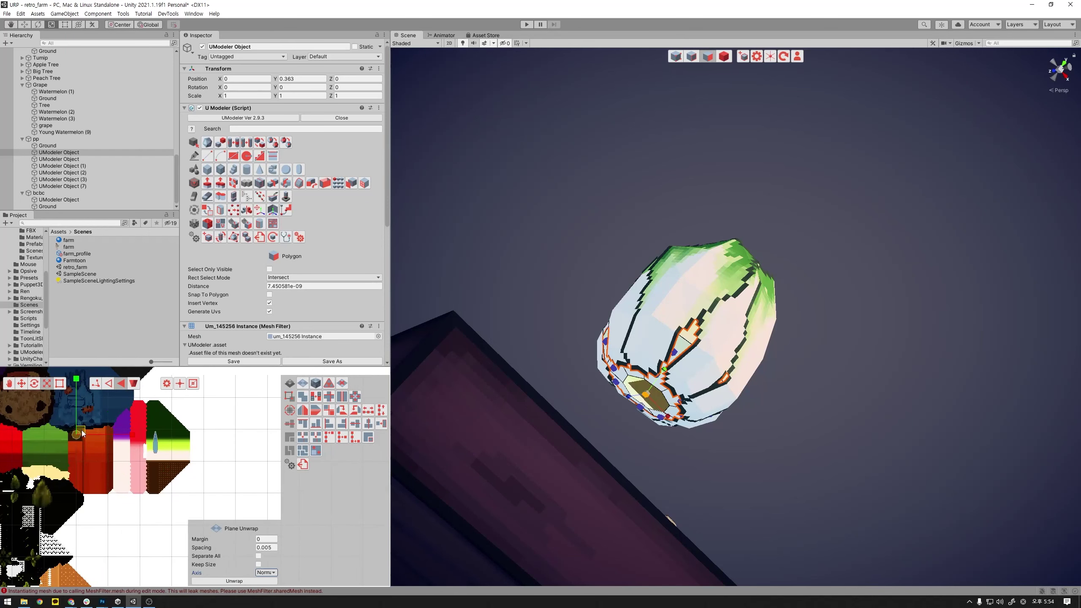
key(w)
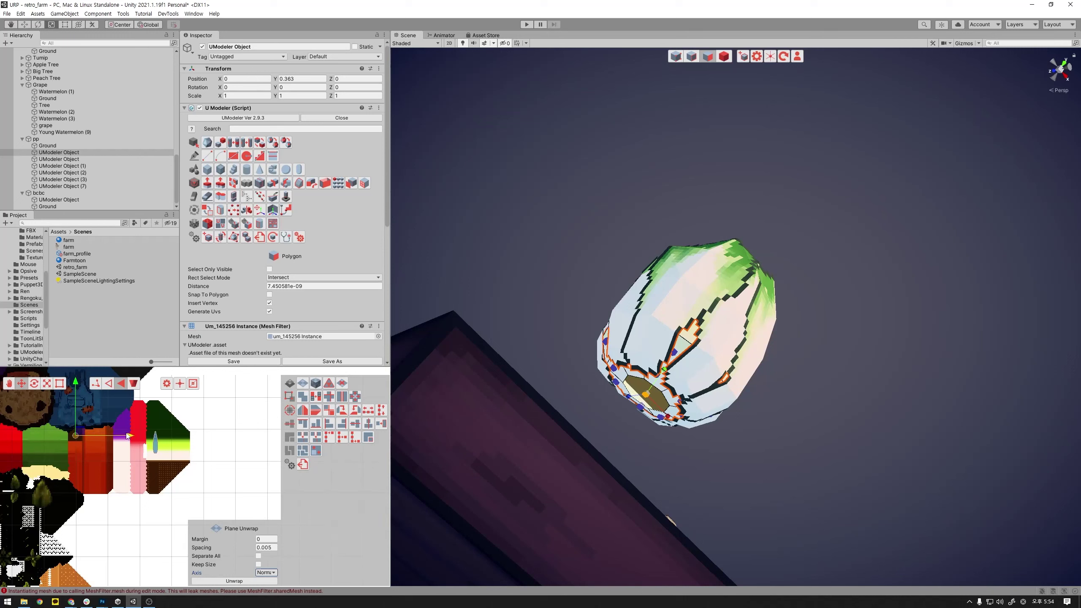
right_drag(614, 445, 596, 426)
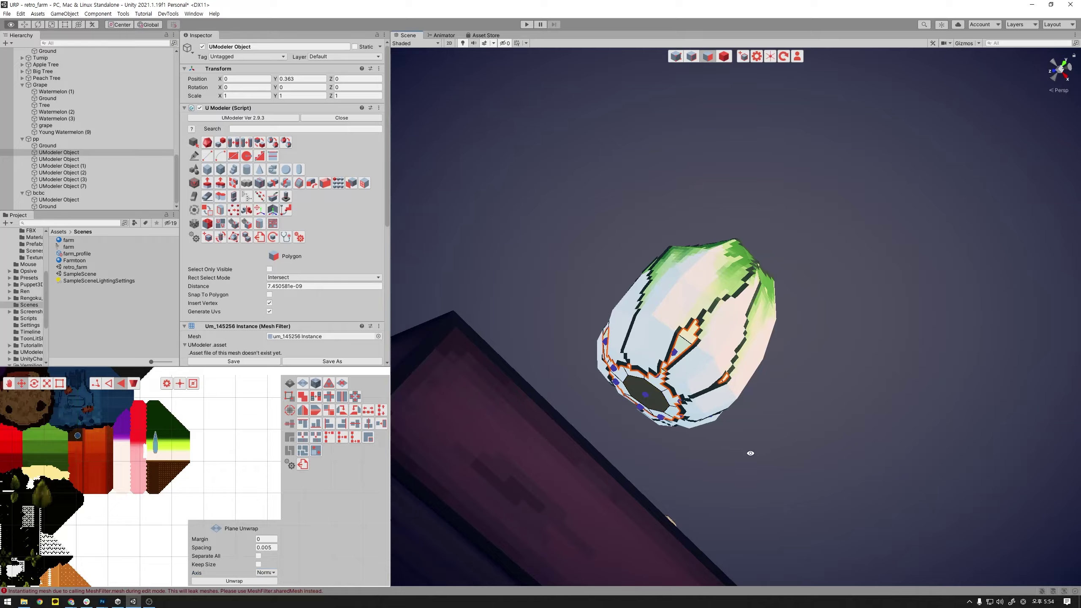
mouse_move(762, 544)
right_down()
mouse_move(688, 482)
mouse_move(767, 265)
mouse_move(832, 311)
right_up()
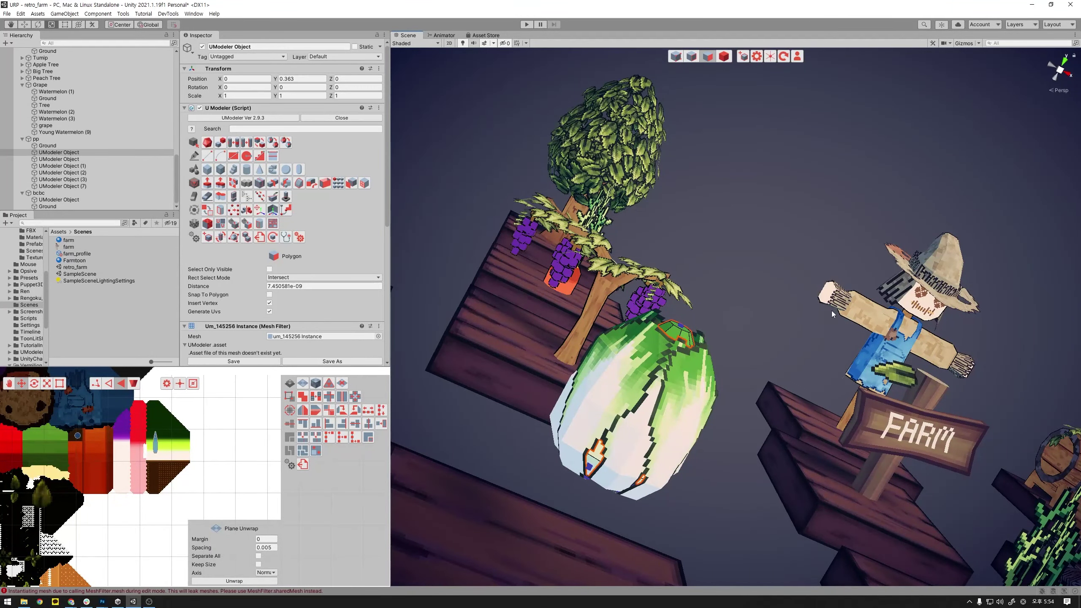
- Select the six leaf objects, merge them into UModeler Object (7), and enter Vertex mode
scroll(833, 315, down, 5)
right_drag(833, 314, 750, 173)
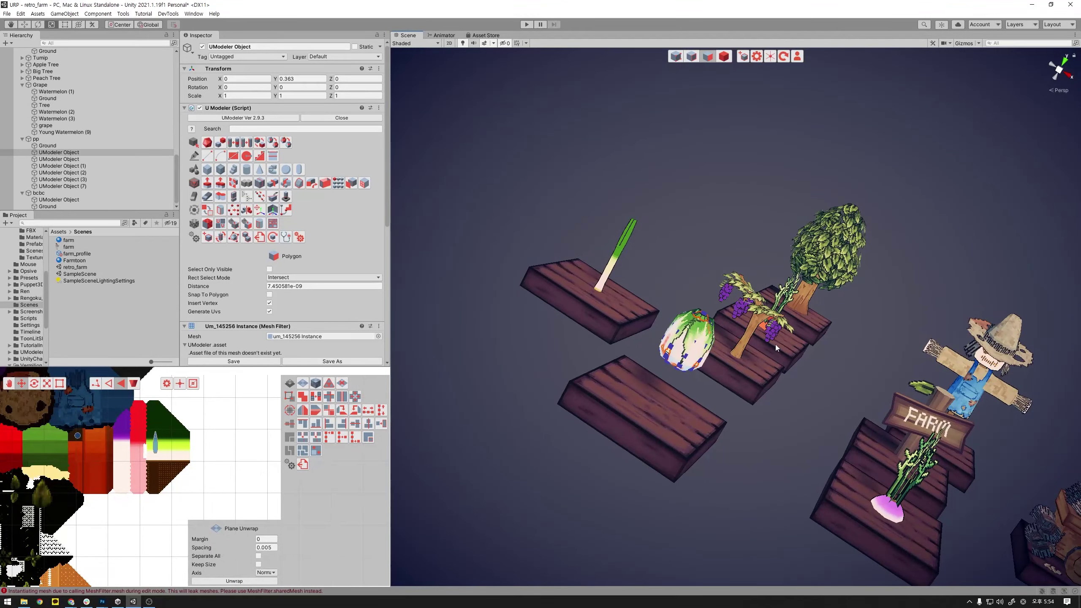
right_drag(776, 347, 750, 337)
shift+click(149, 183)
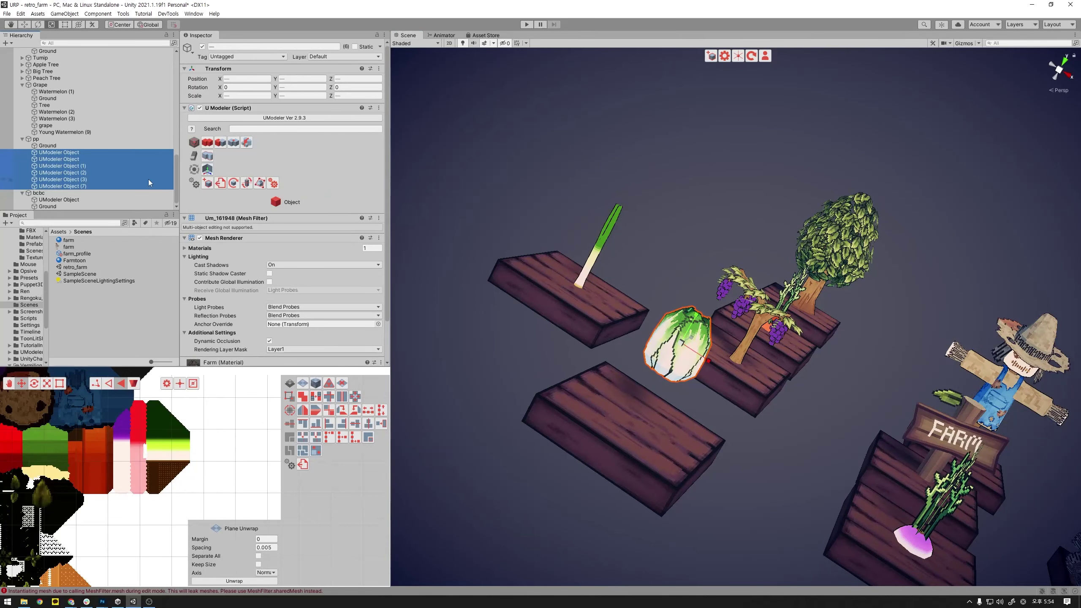
click(213, 157)
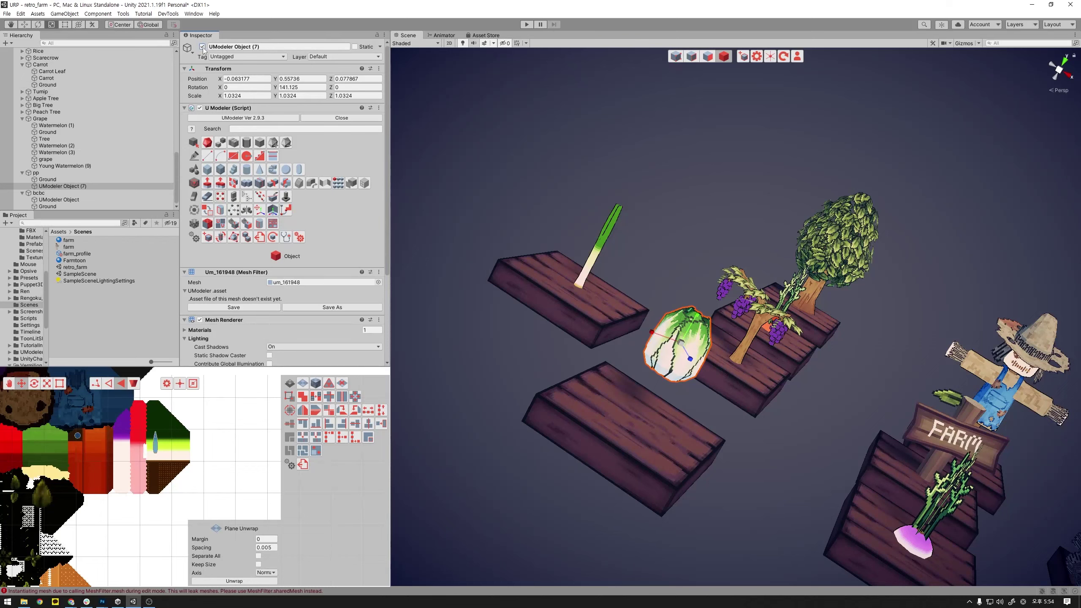
alt+drag(664, 179, 715, 190)
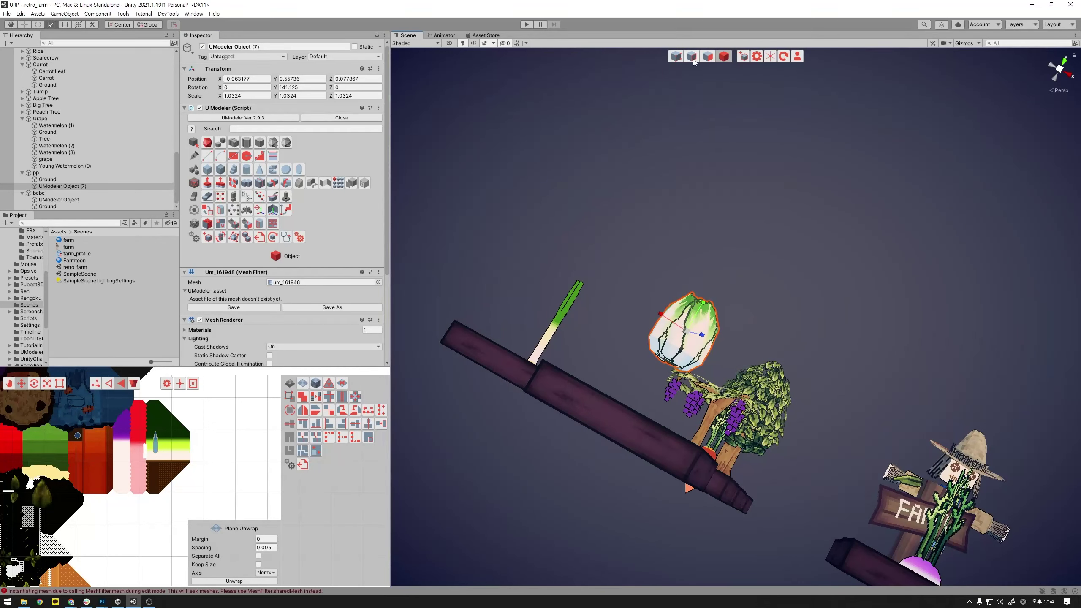
click(692, 57)
mouse_move(683, 70)
alt+mouse_down()
mouse_move(949, 368)
mouse_move(619, 424)
mouse_move(712, 381)
mouse_move(761, 491)
mouse_move(583, 370)
mouse_move(777, 464)
mouse_move(840, 527)
mouse_move(711, 435)
mouse_move(781, 468)
mouse_move(792, 454)
mouse_move(694, 372)
mouse_move(656, 394)
alt+mouse_up()
- Finish vertex editing on the cabbage, clear the selection and return to Object mode
click(661, 389)
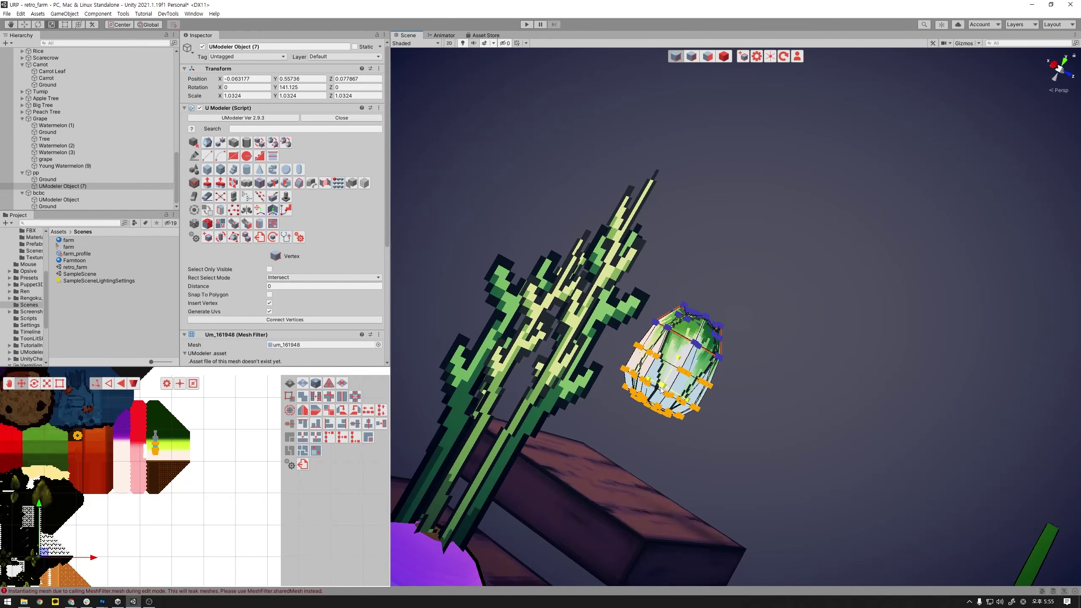
click(661, 389)
click(662, 390)
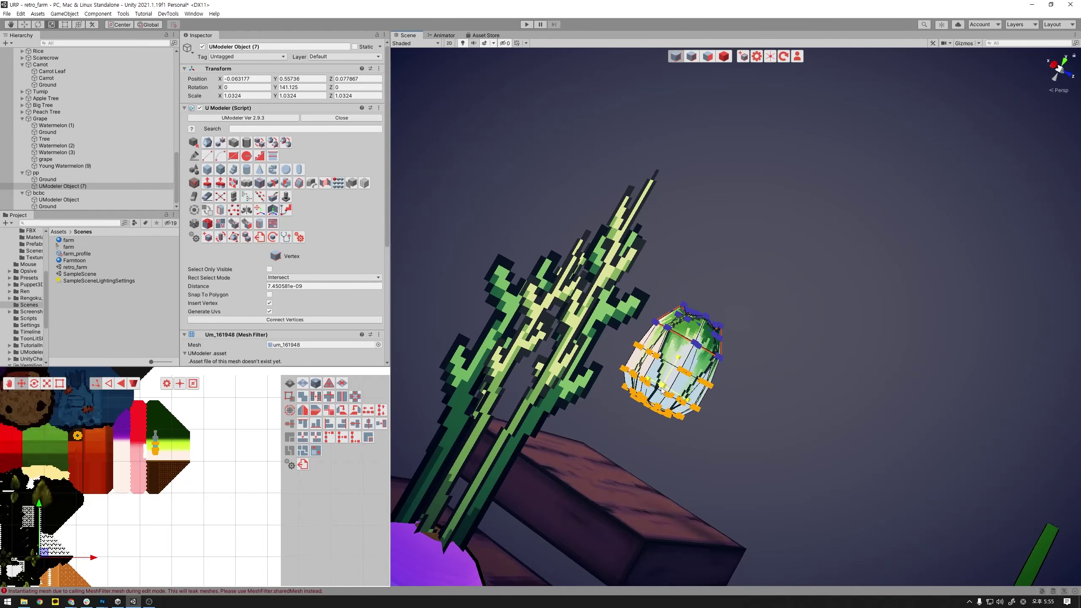
alt+drag(678, 405, 779, 419)
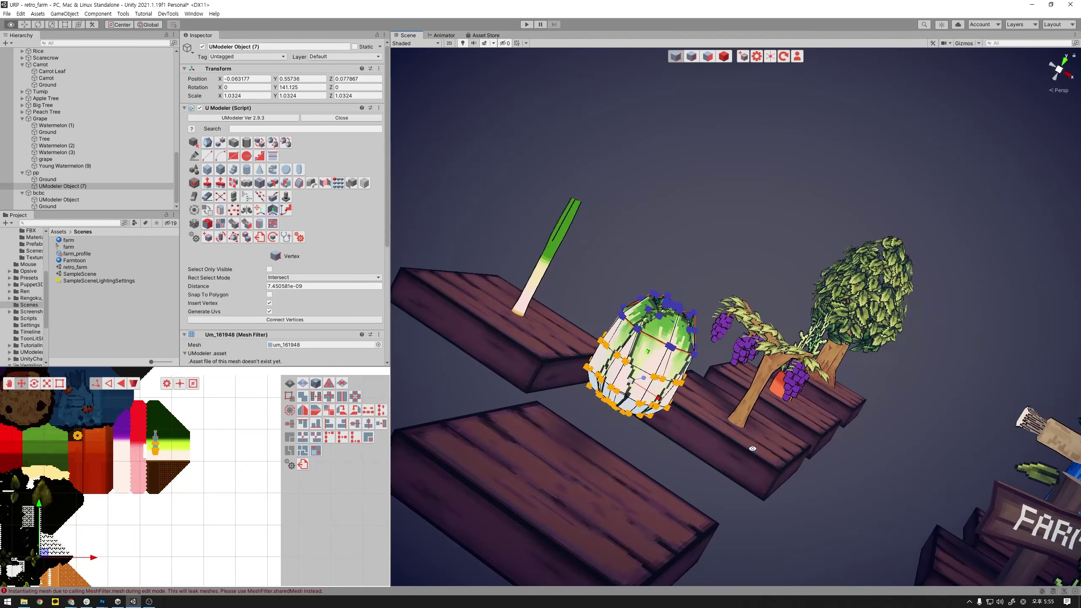
click(726, 490)
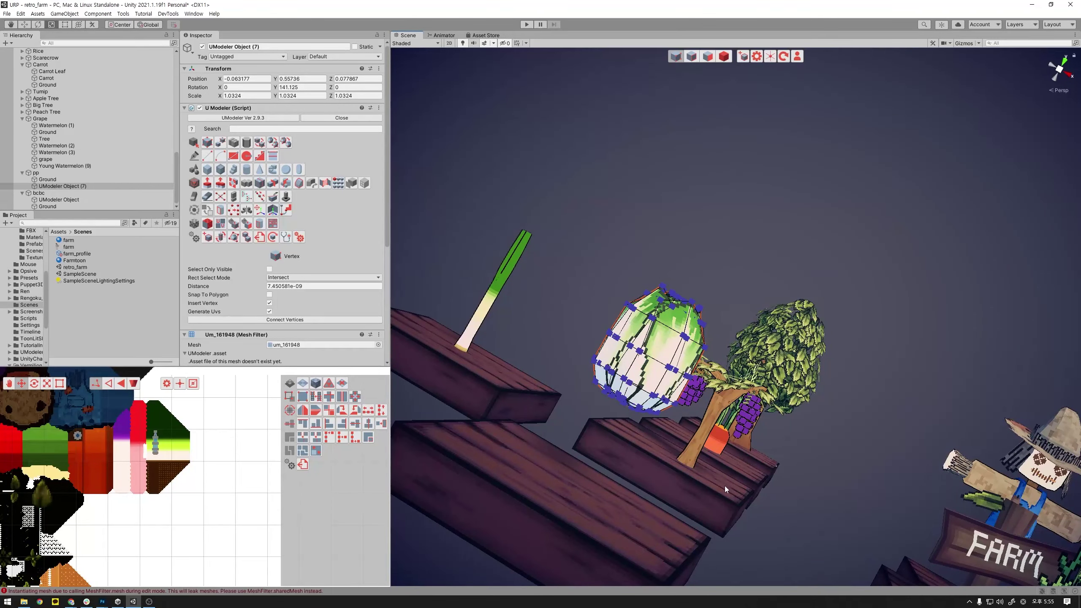
click(723, 56)
- Drag the merged cabbage onto the empty front wooden tile below the grape tree
click(734, 218)
alt+drag(686, 346, 678, 373)
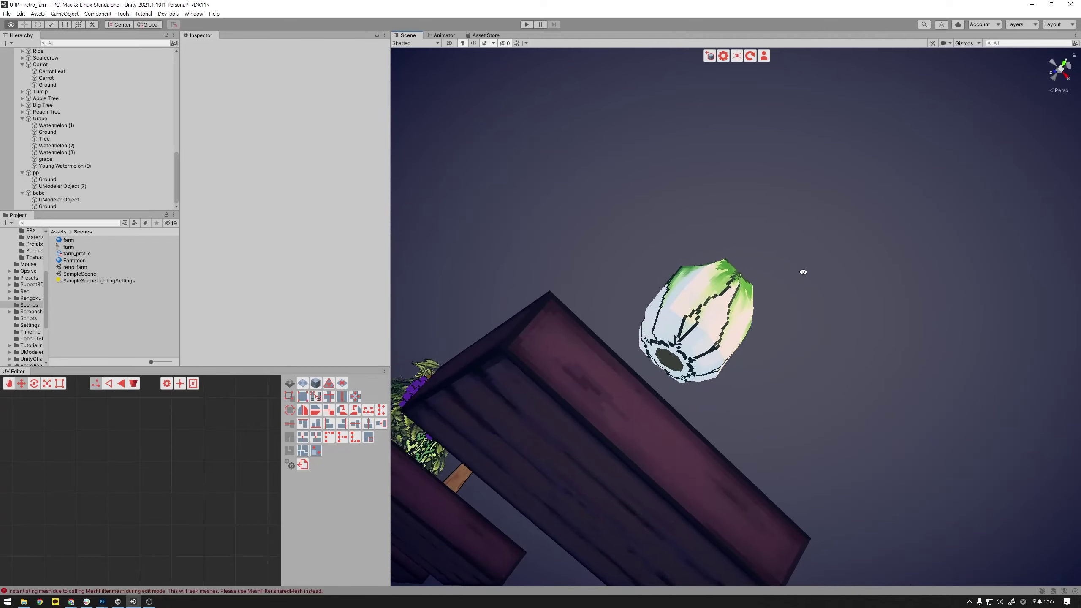
click(677, 373)
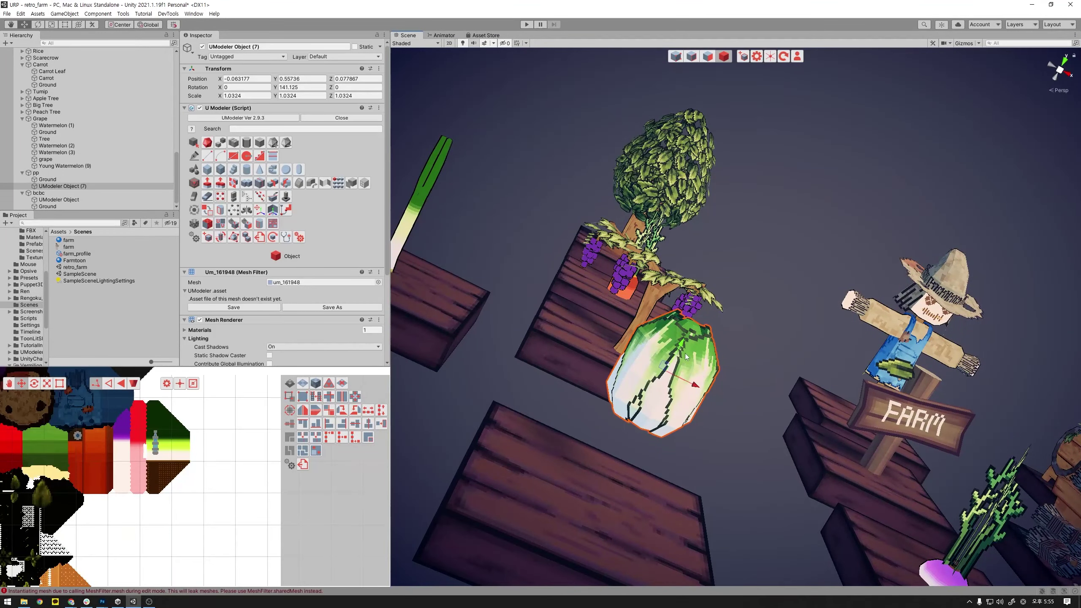
mouse_move(677, 372)
mouse_down()
mouse_move(627, 460)
mouse_move(633, 440)
mouse_move(400, 175)
mouse_up()
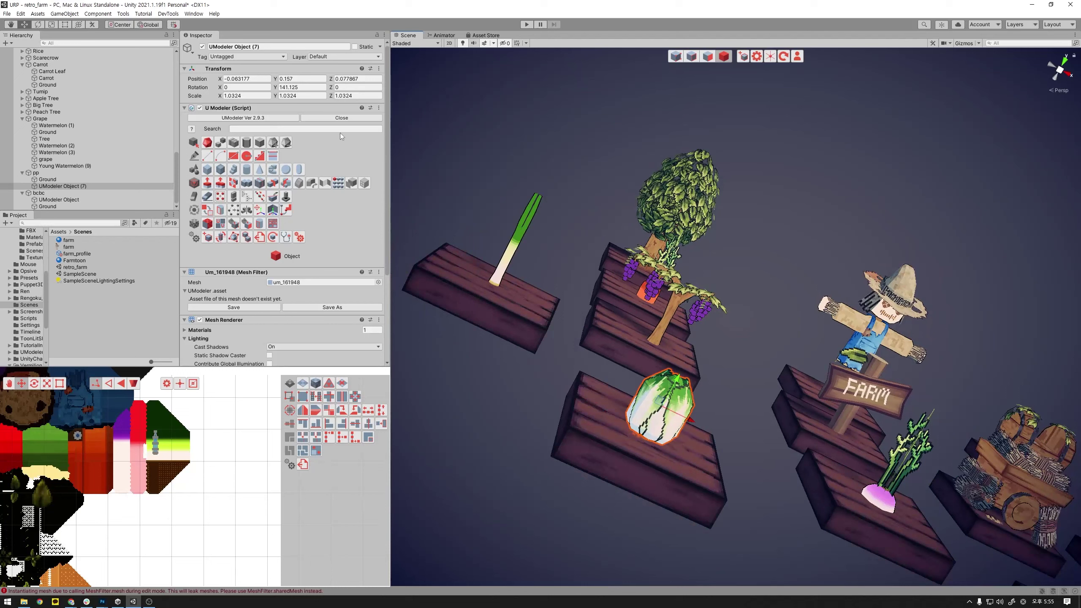
- Bake the cabbage's rotation and scale into its mesh with UModeler Bake Transform
click(221, 239)
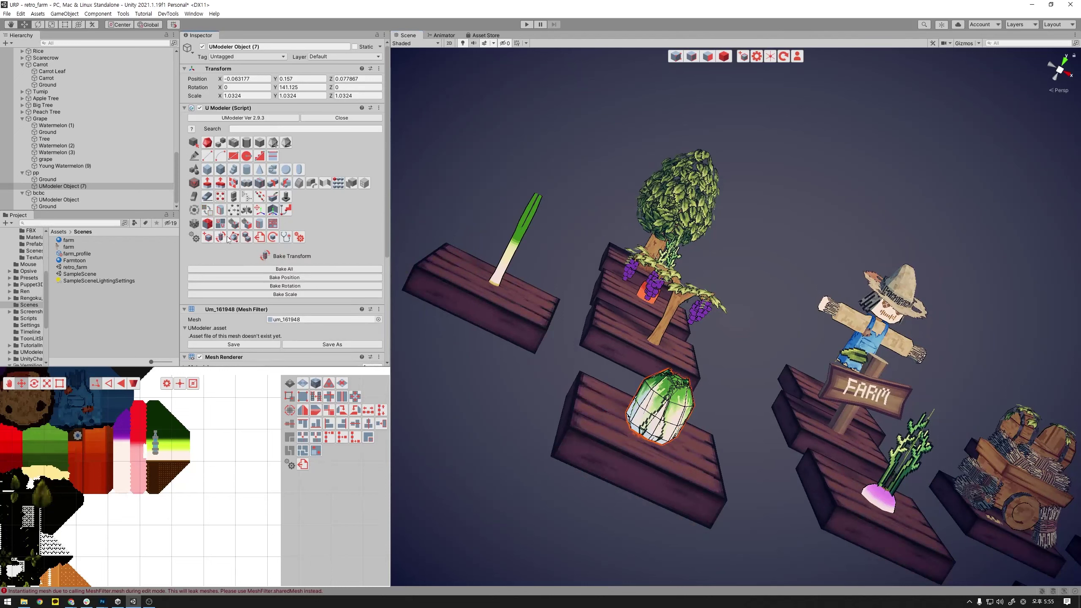
click(285, 286)
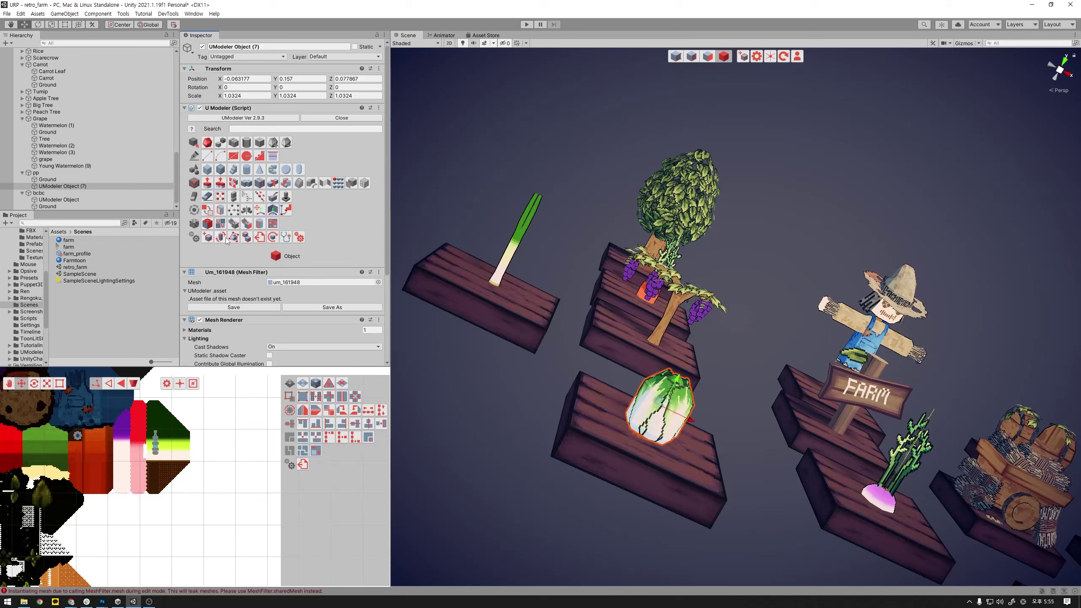
click(225, 239)
click(269, 295)
- Set the cabbage's position X and Z to 0 and raise it to Y 0.179 onto the tile
text(0)
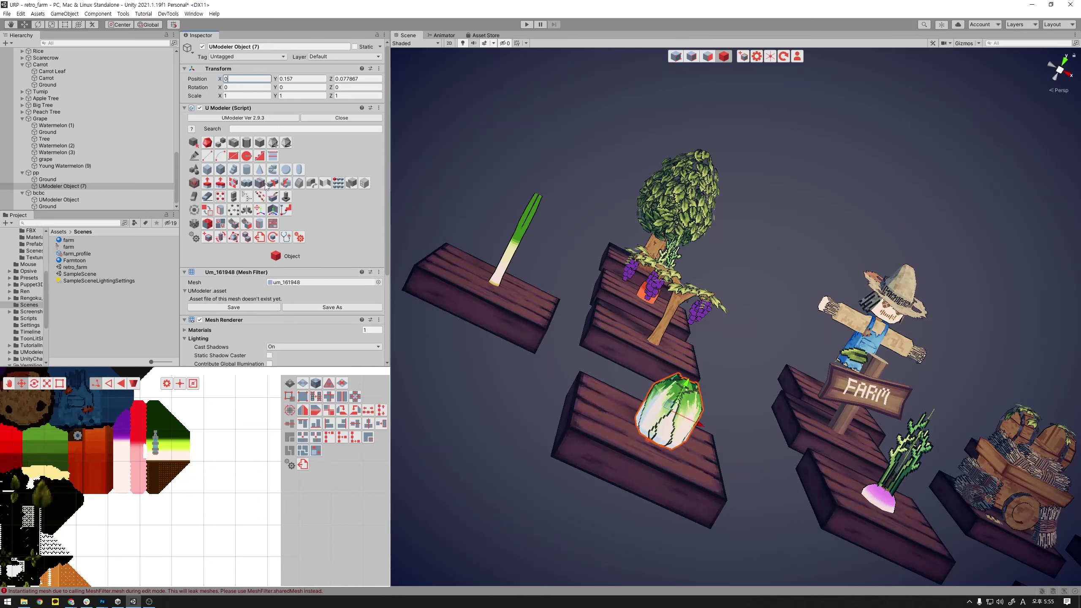
click(272, 210)
click(285, 292)
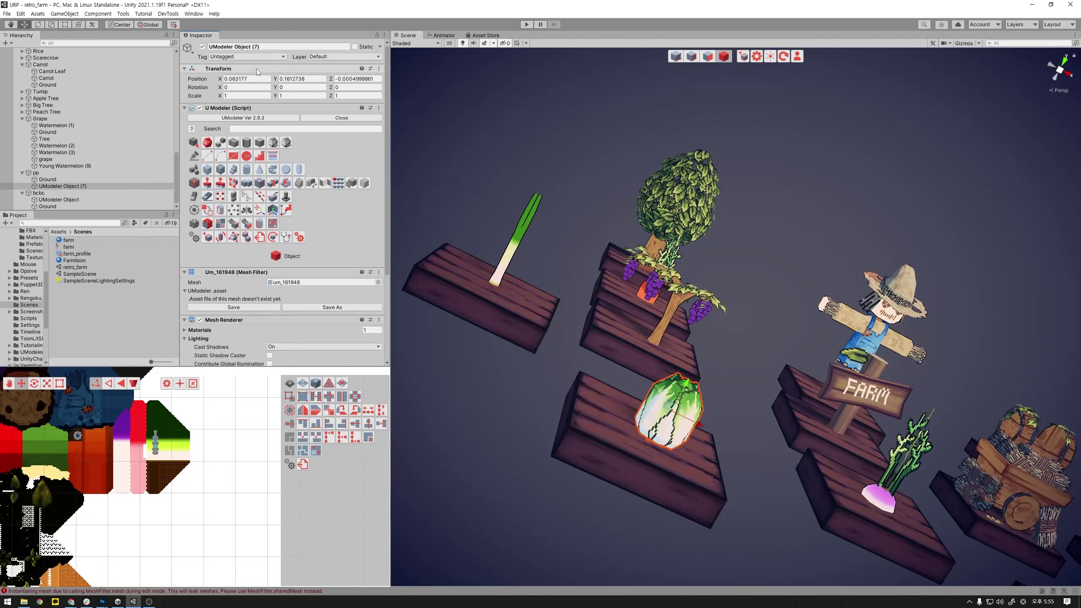
text(0)
key(Tab)
text(0)
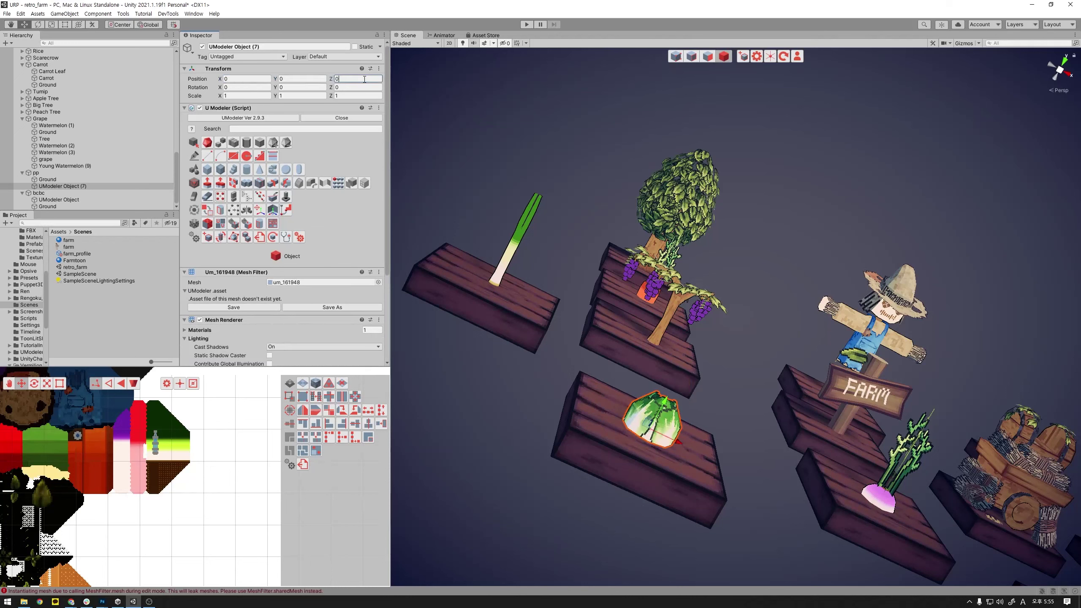
drag(670, 406, 682, 382)
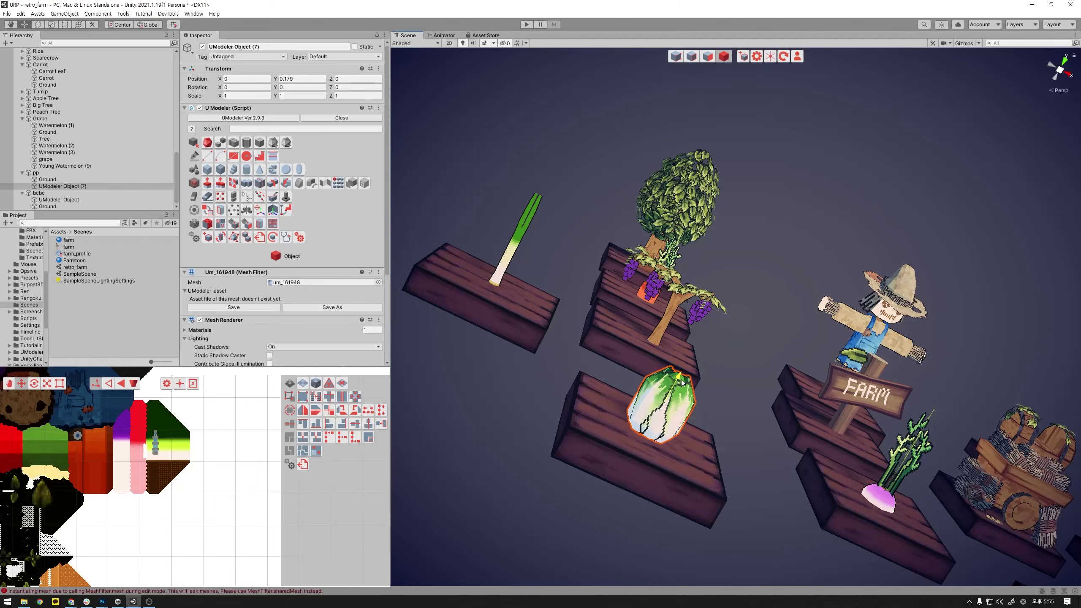
click(743, 394)
mouse_move(743, 394)
alt+mouse_down()
mouse_move(741, 449)
mouse_move(738, 397)
mouse_move(789, 289)
alt+mouse_up()
scroll(791, 297, up, 3)
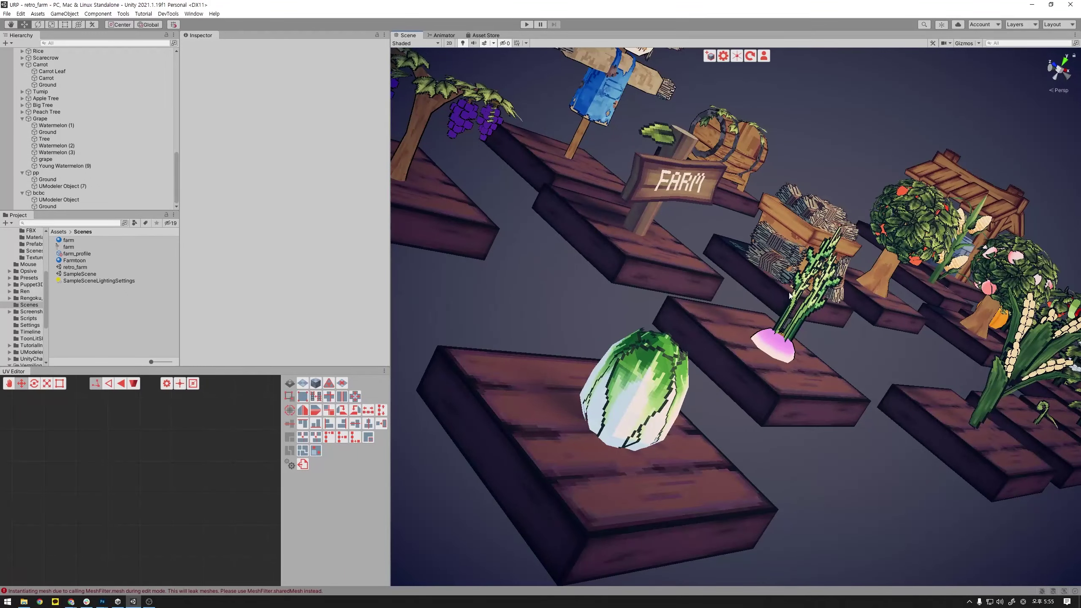